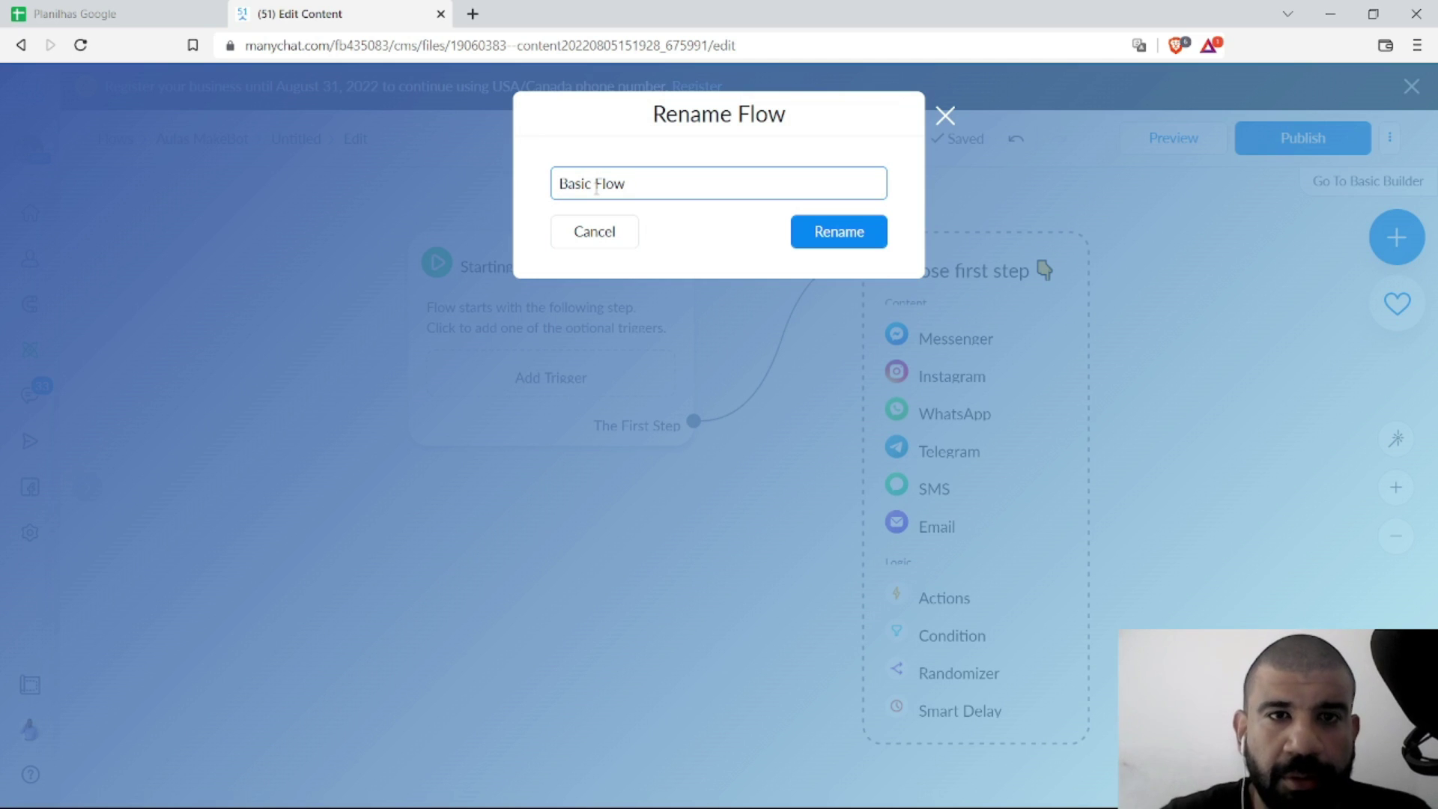
Step: Rename the flow as Basic Flow and make a WhatsApp message its first step, placed beside the Starting Step
{"action": "left_click", "coordinate": [838, 232]}
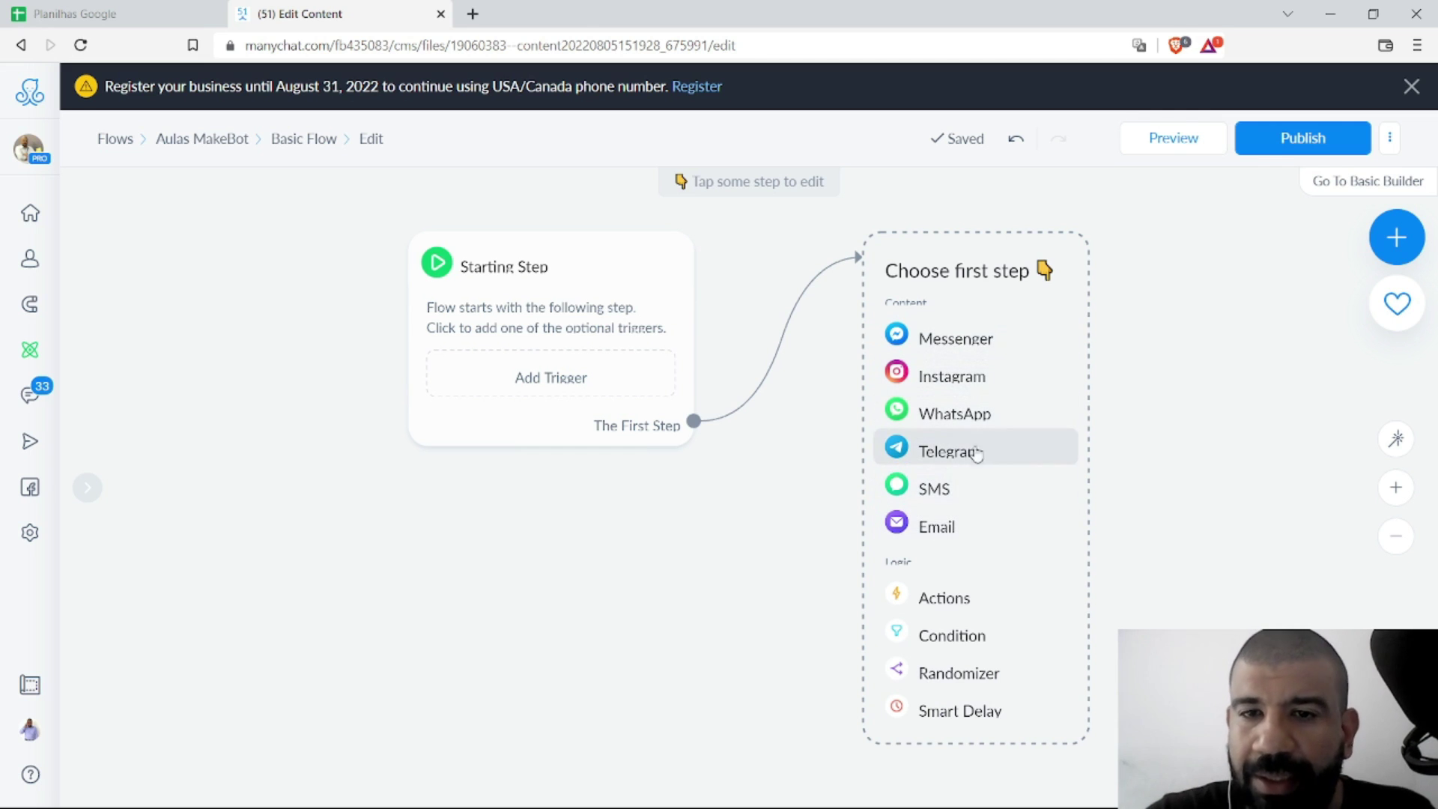
{"action": "left_click", "coordinate": [956, 421]}
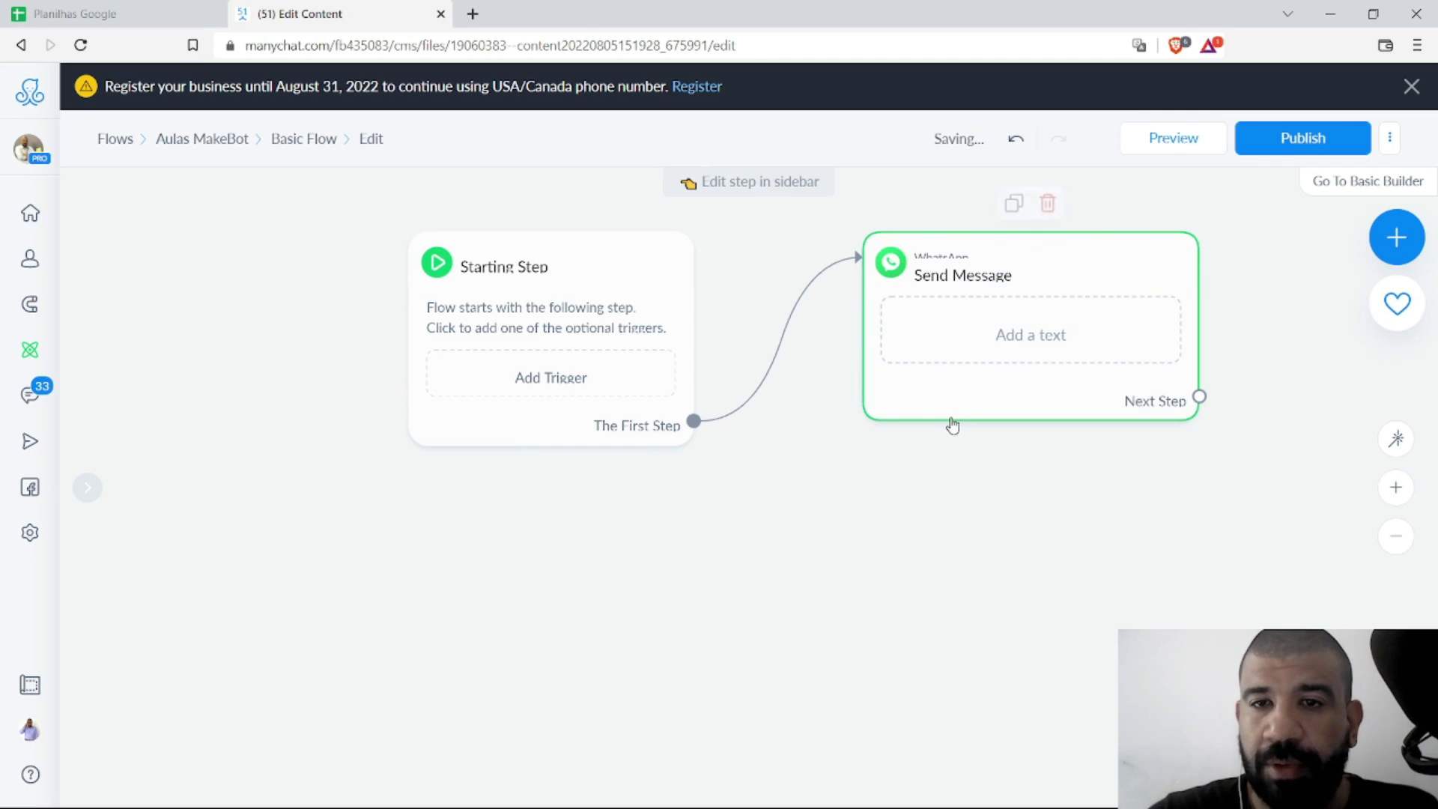
{"action": "left_click_drag", "start_coordinate": [825, 446], "coordinate": [592, 498]}
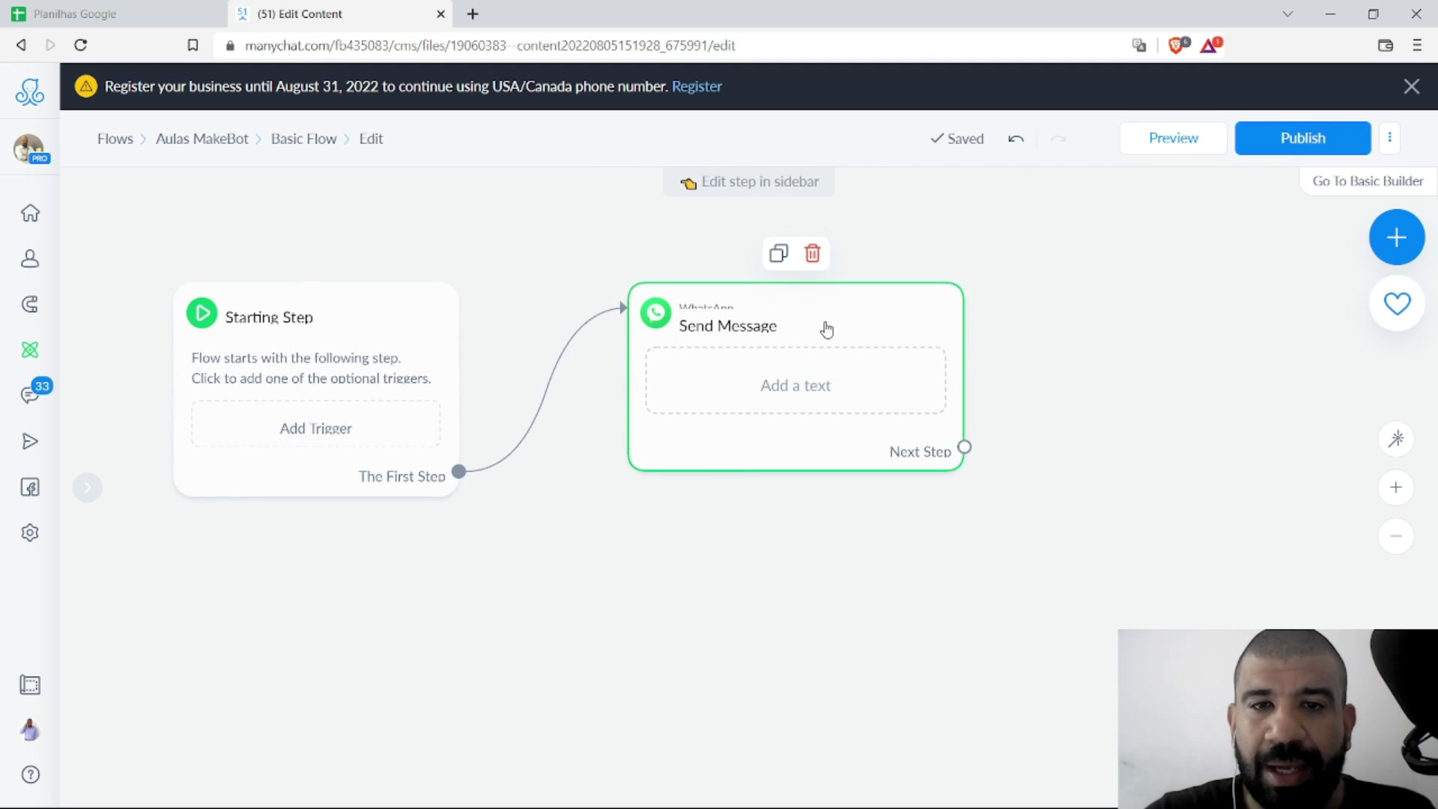
{"action": "left_click_drag", "start_coordinate": [825, 327], "coordinate": [834, 302]}
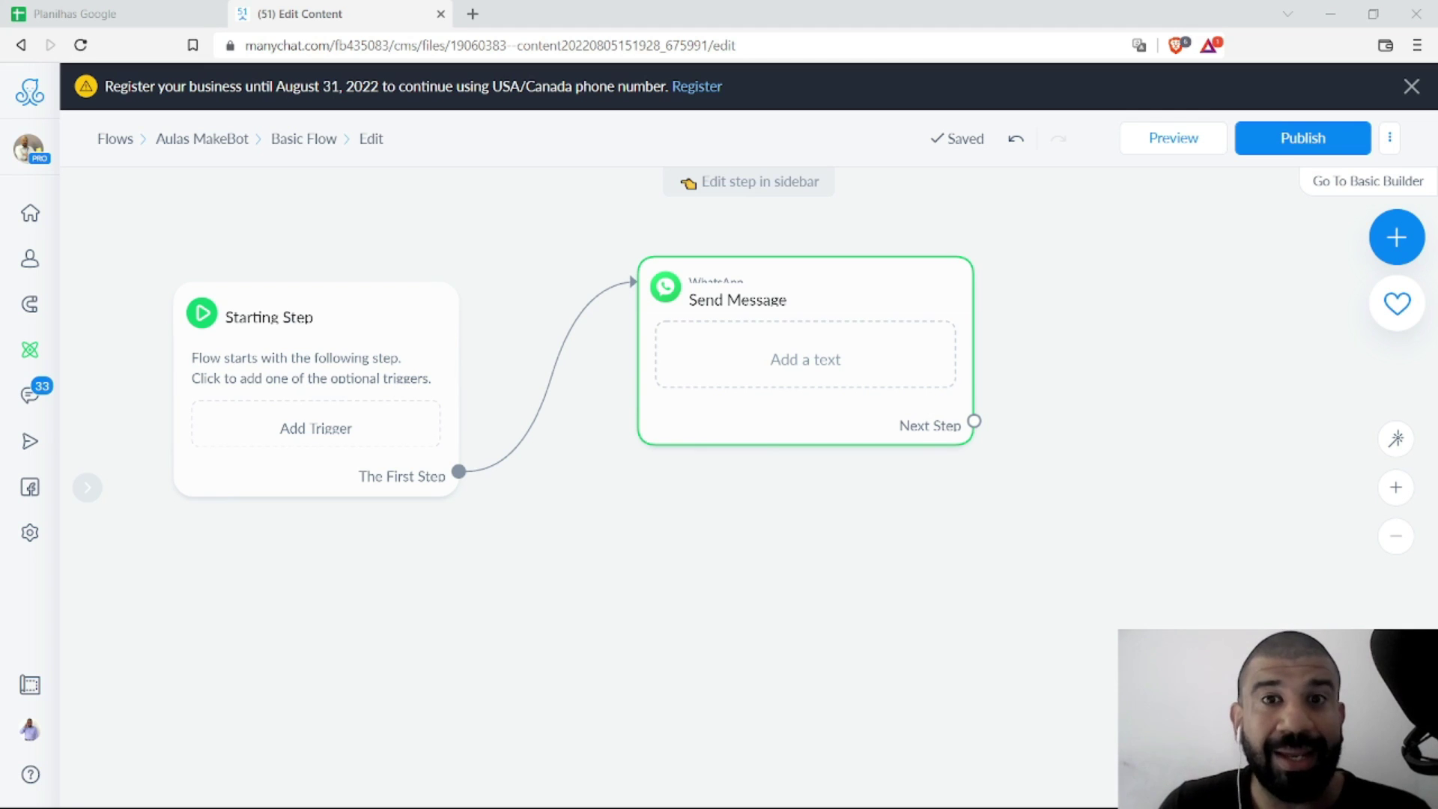
Step: Enter the greeting "Olá, tudo bem?" in the WhatsApp message's text block, followed by a blank line
{"action": "left_click", "coordinate": [818, 306]}
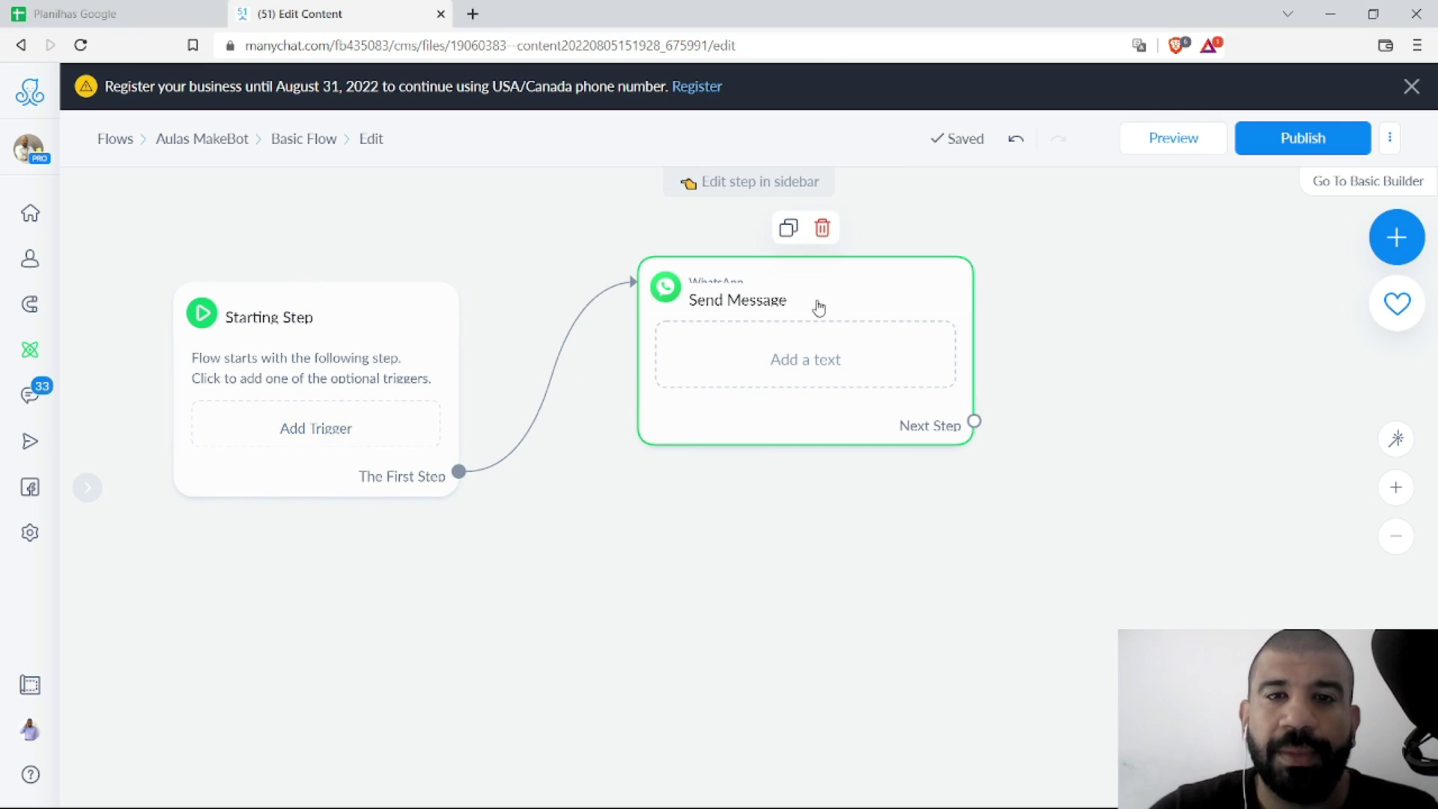
{"action": "left_click", "coordinate": [270, 368]}
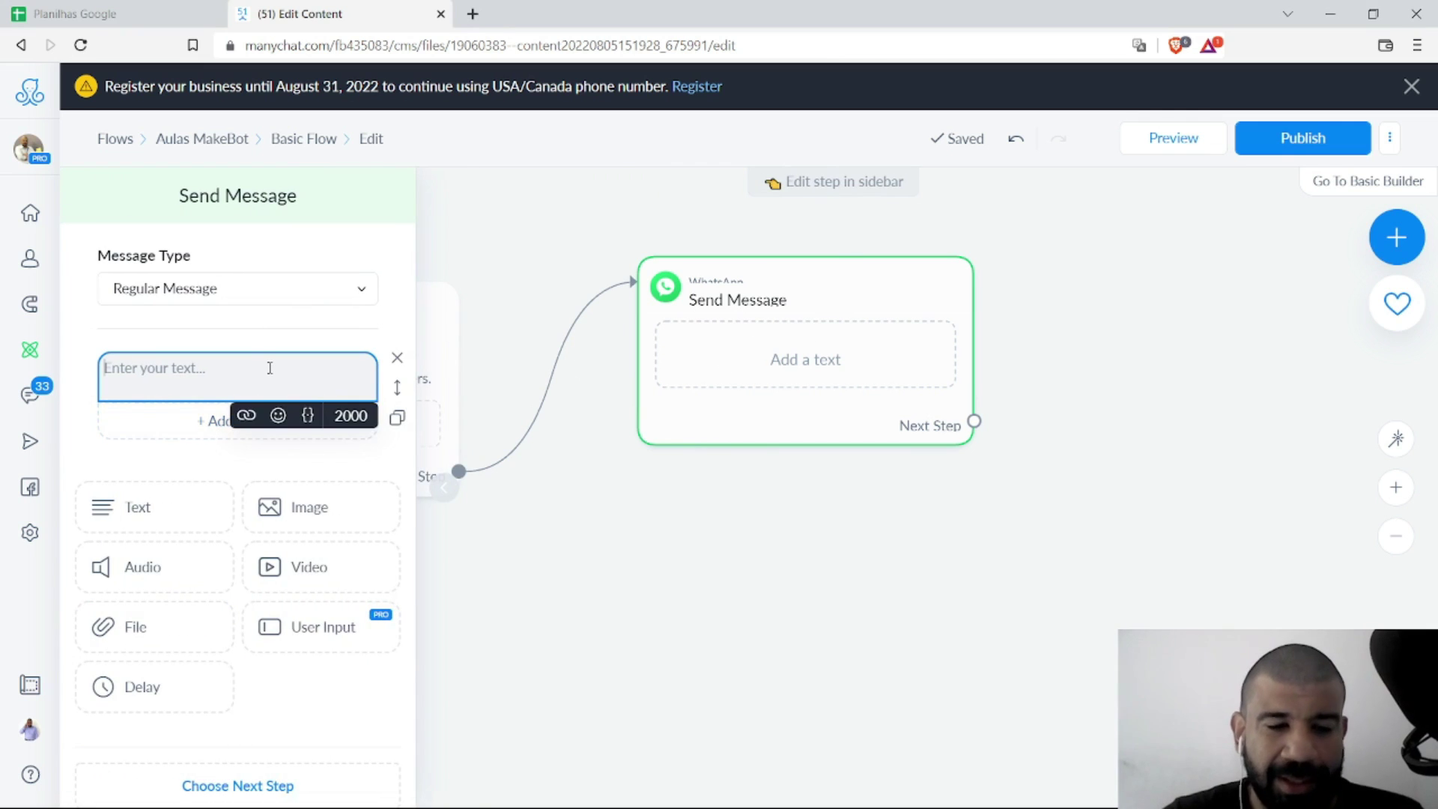
{"action": "type", "text": "Olá, tudo "}
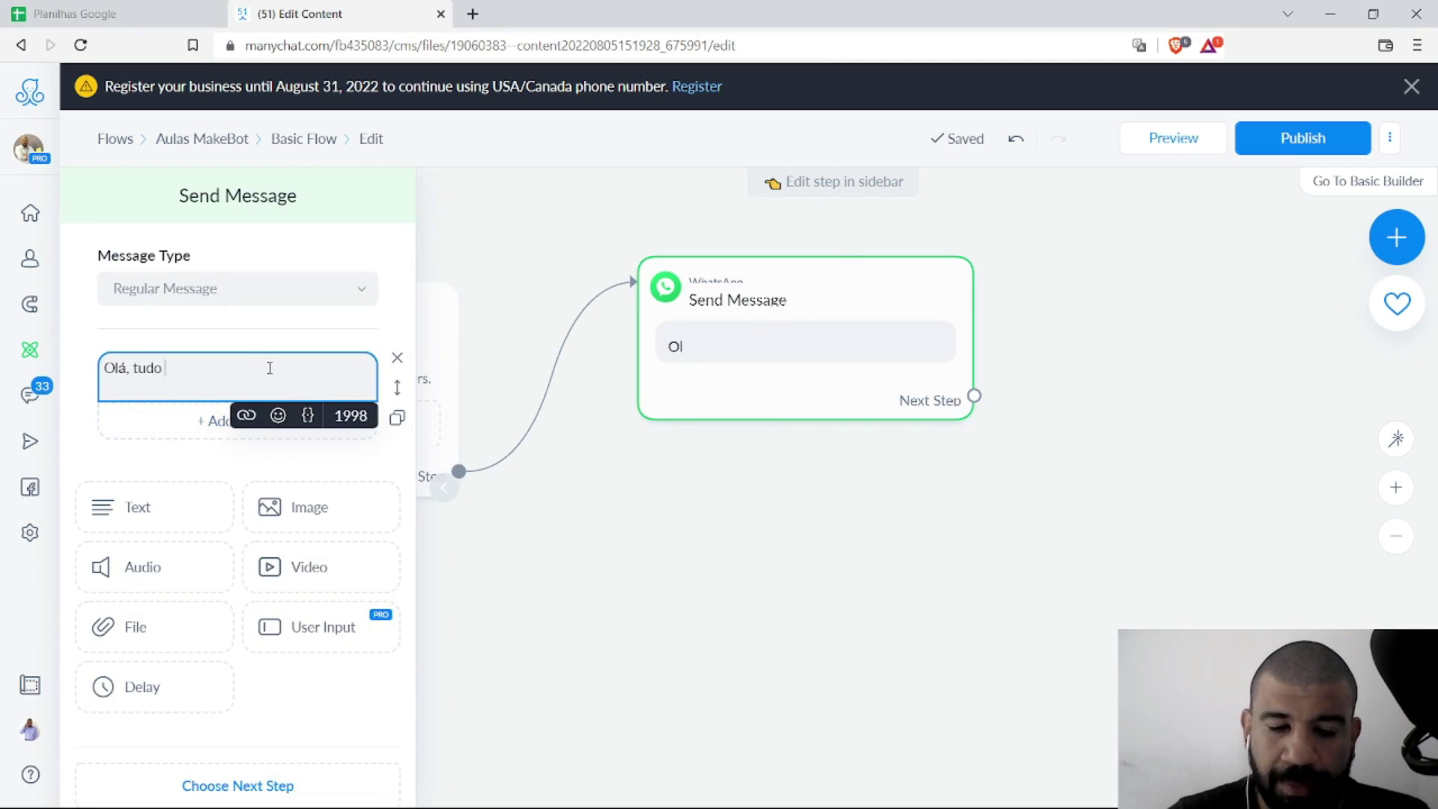
{"action": "type", "text": "bem?"}
{"action": "key", "text": "Return"}
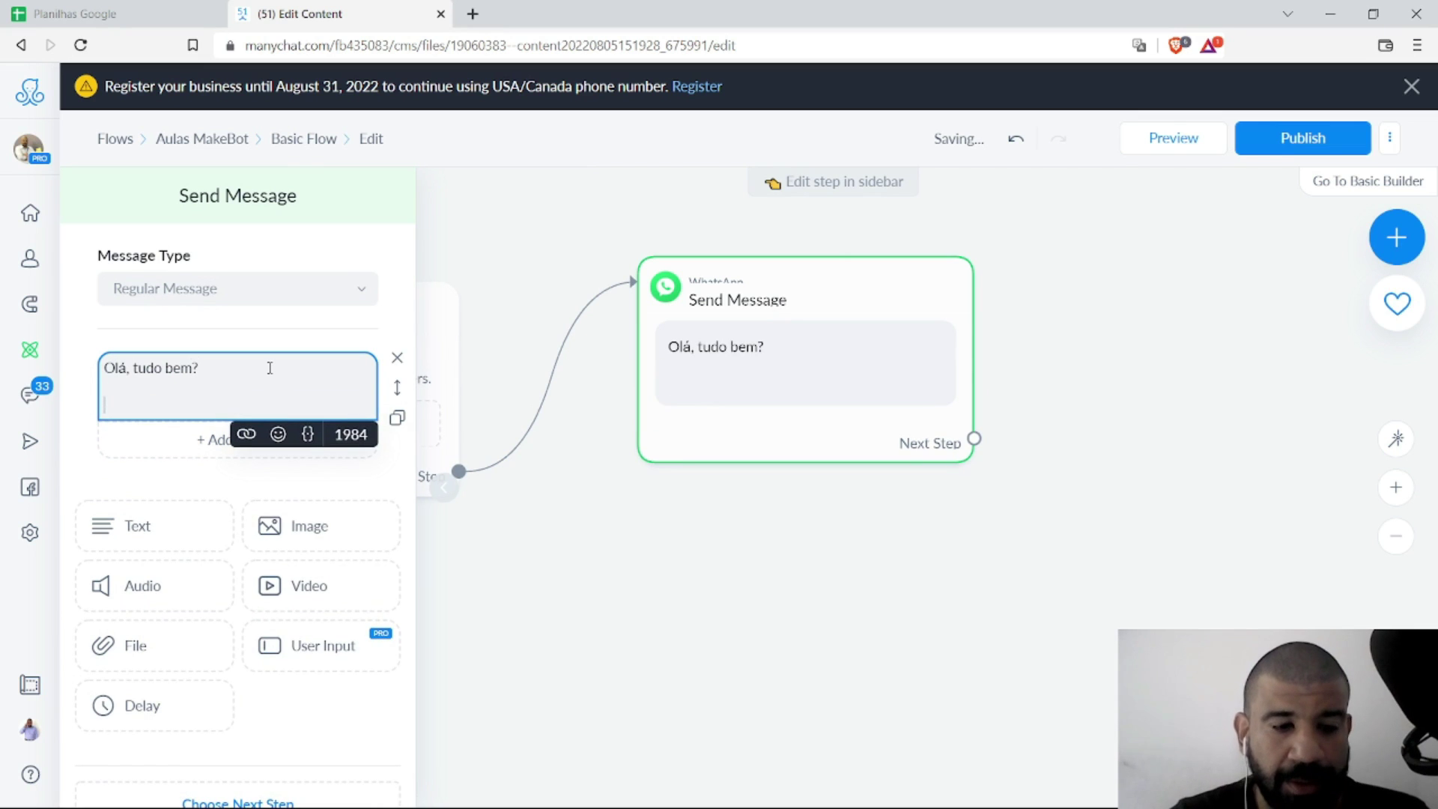
Step: Write "Este é uma mensagem para agilizar o seu atendimento" below the greeting in the message text
{"action": "type", "text": "Este "}
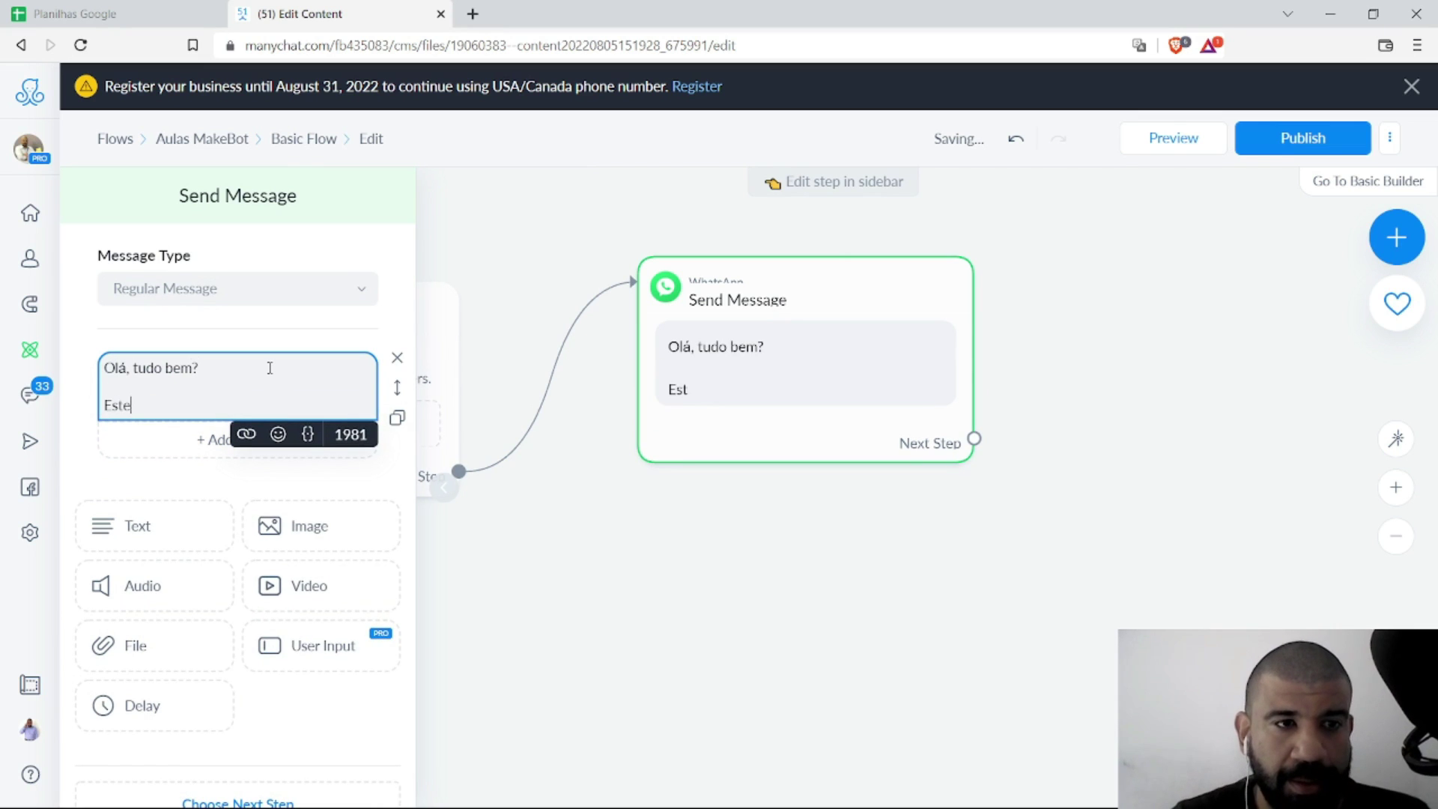
{"action": "type", "text": "é uma mens"}
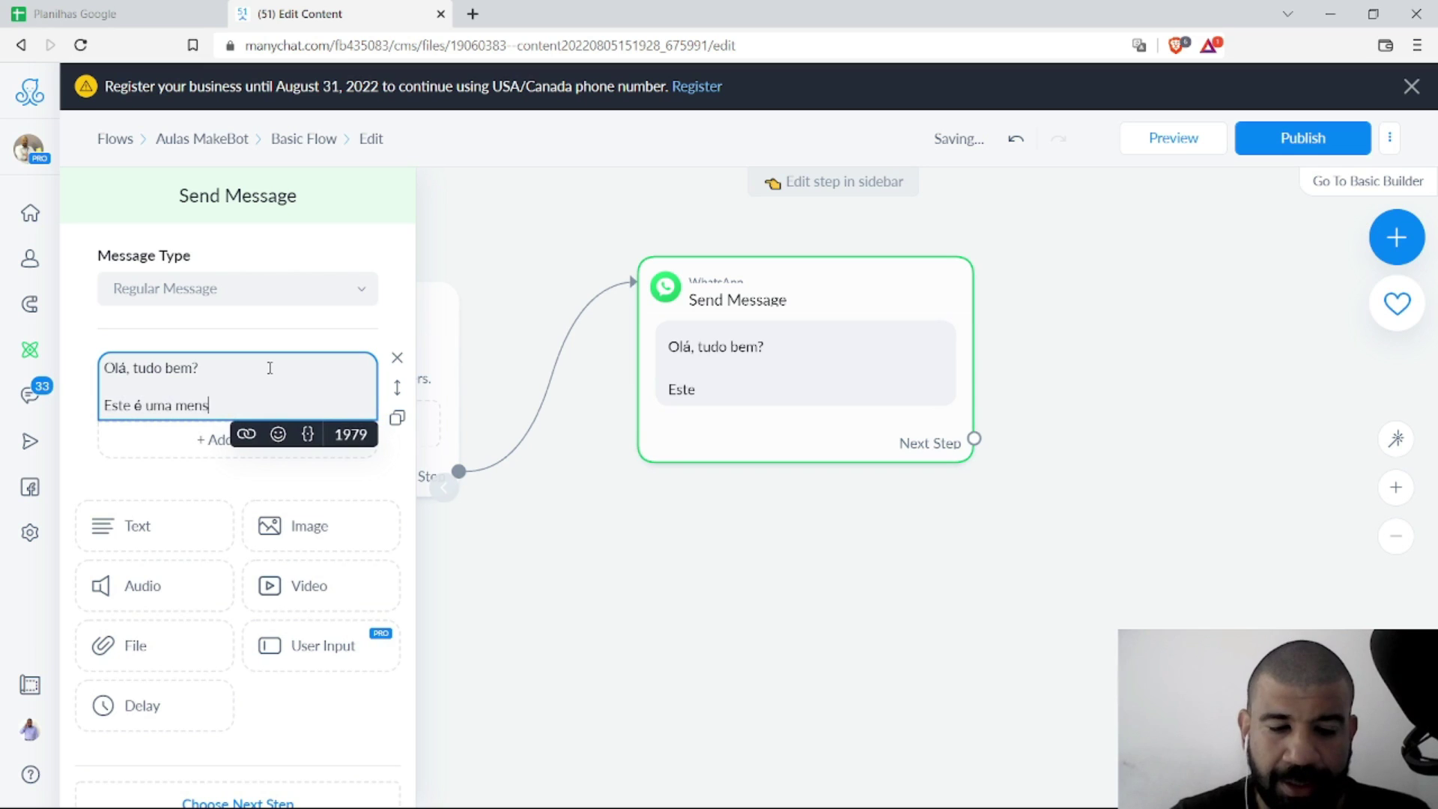
{"action": "type", "text": "agem para a"}
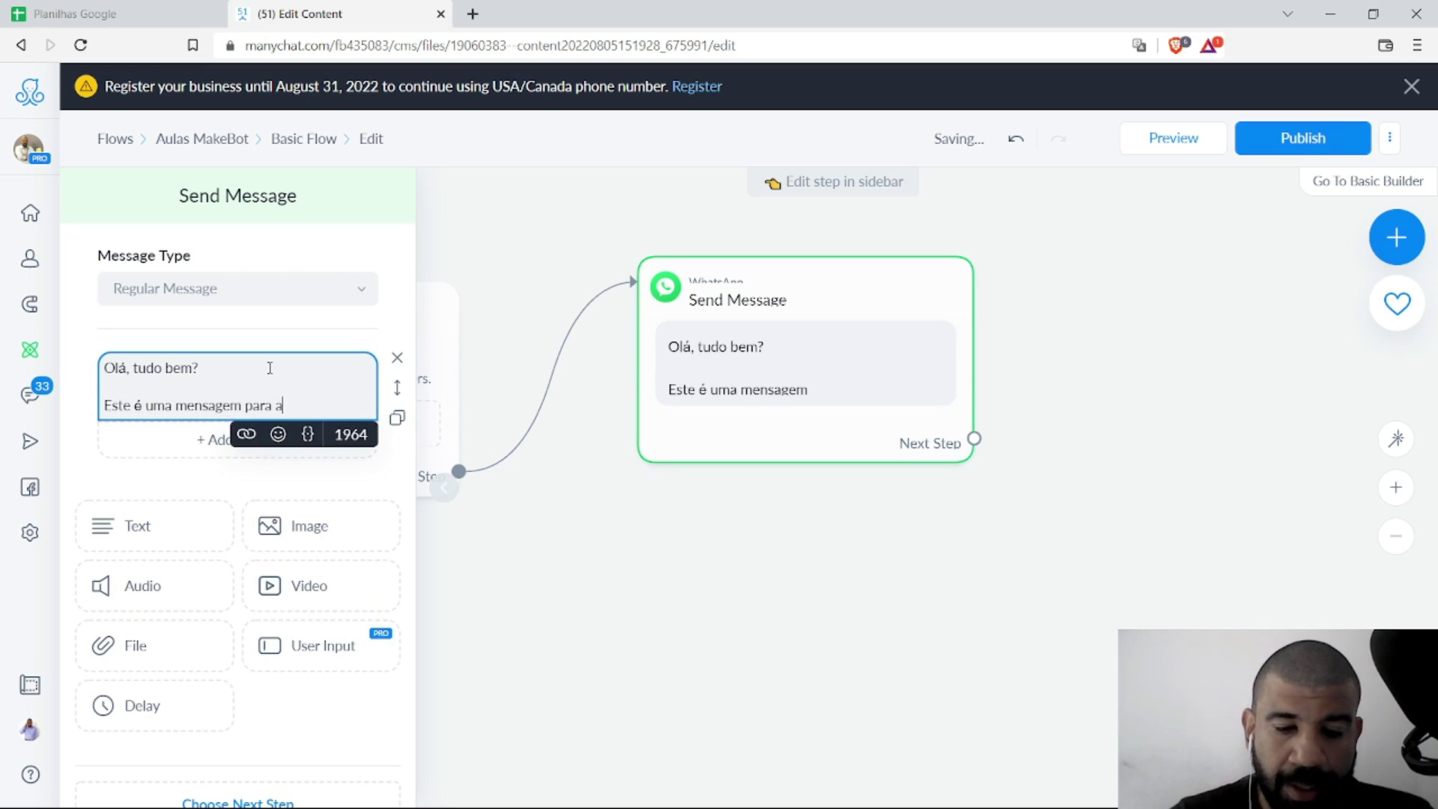
{"action": "type", "text": "gilizar o seu at"}
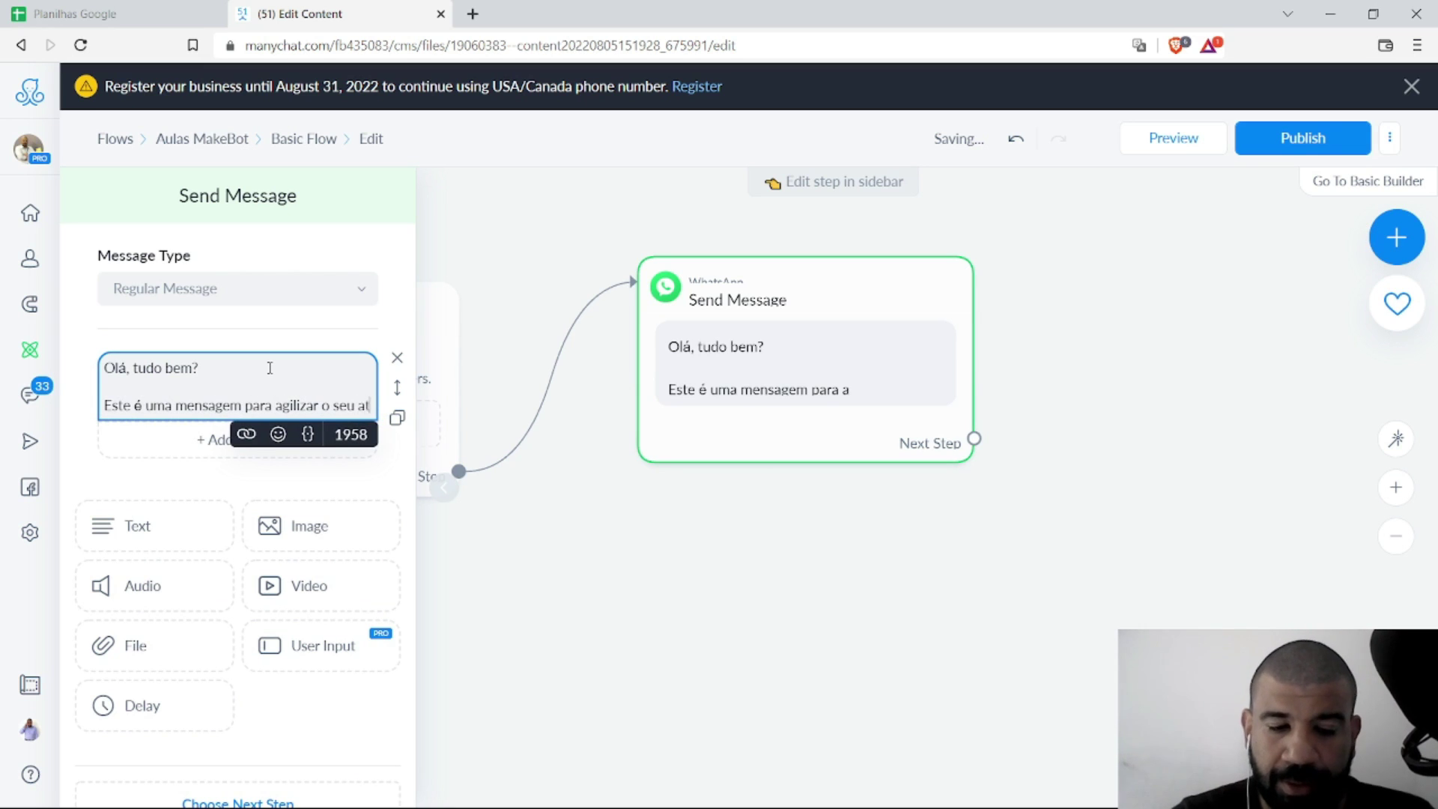
{"action": "type", "text": "endomento"}
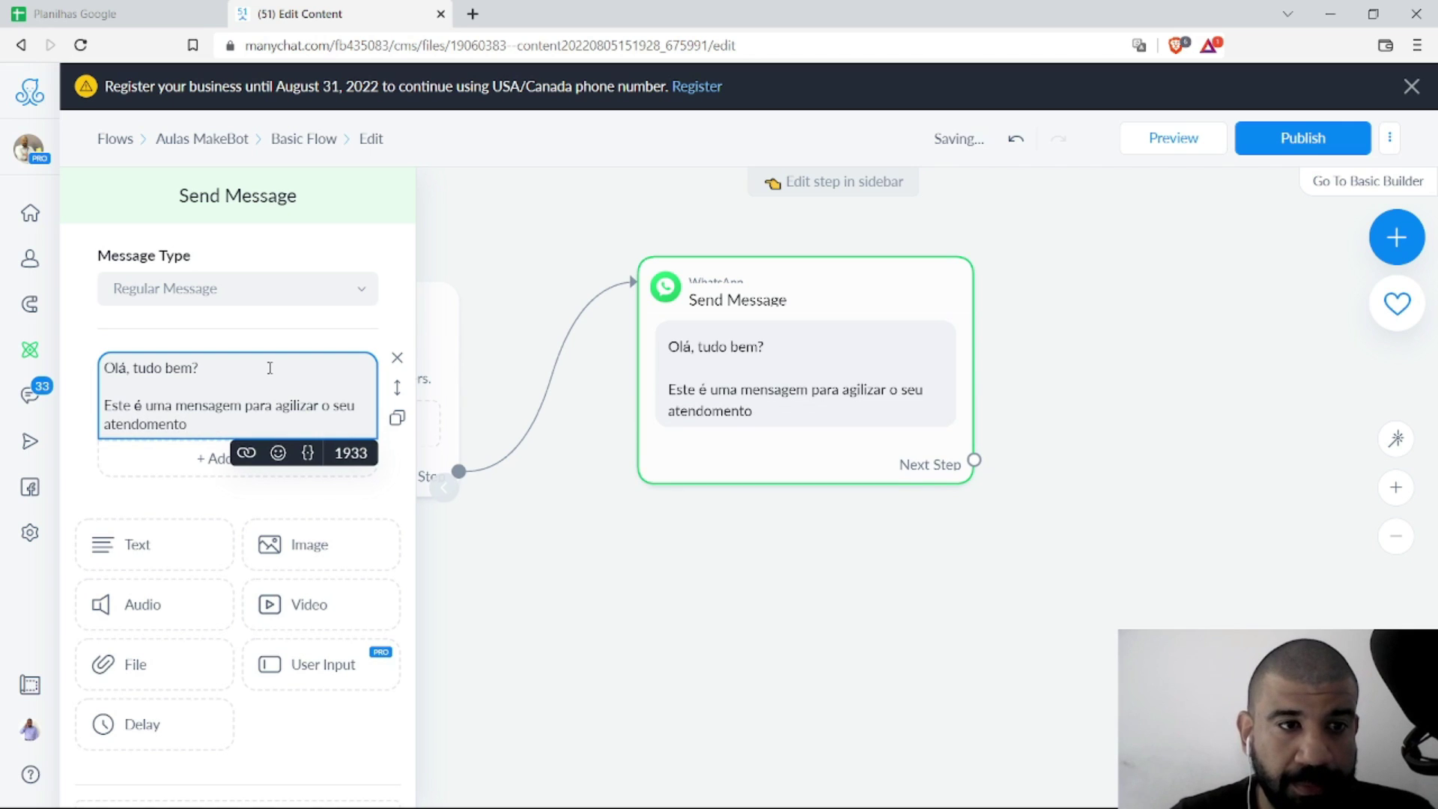
{"action": "key", "text": "Left"}
{"action": "key", "text": "Left"}
{"action": "key", "text": "Left"}
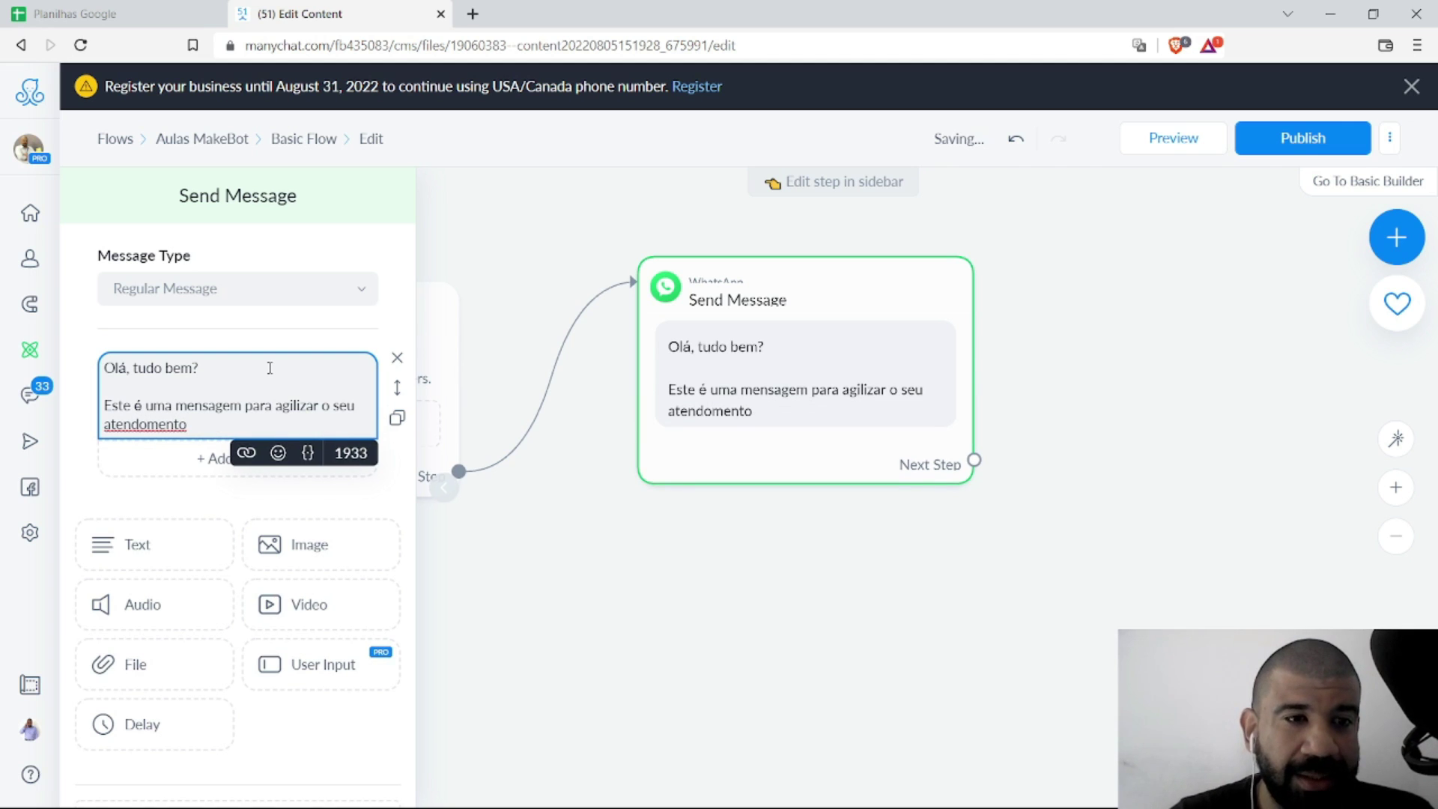
{"action": "key", "text": "Left"}
{"action": "key", "text": "Left"}
{"action": "key", "text": "BackSpace"}
{"action": "type", "text": "i"}
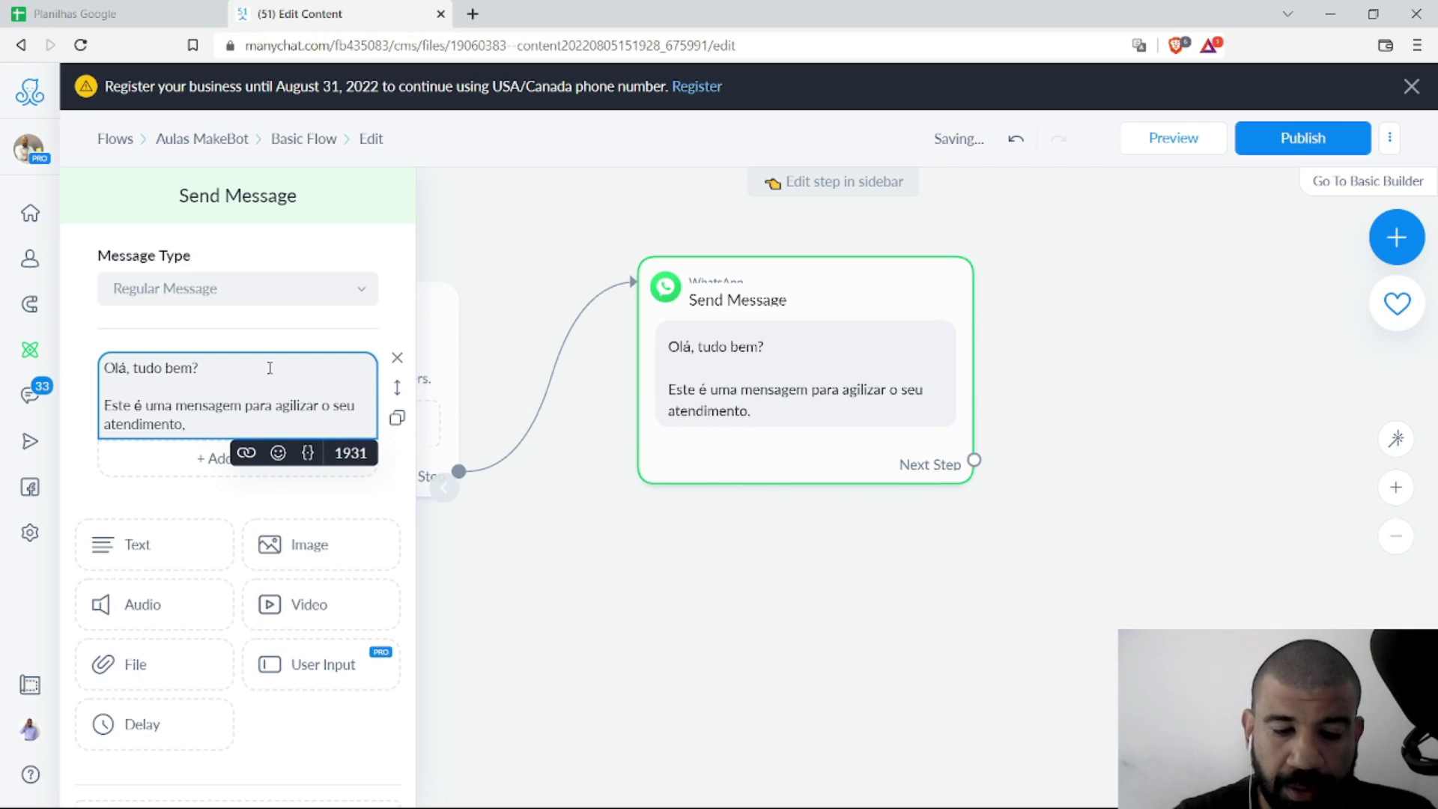
Step: Continue the second paragraph with ", escolha uma das opções abaixo." and leave a blank line after it
{"action": "type", "text": "sco"}
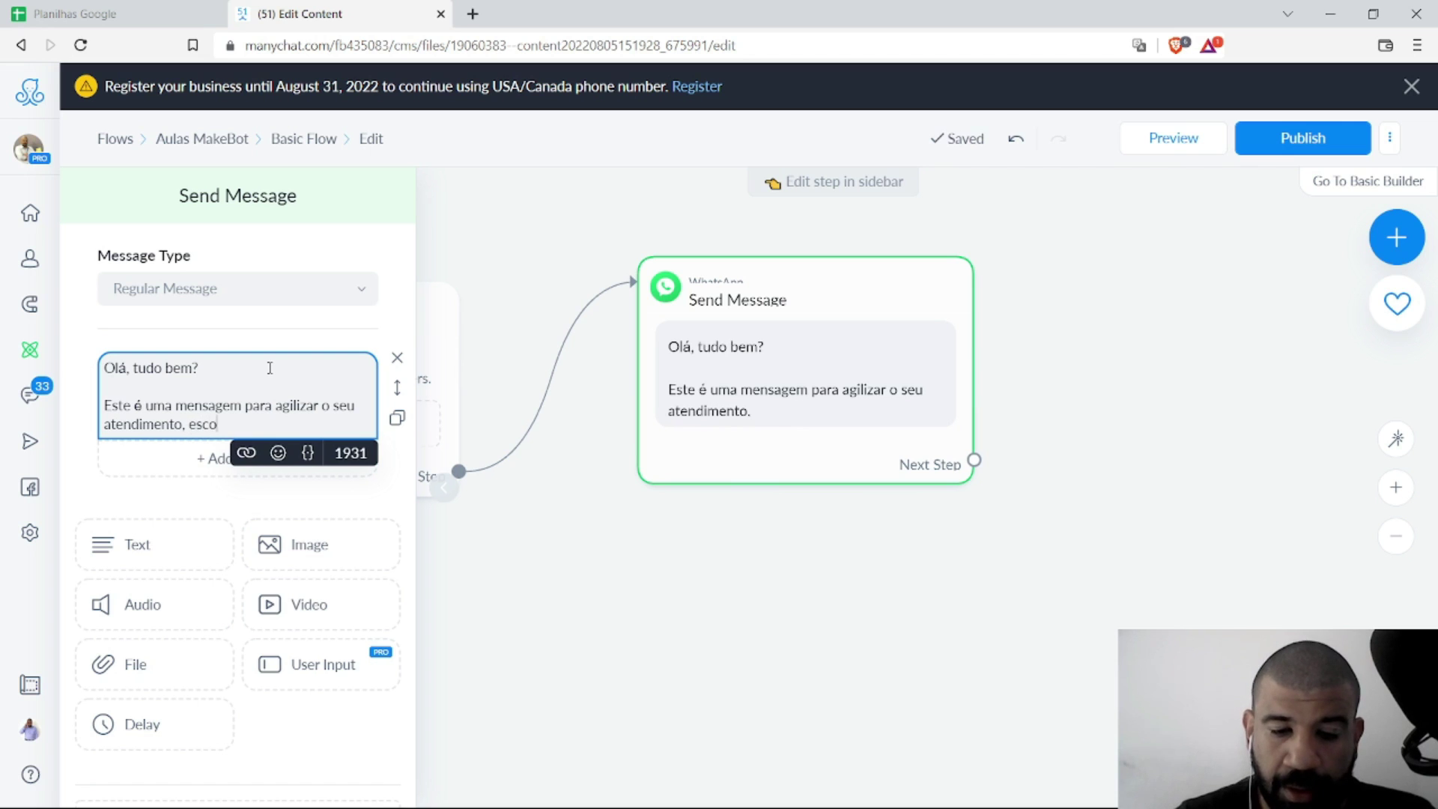
{"action": "type", "text": "lha uma da"}
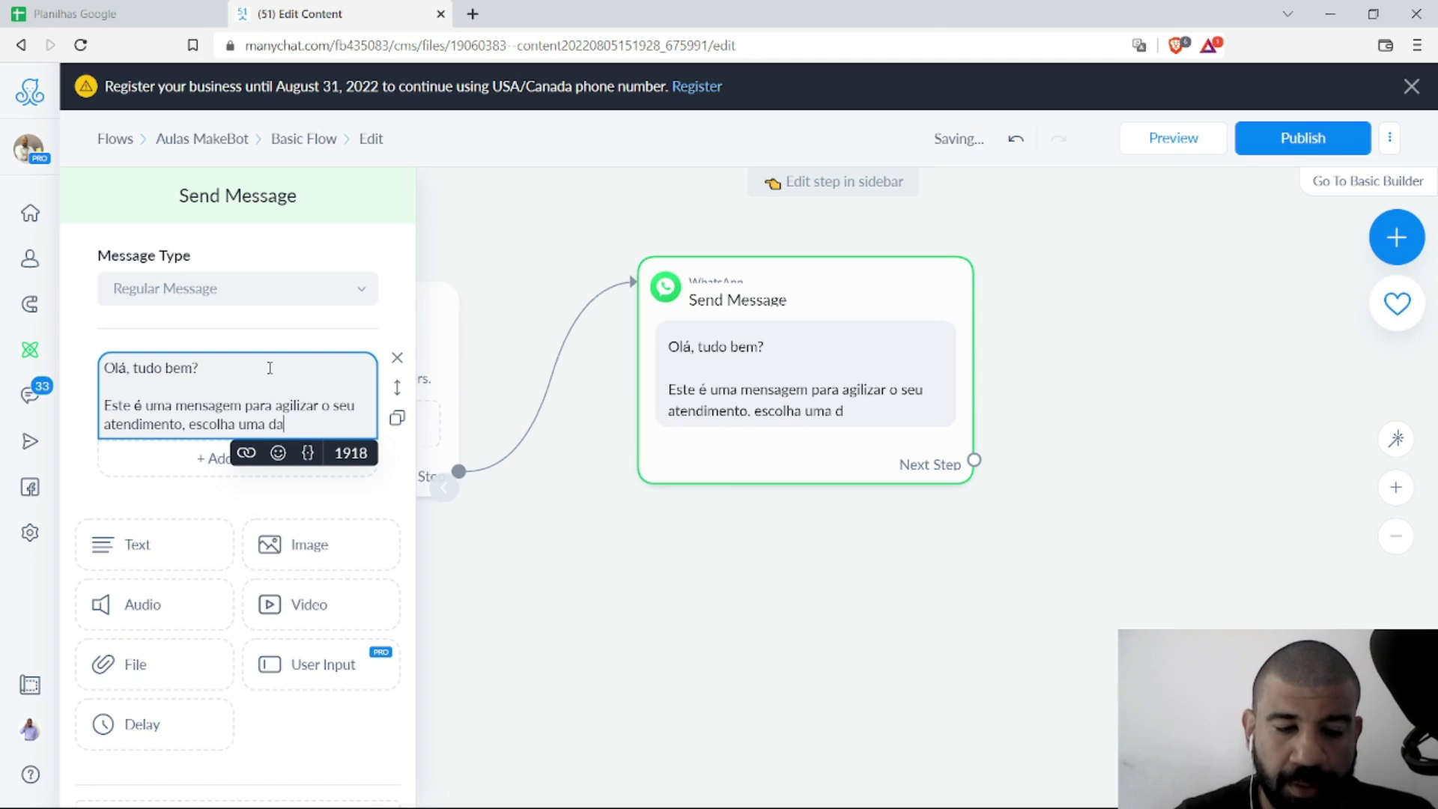
{"action": "type", "text": "s opções"}
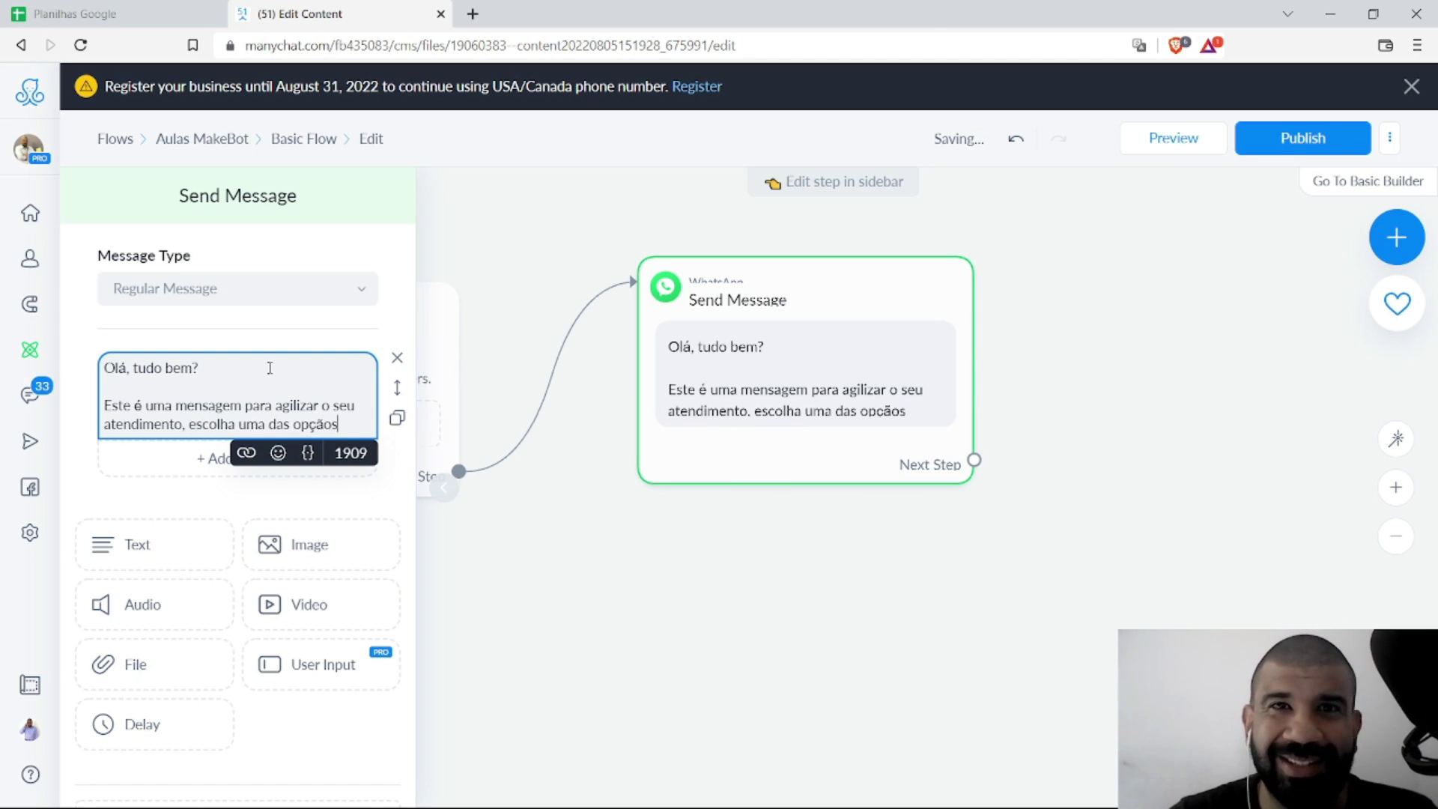
{"action": "key", "text": "BackSpace"}
{"action": "key", "text": "BackSpace"}
{"action": "key", "text": "BackSpace"}
{"action": "type", "text": "ão"}
{"action": "key", "text": "BackSpace"}
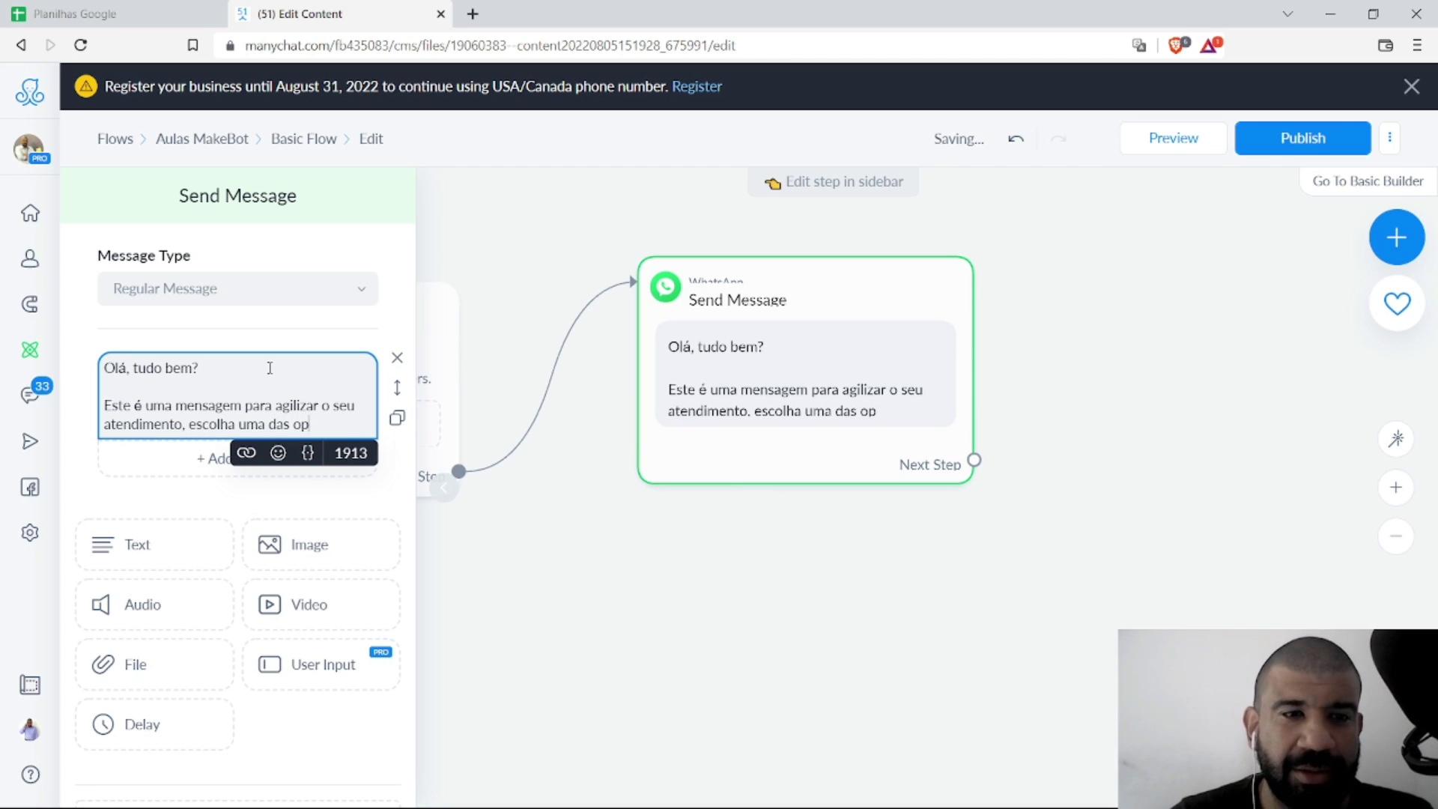
{"action": "type", "text": "ções a"}
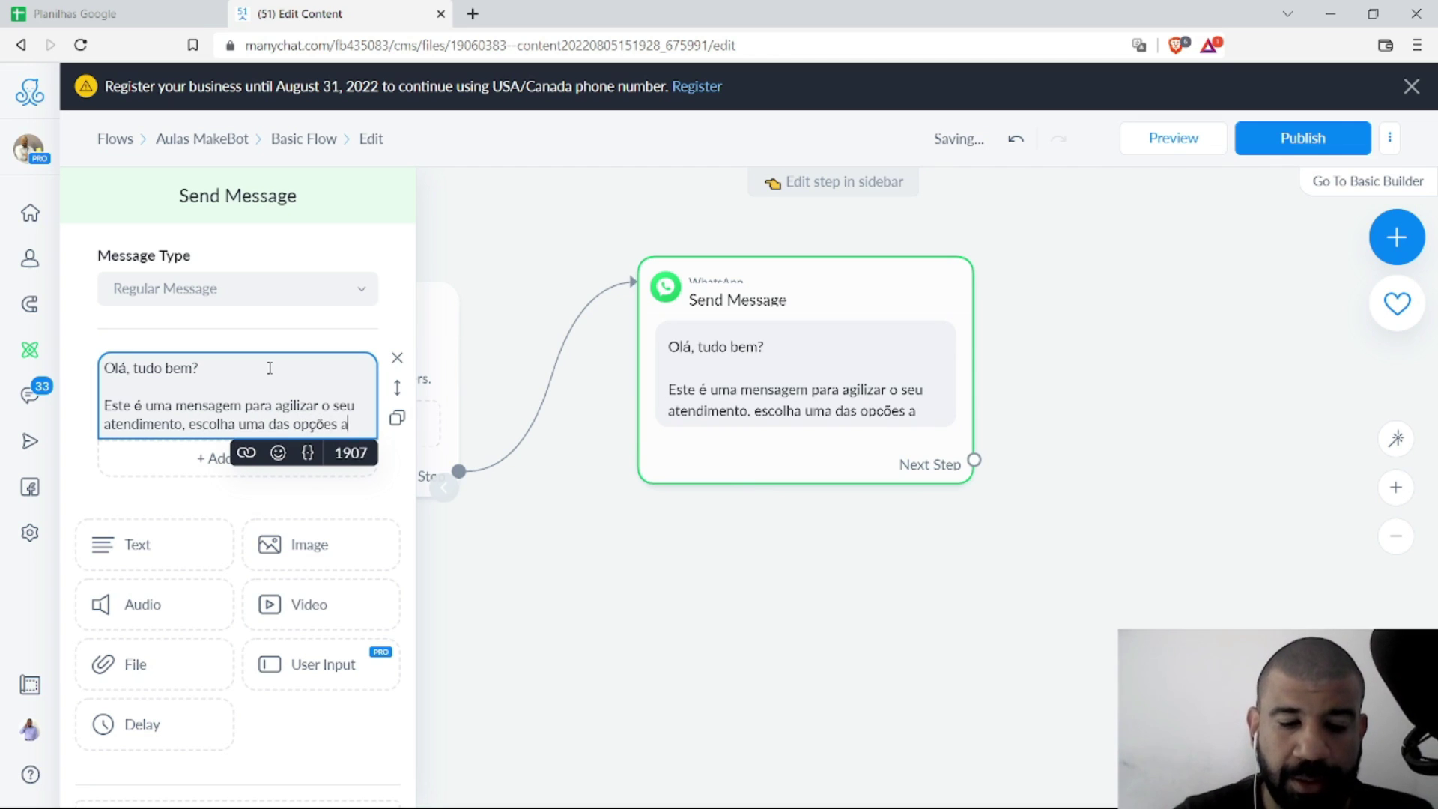
{"action": "type", "text": "baixo."}
{"action": "key", "text": "Return"}
{"action": "key", "text": "Return"}
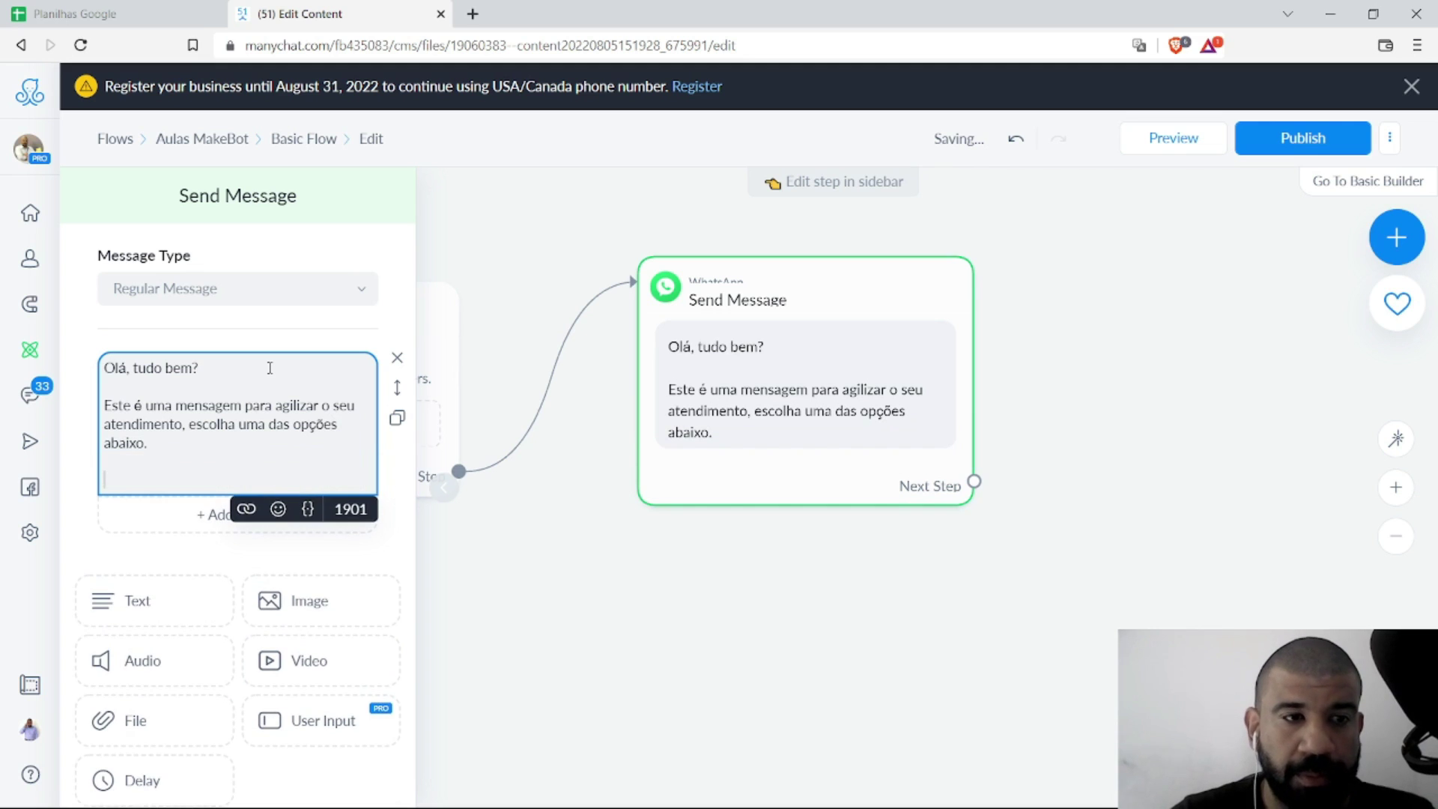
Step: End the message text with the question "Como posso te ajudar hoje?"
{"action": "type", "text": "Oomo posso te a"}
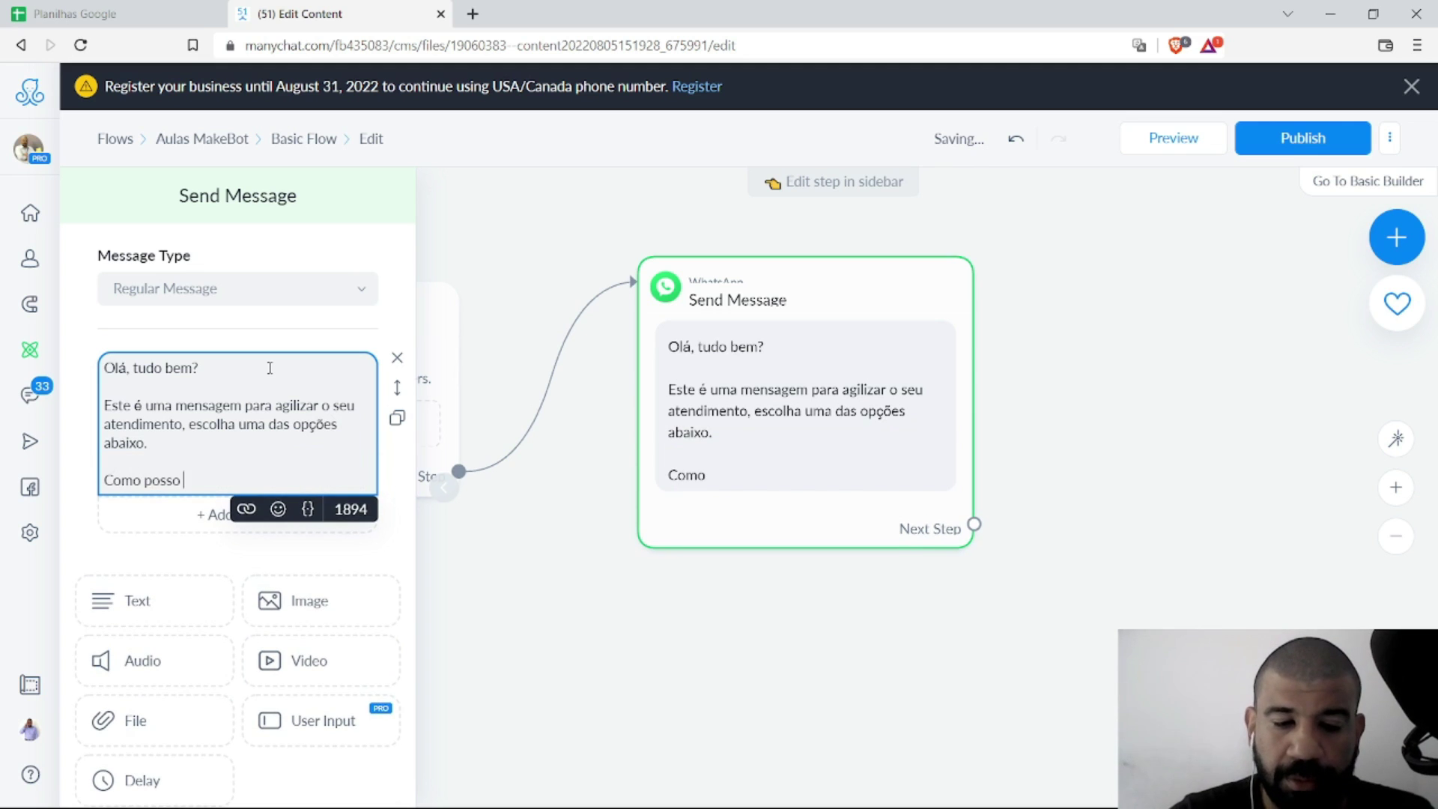
{"action": "type", "text": "judar hoje?"}
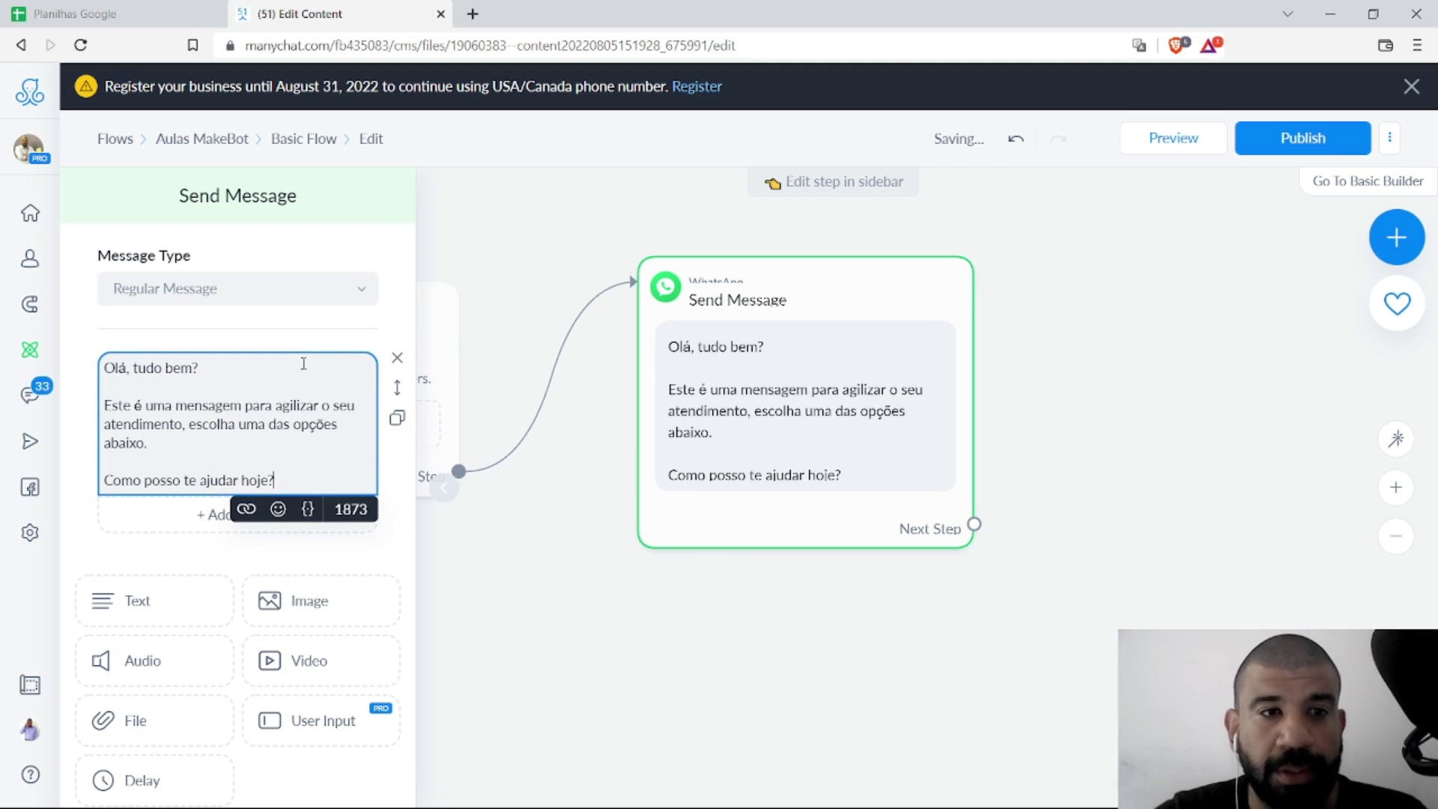
{"action": "left_click", "coordinate": [383, 328]}
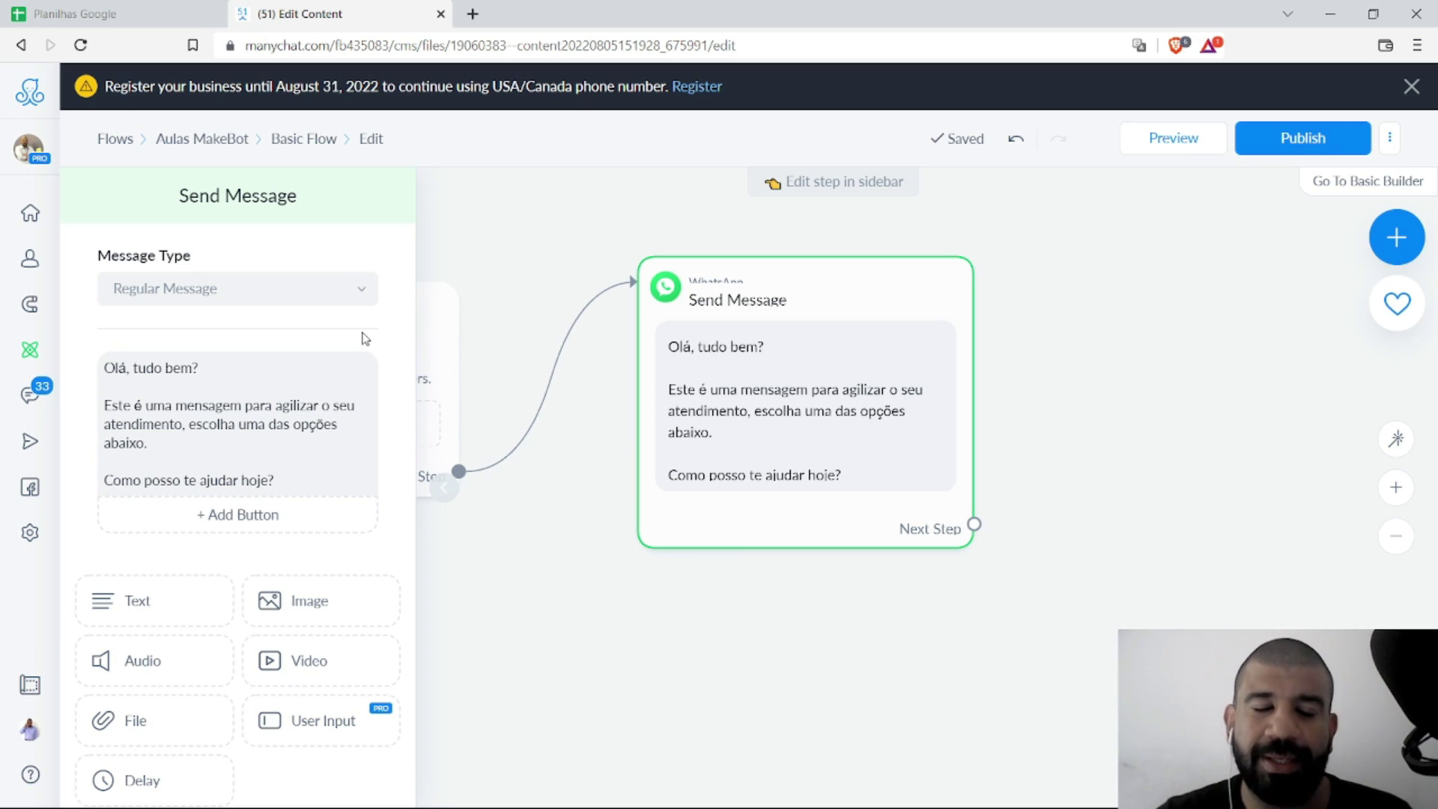
Step: Add a first button titled "Conhecer a Empresa" below the message text
{"action": "left_click", "coordinate": [249, 516]}
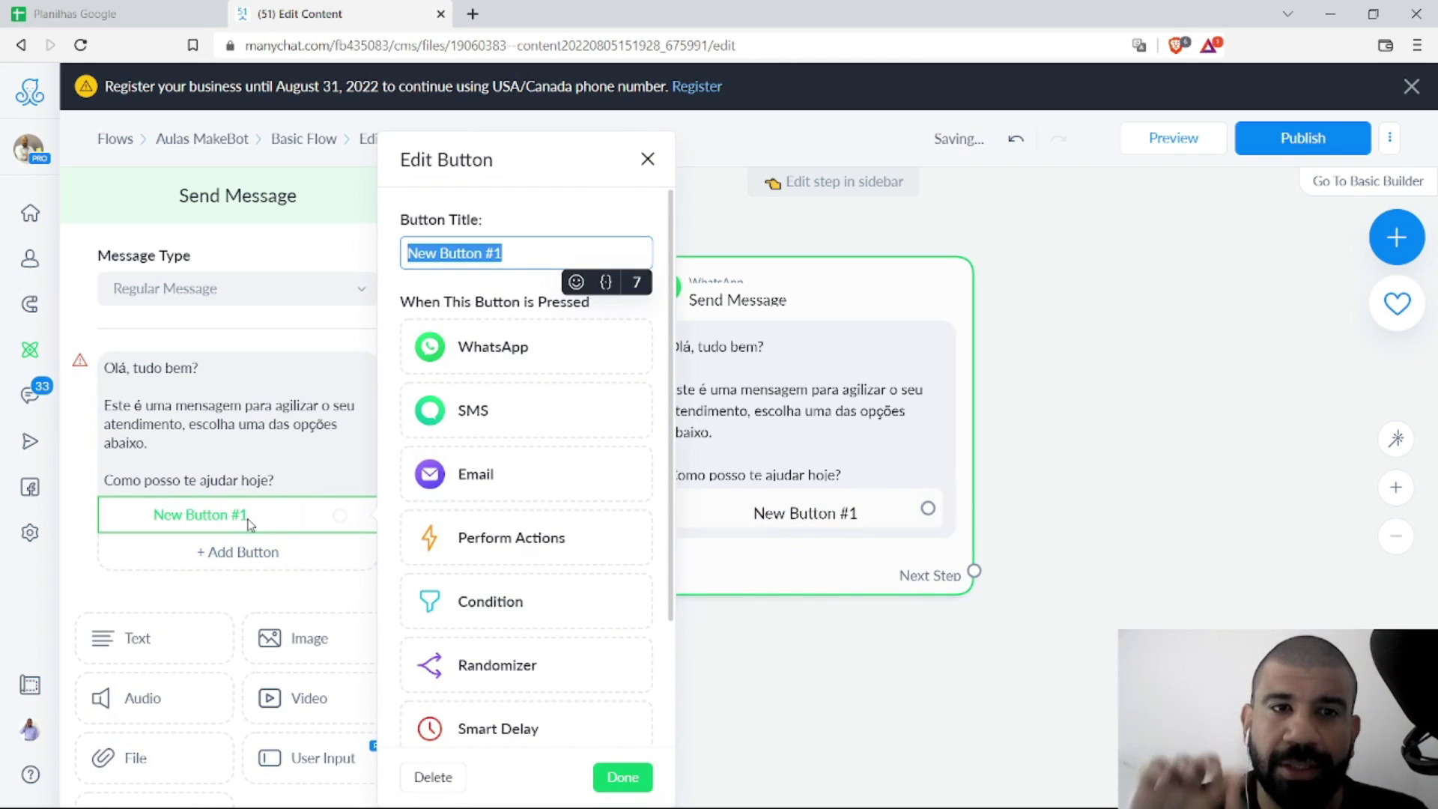
{"action": "type", "text": "Conhecer a "}
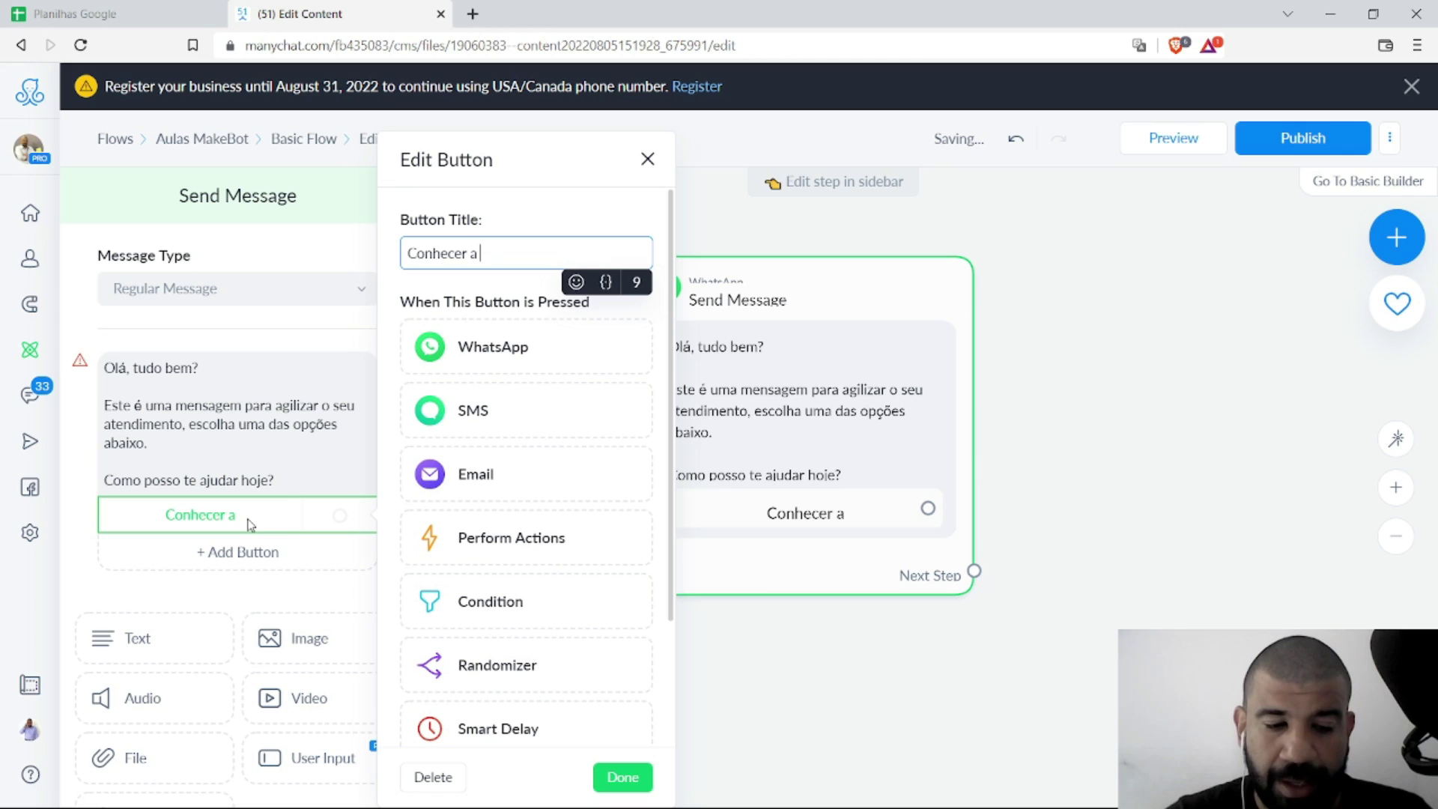
{"action": "type", "text": "Empresa"}
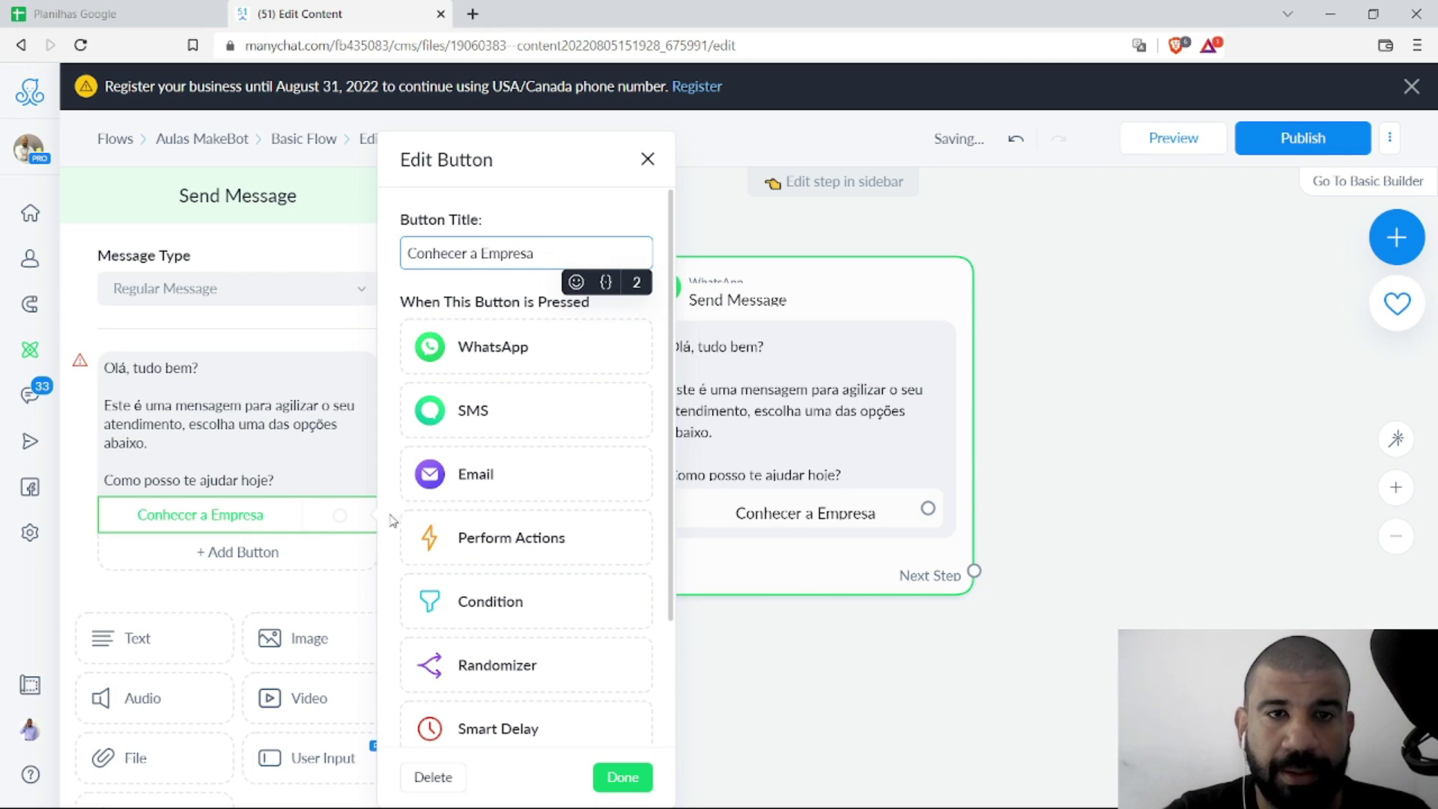
Step: Add a second button titled "Conhecer os Produtos" to the message
{"action": "left_click", "coordinate": [263, 565]}
{"action": "left_click", "coordinate": [243, 560]}
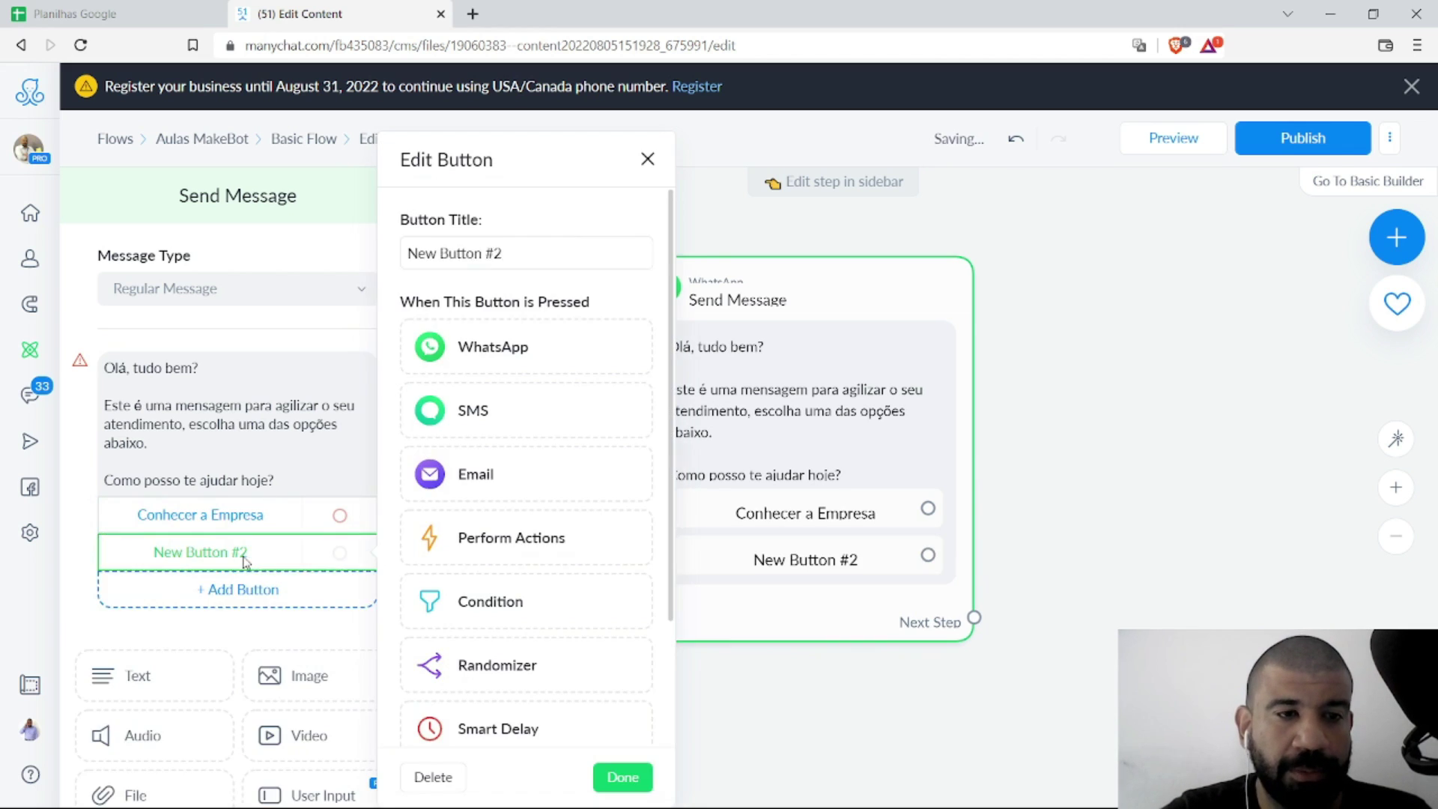
{"action": "type", "text": "Conhece"}
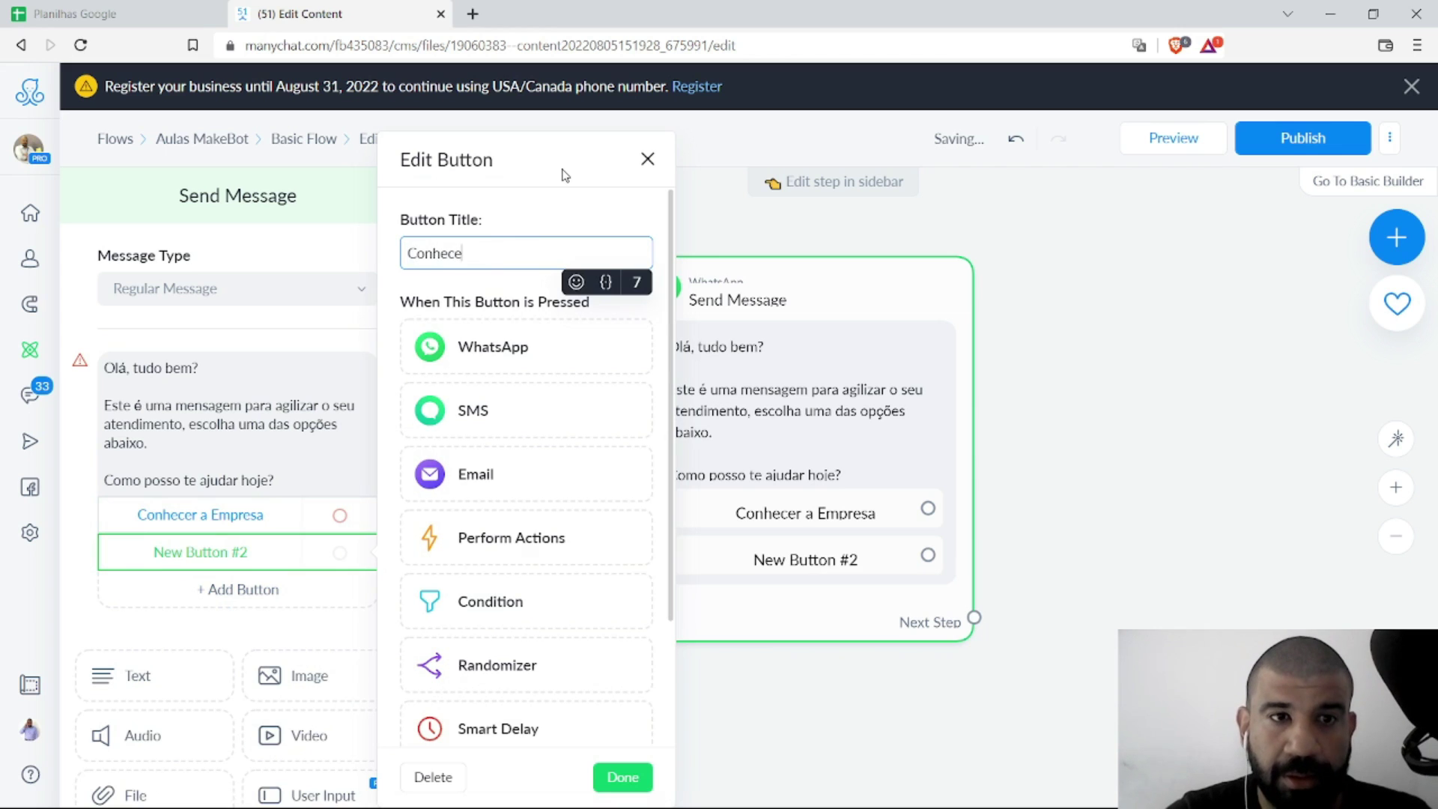
{"action": "type", "text": "r os Pro"}
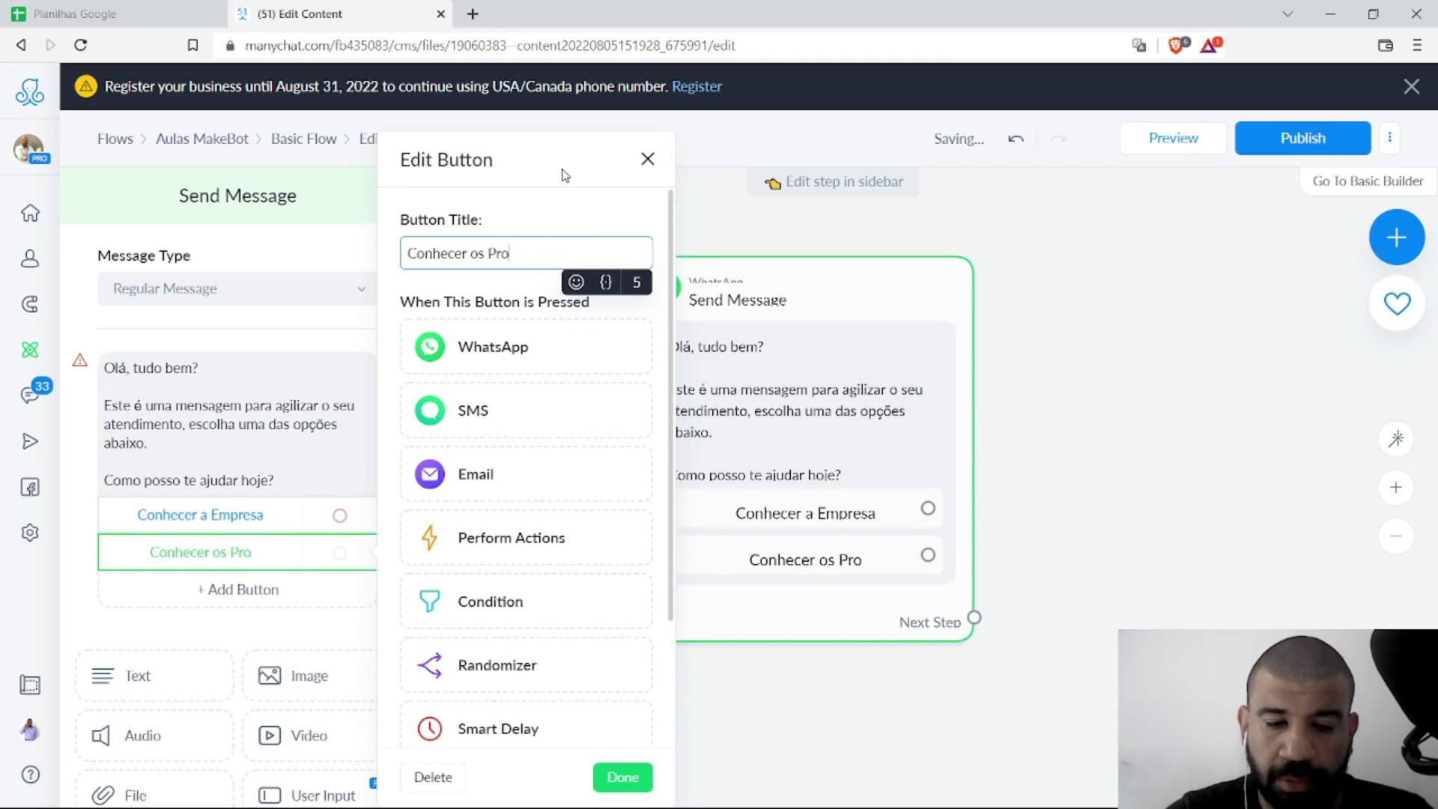
{"action": "type", "text": "dutos"}
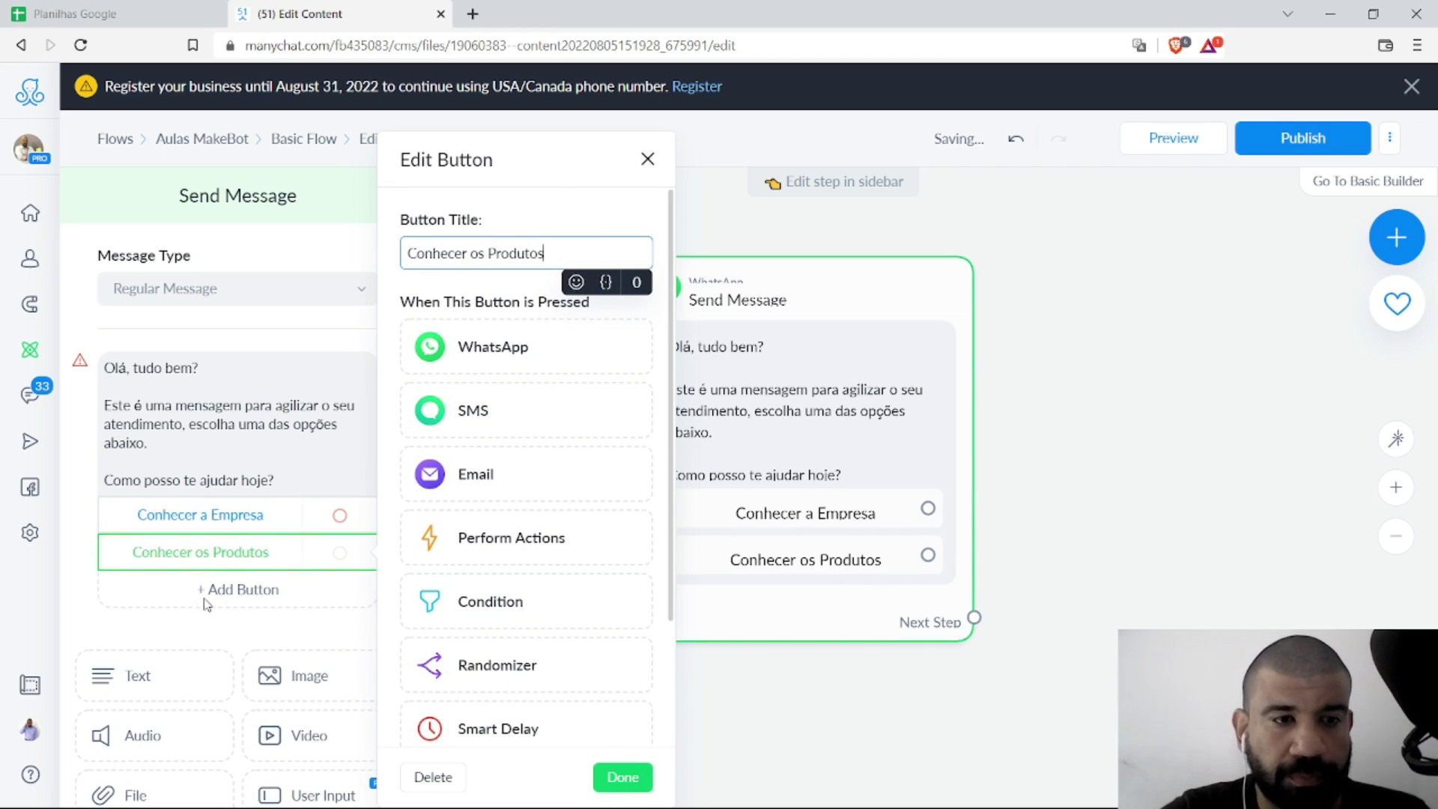
{"action": "key", "text": "Return"}
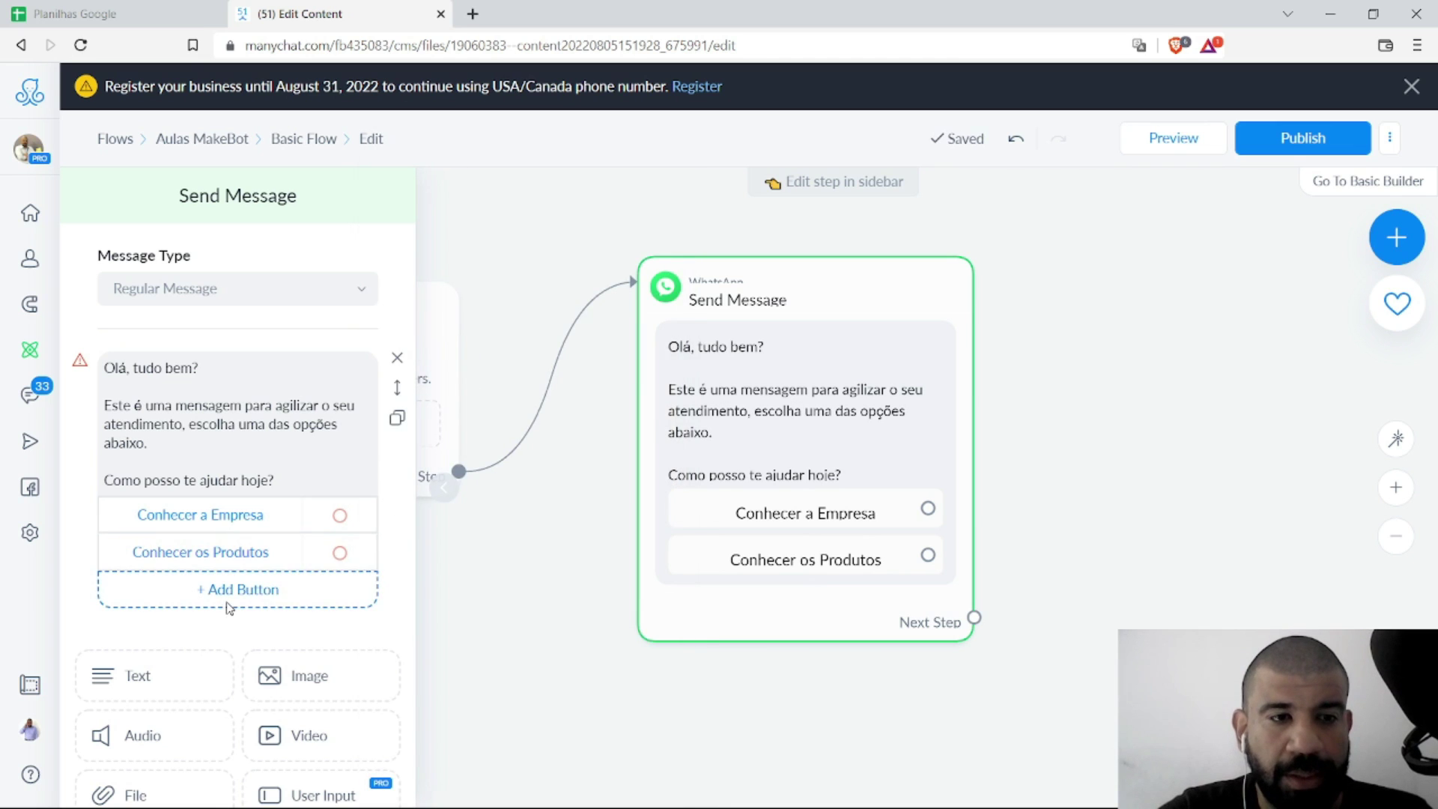
Step: Add a third button titled "Consultar Meu Pedido" to the message and close its settings
{"action": "left_click", "coordinate": [228, 604]}
{"action": "type", "text": "Consultar "}
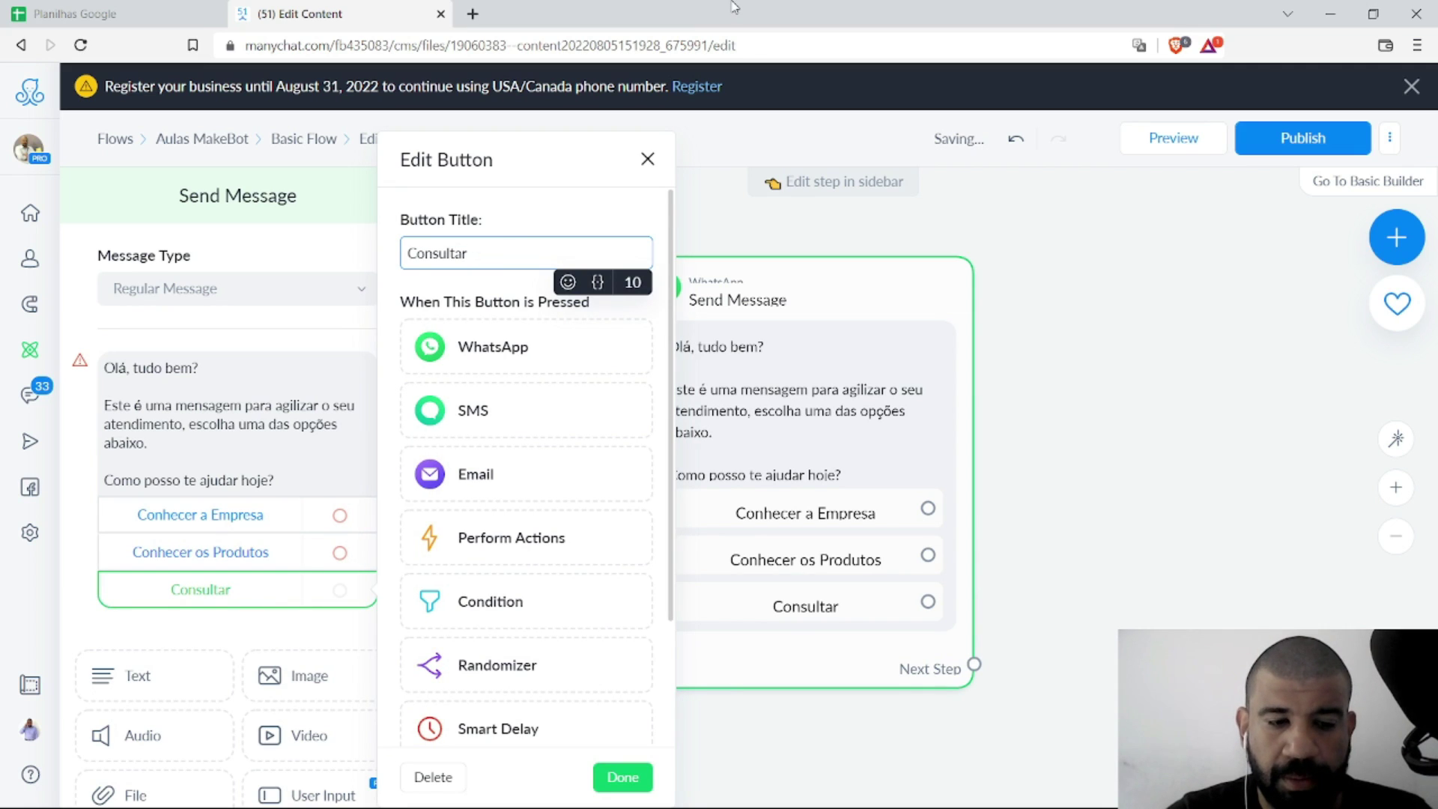
{"action": "type", "text": "Meu Pedido"}
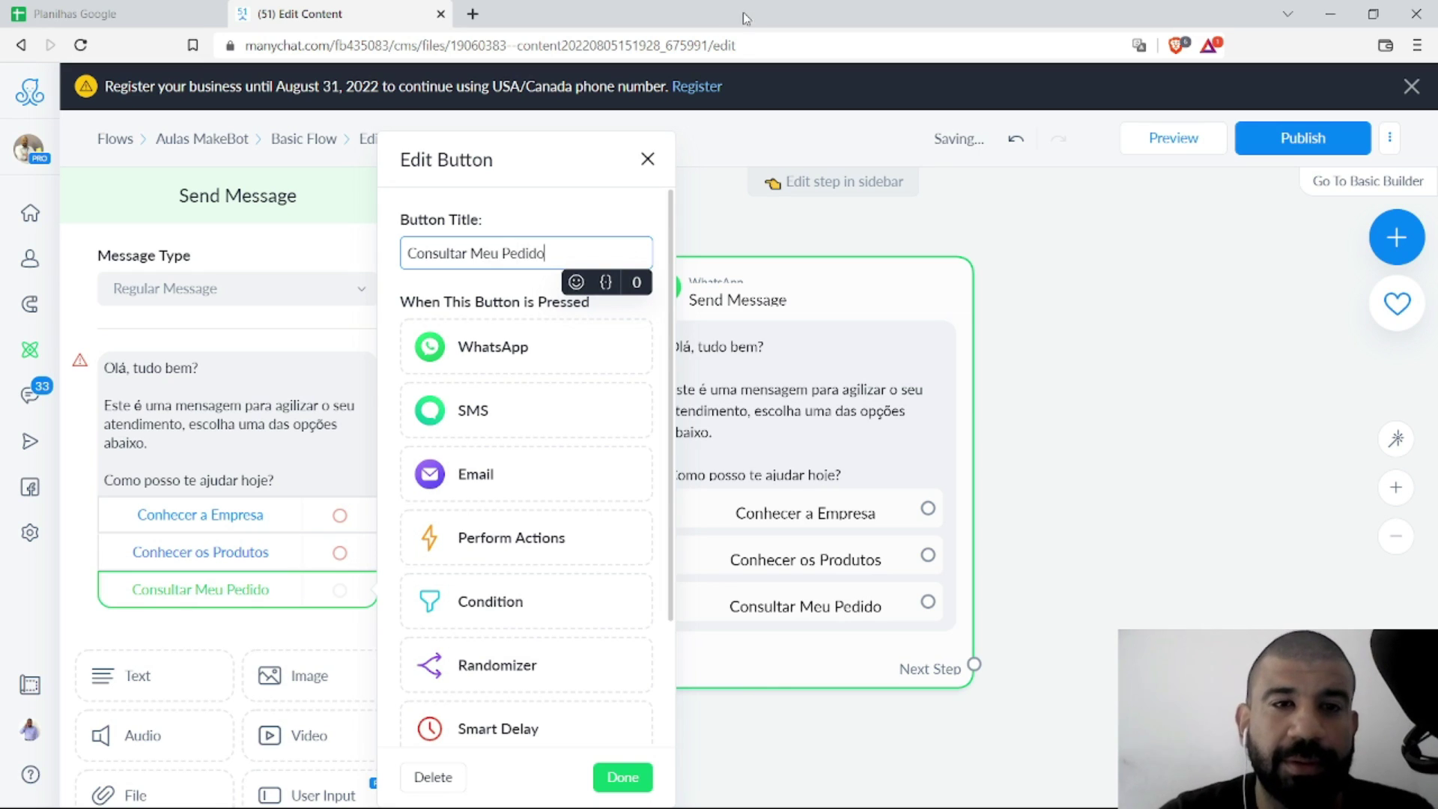
{"action": "left_click", "coordinate": [210, 633]}
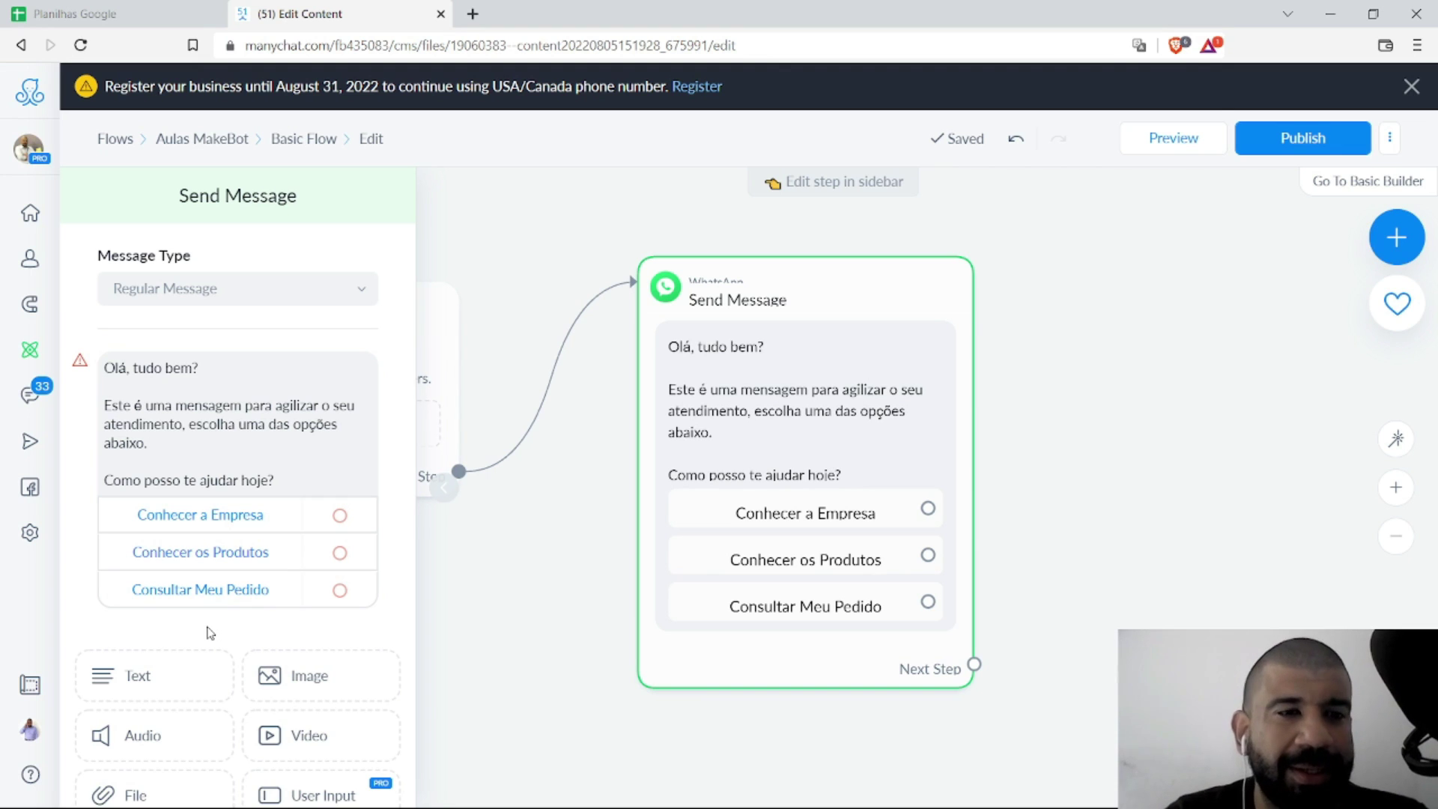
Step: Link the "Conhecer a Empresa" button to a new WhatsApp message and place that message beside the welcome message
{"action": "left_click_drag", "start_coordinate": [1038, 367], "coordinate": [897, 361]}
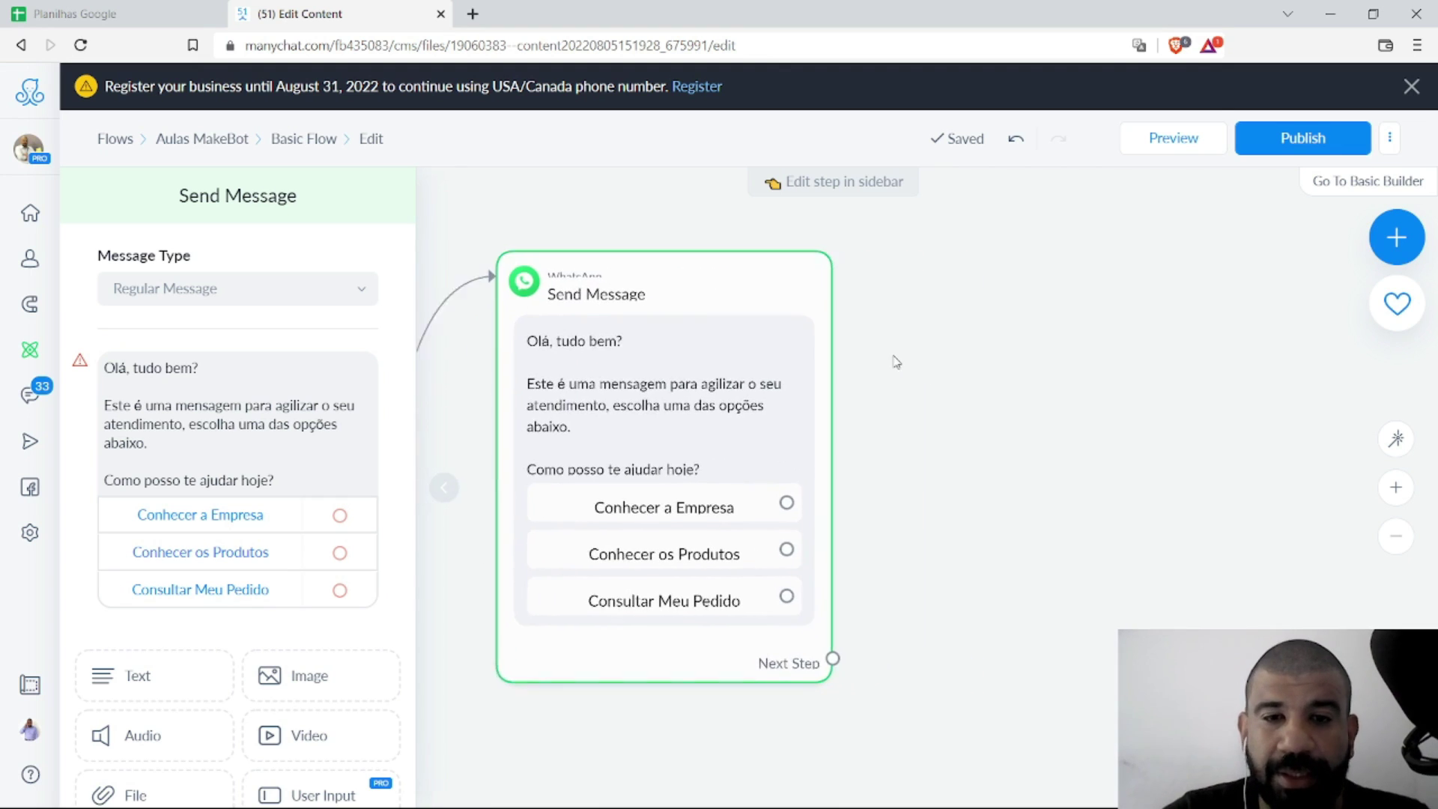
{"action": "left_click", "coordinate": [284, 533]}
{"action": "scroll", "coordinate": [555, 385], "scroll_direction": "down", "scroll_amount": 2}
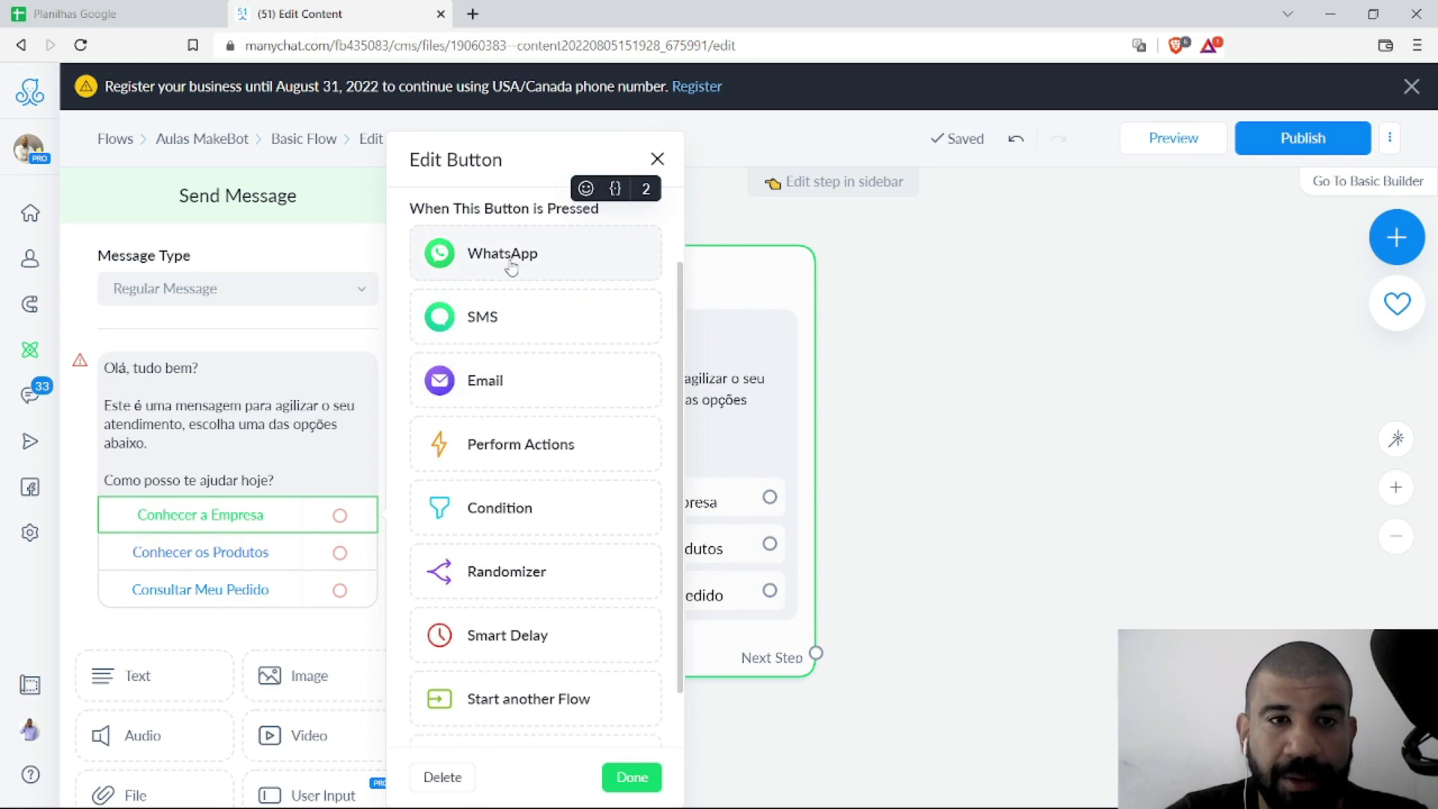
{"action": "scroll", "coordinate": [541, 292], "scroll_direction": "up", "scroll_amount": 2}
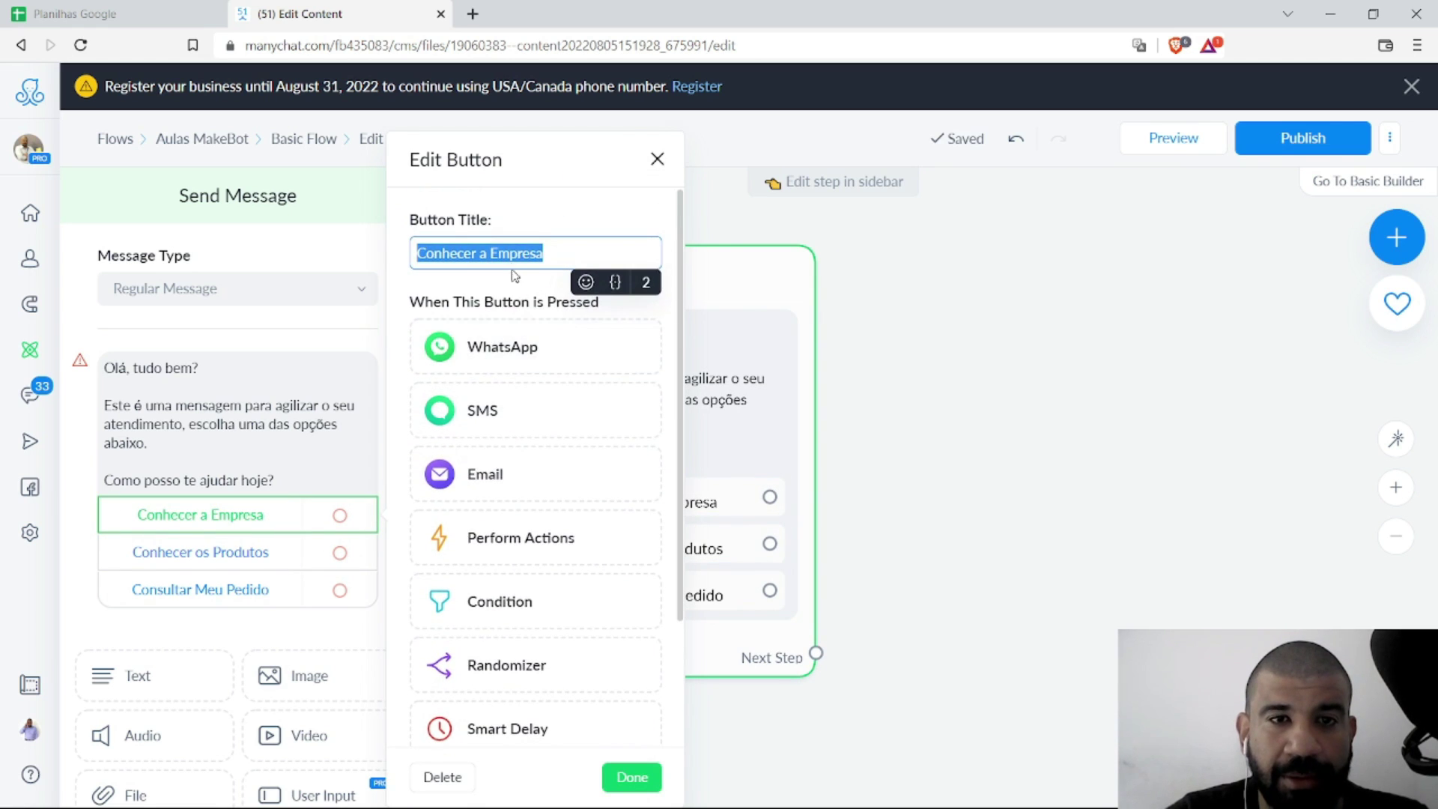
{"action": "left_click", "coordinate": [509, 349]}
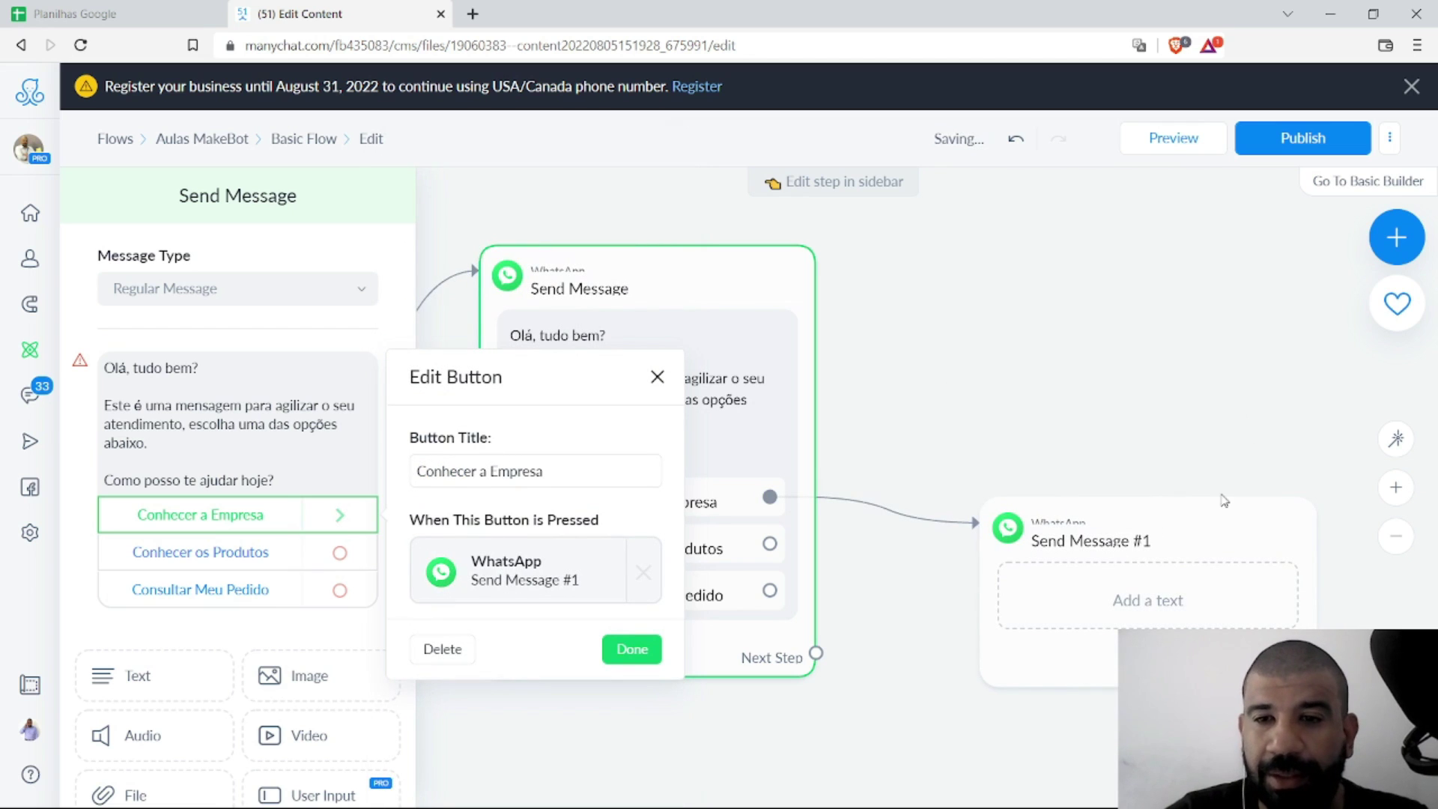
{"action": "left_click", "coordinate": [1205, 271]}
{"action": "left_click_drag", "start_coordinate": [1067, 598], "coordinate": [1046, 346]}
{"action": "left_click", "coordinate": [1110, 307]}
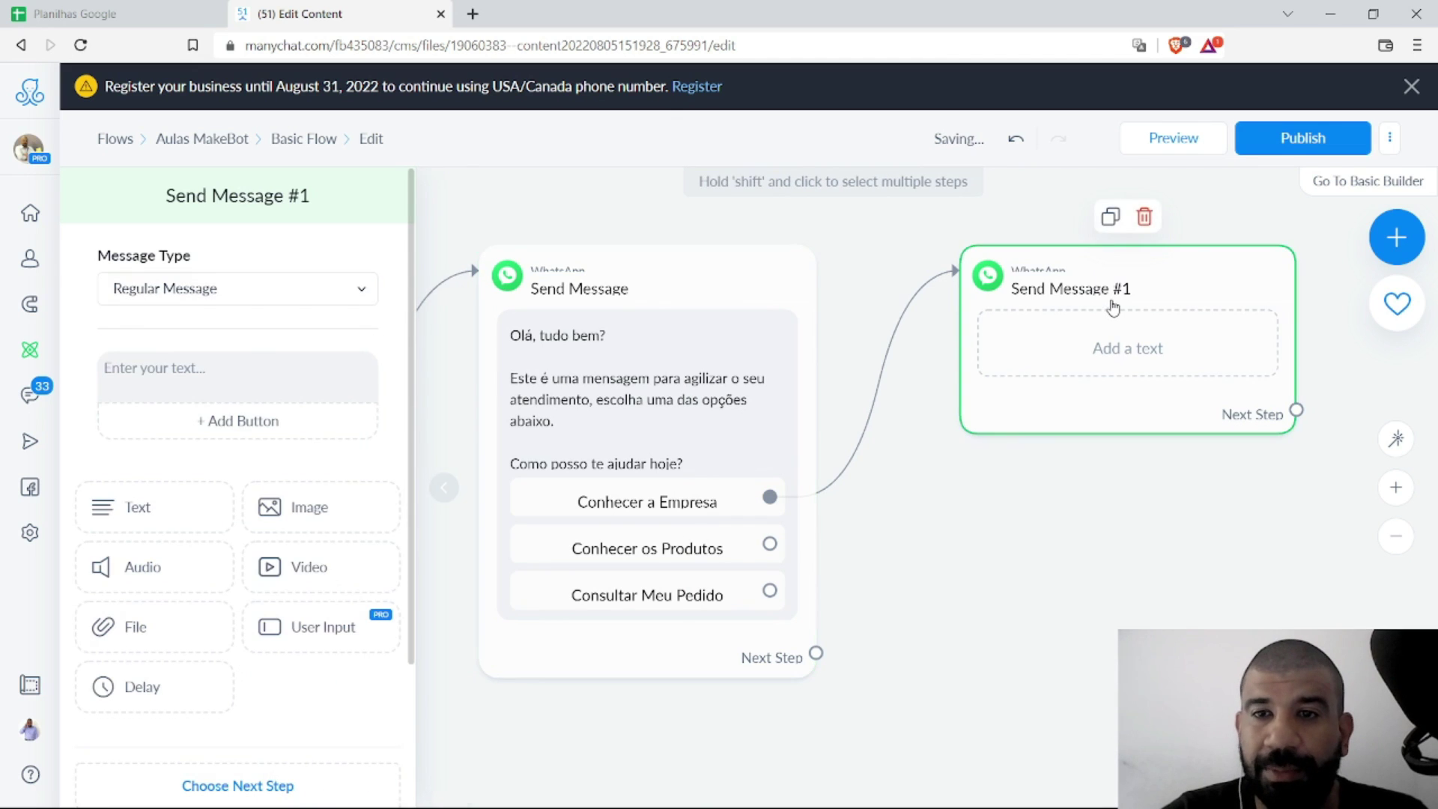
Step: Start the company message with "Muito bom, nós trabalhamos há X anos com ...." followed by a blank line
{"action": "left_click", "coordinate": [269, 368]}
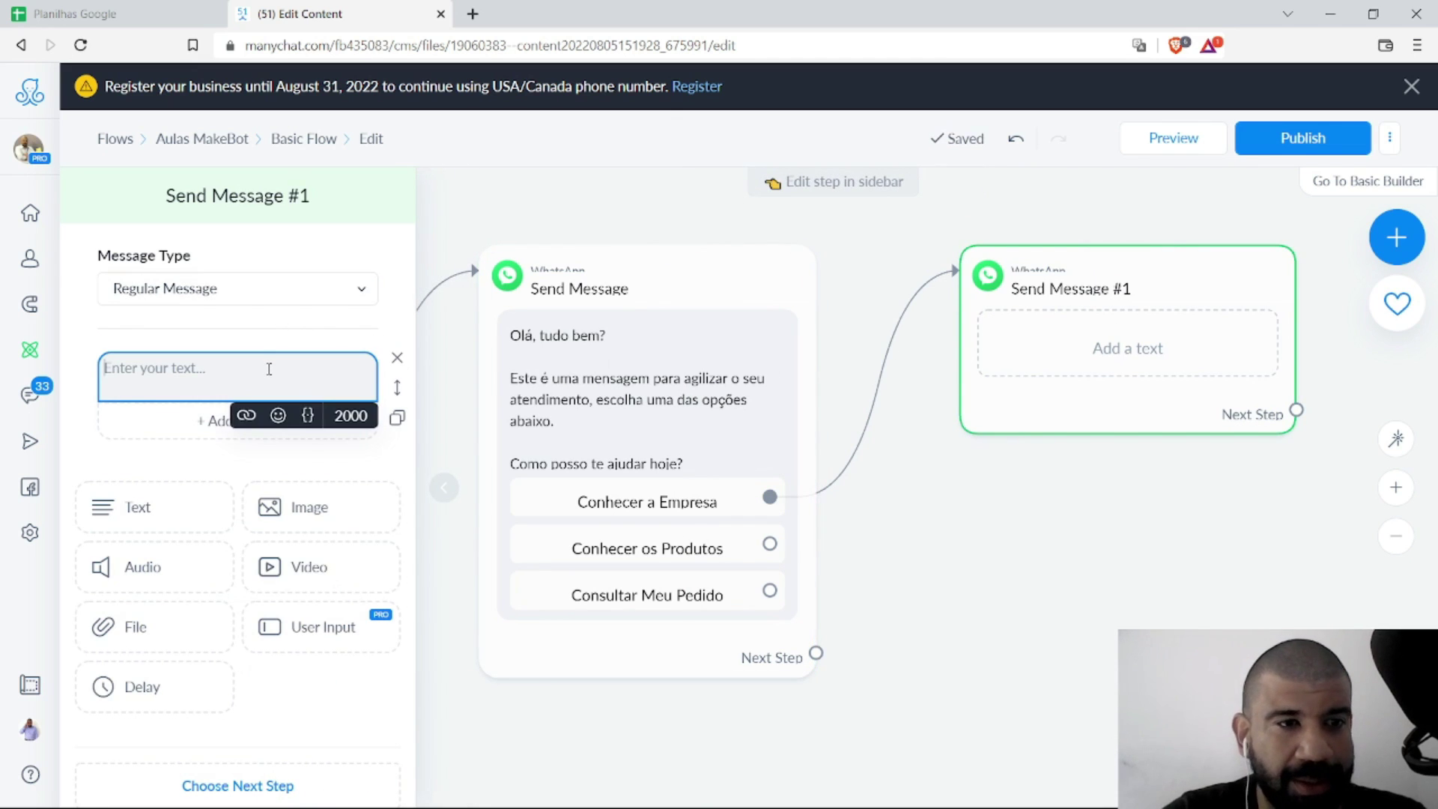
{"action": "type", "text": "Muito bom."}
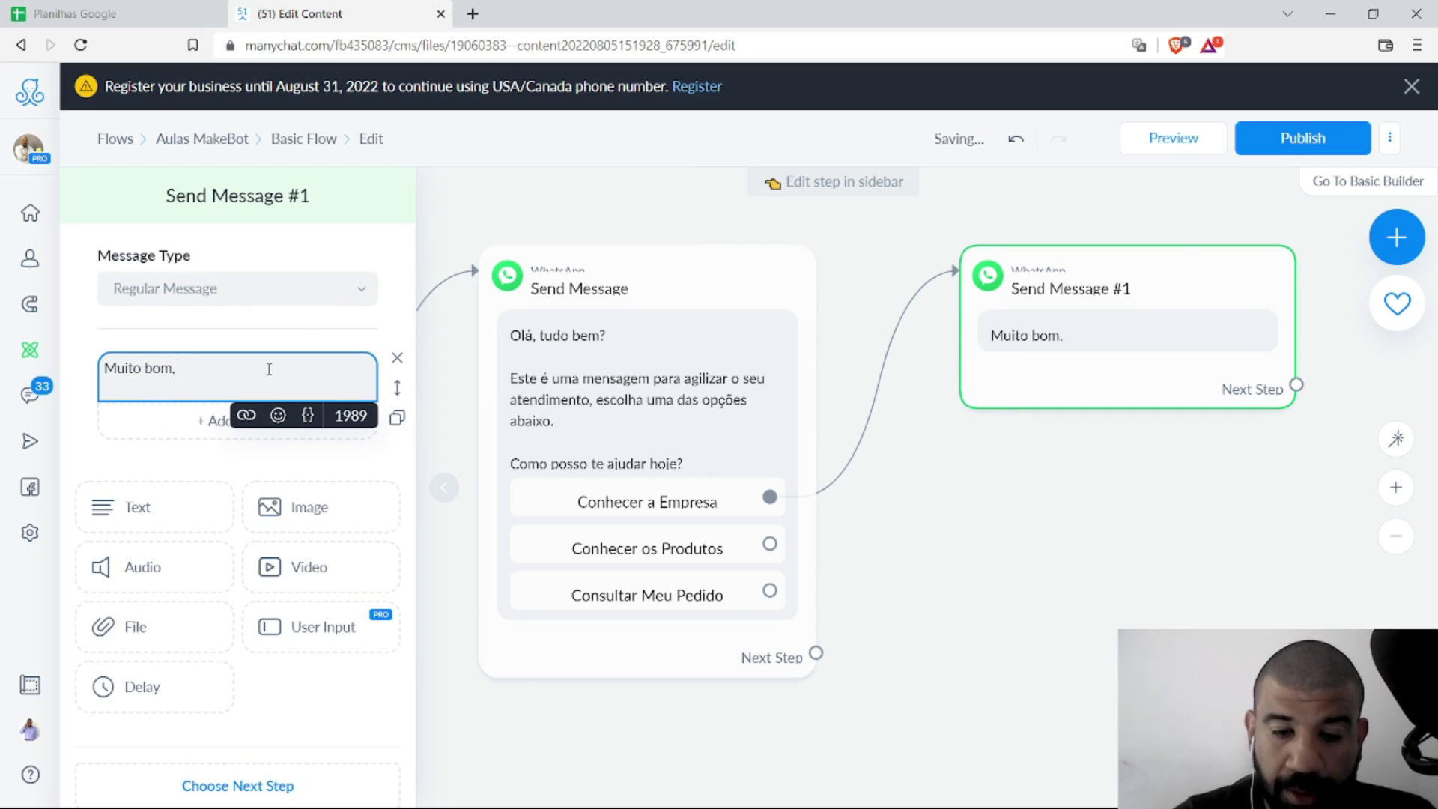
{"action": "type", "text": " nós trabalhamos "}
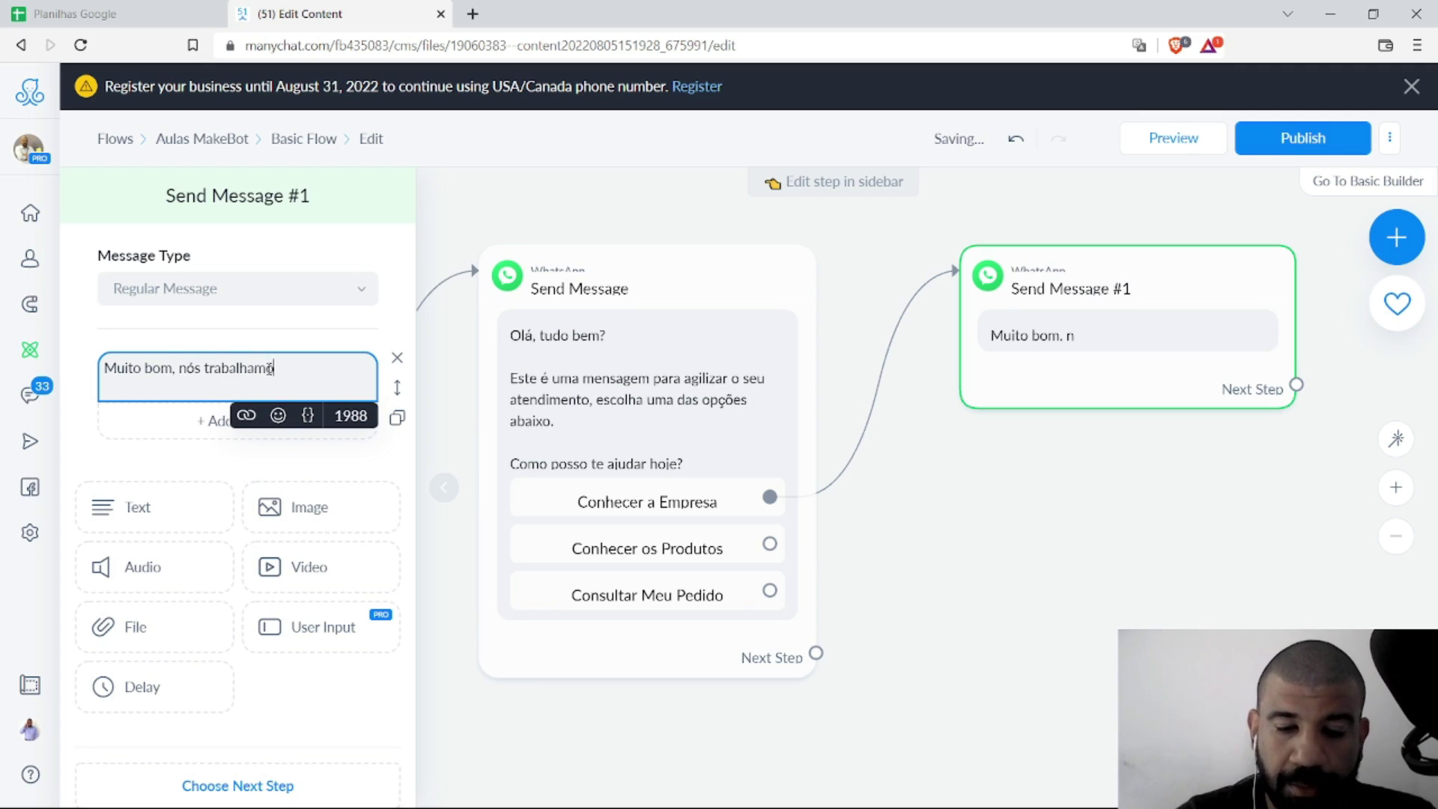
{"action": "type", "text": "há X "}
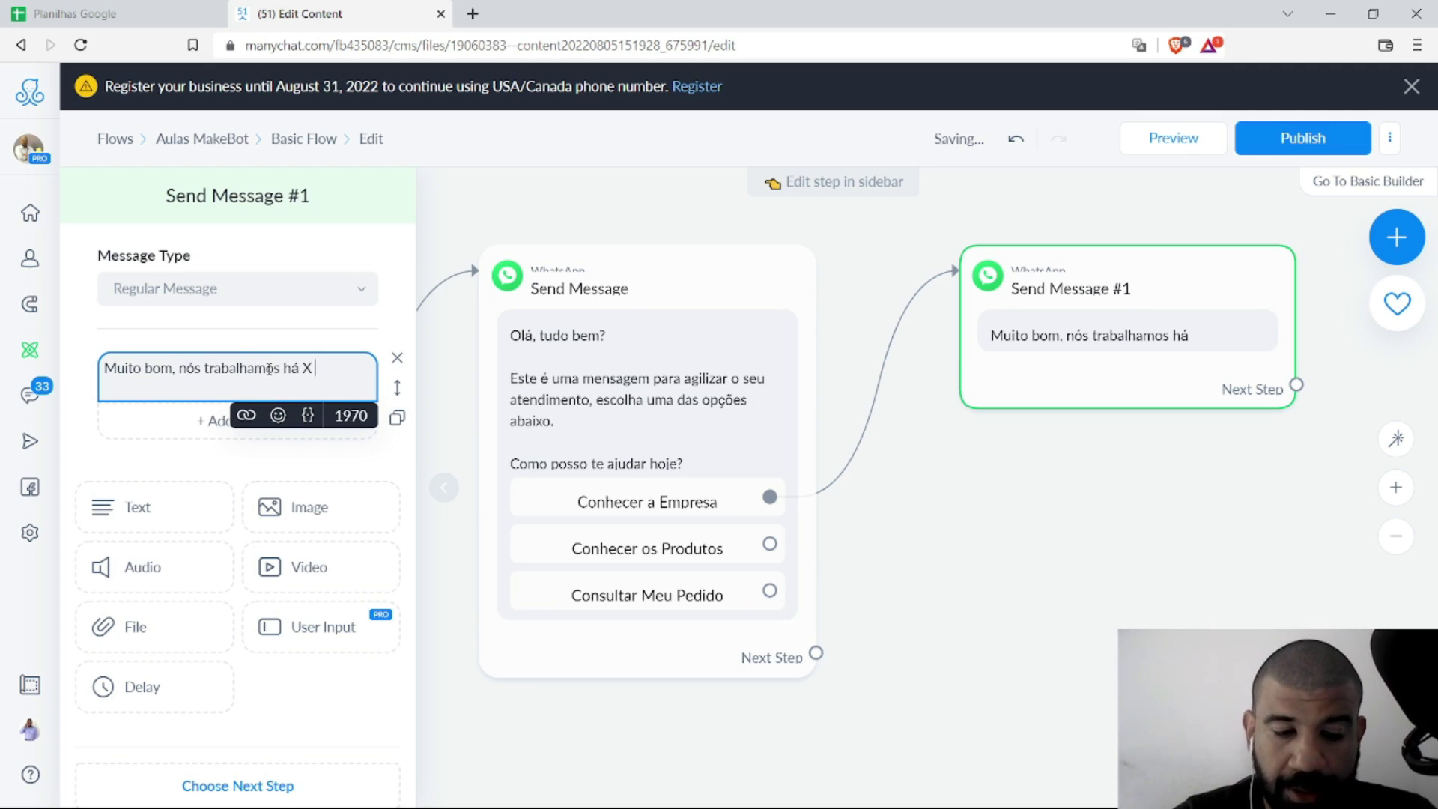
{"action": "type", "text": "anos com"}
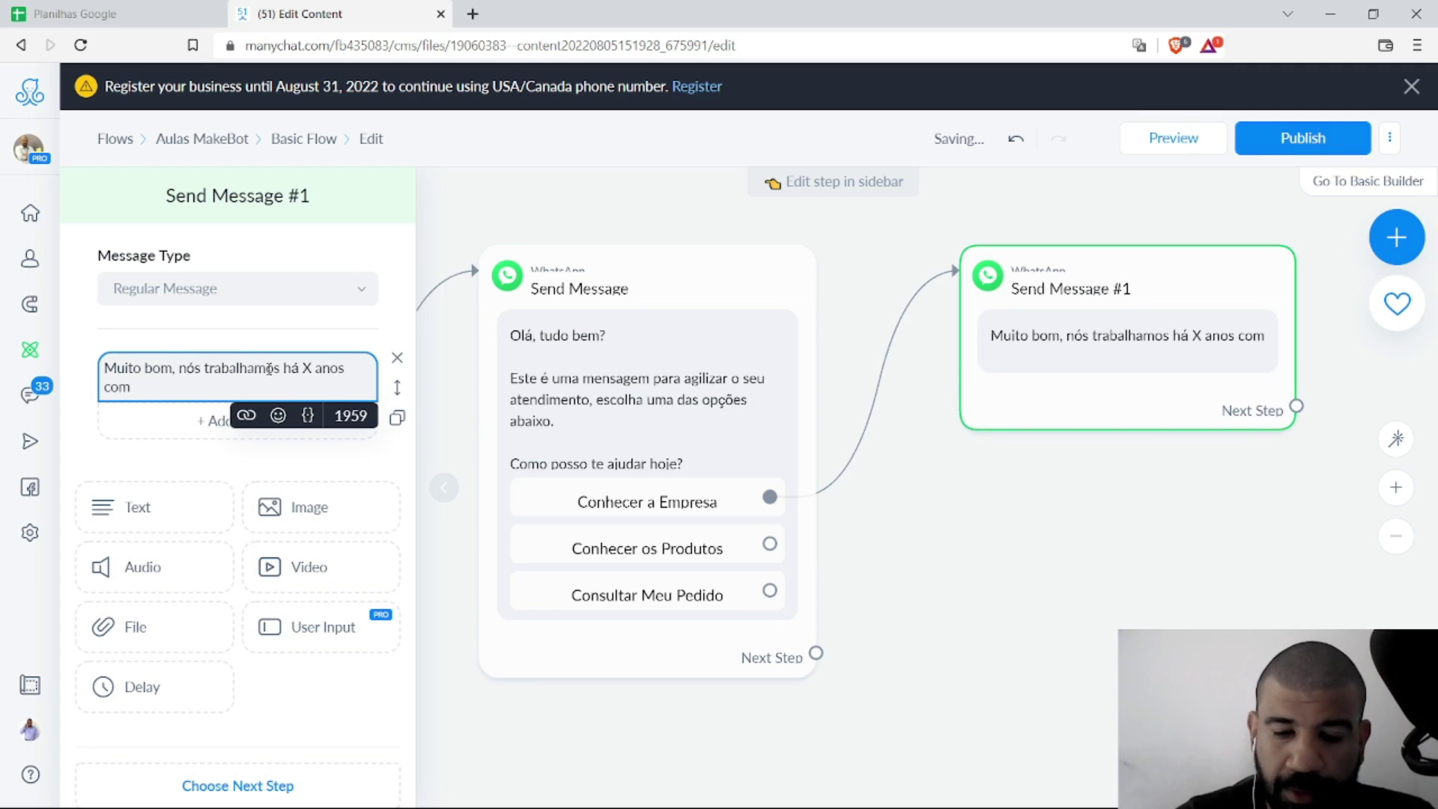
{"action": "type", "text": " ...."}
{"action": "key", "text": "Return"}
{"action": "key", "text": "Return"}
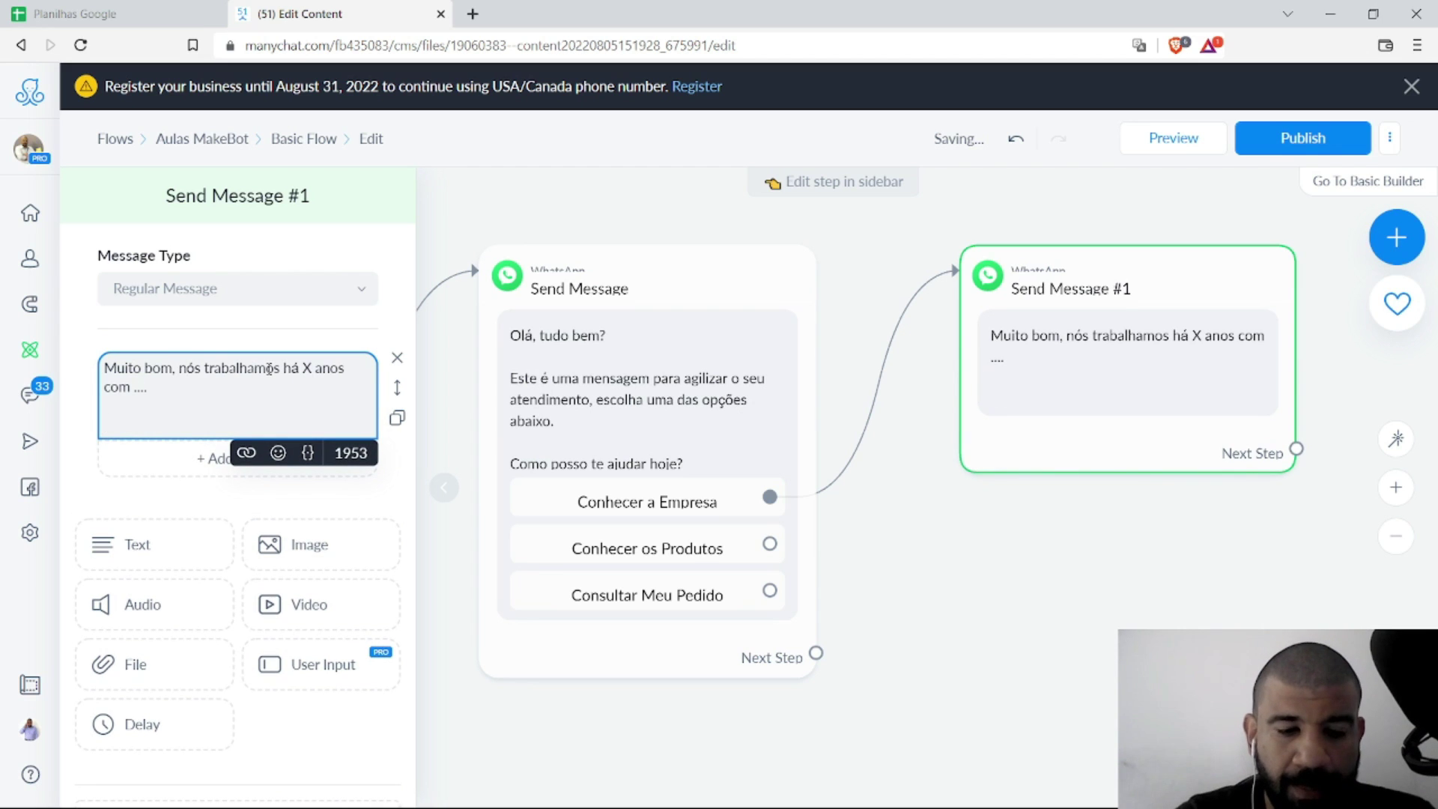
Step: Add the paragraph "Se precisar de mais detalhes acesse nosso site no link abaixo" to the company message, followed by a blank line
{"action": "type", "text": "Se qu"}
{"action": "key", "text": "BackSpace"}
{"action": "key", "text": "BackSpace"}
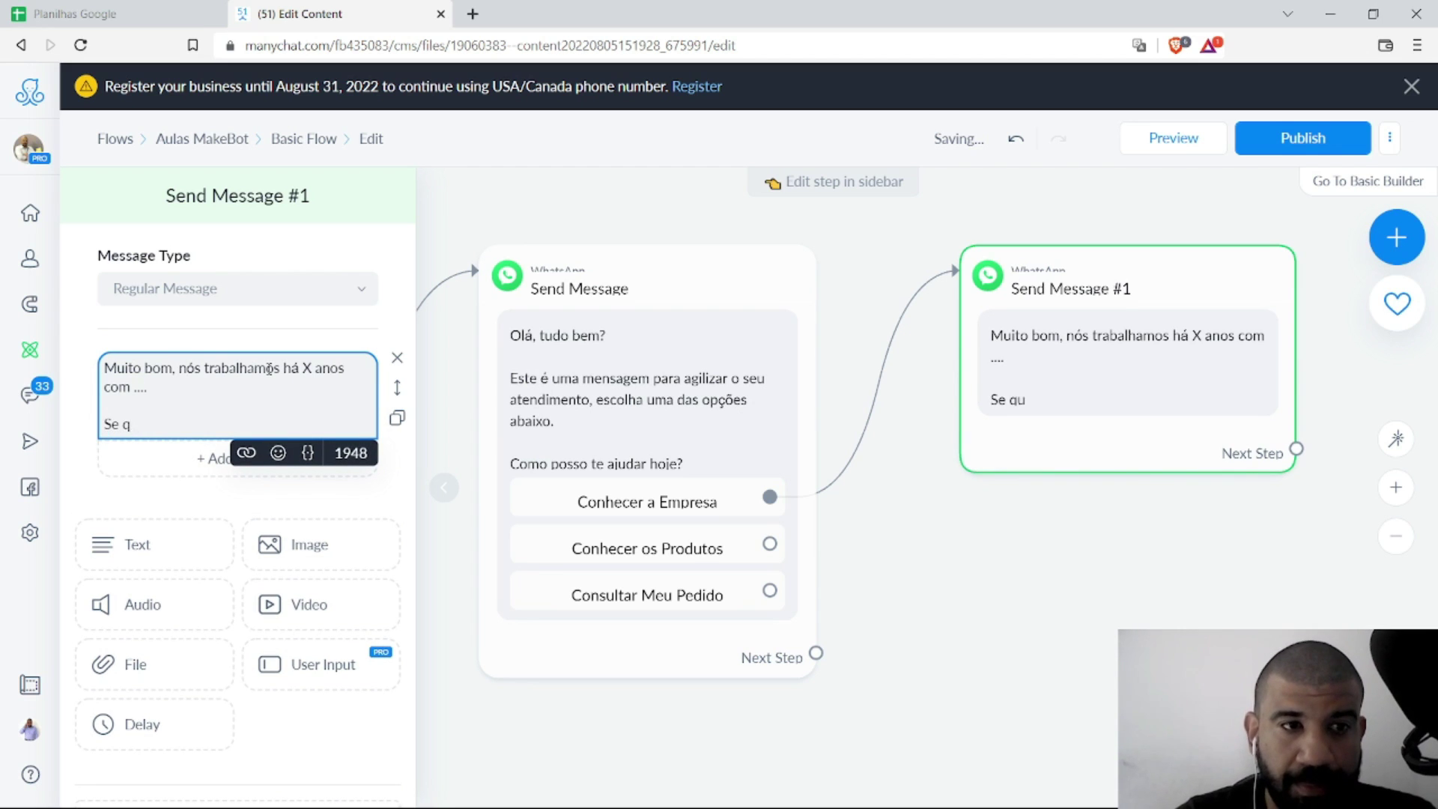
{"action": "type", "text": "precisar de "}
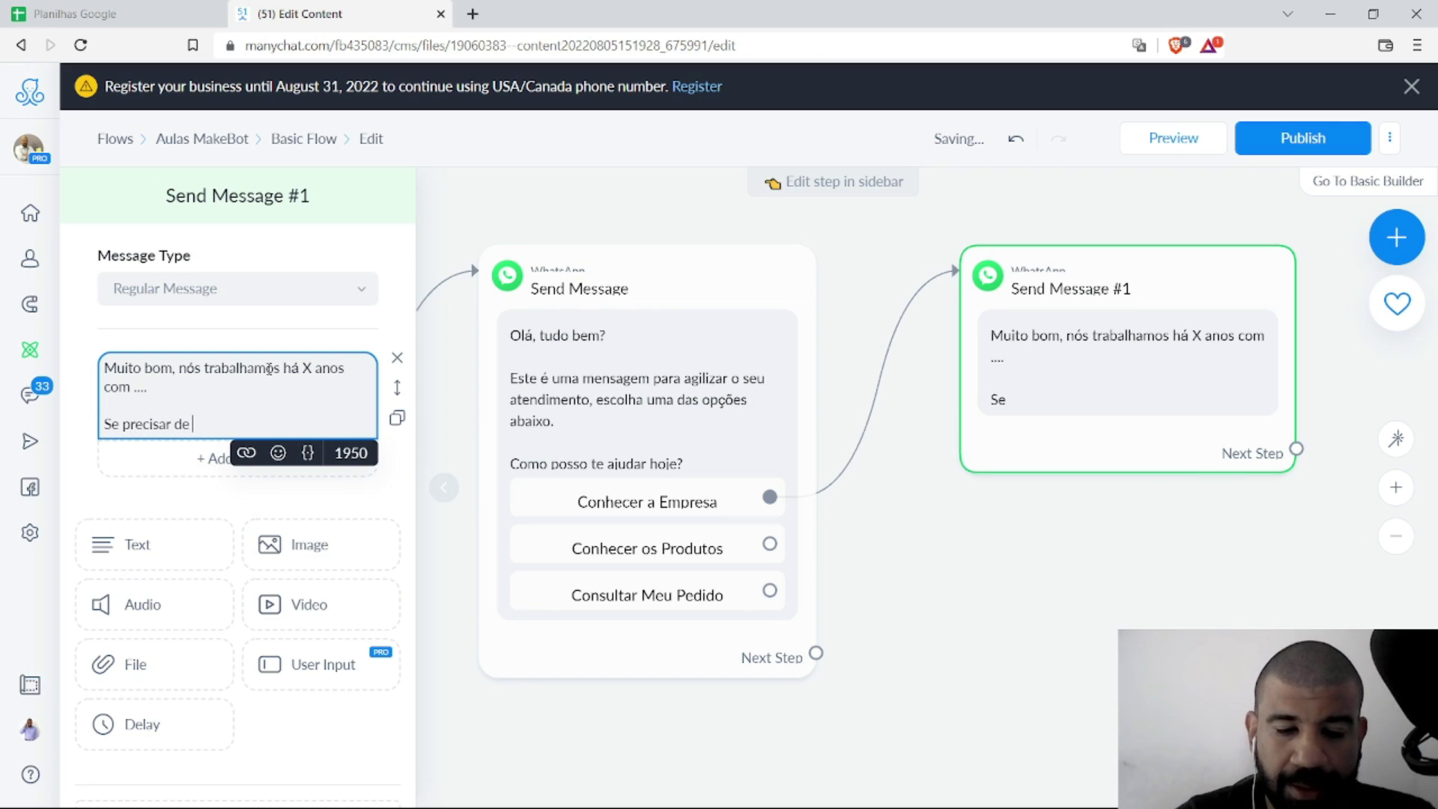
{"action": "type", "text": "mais deta"}
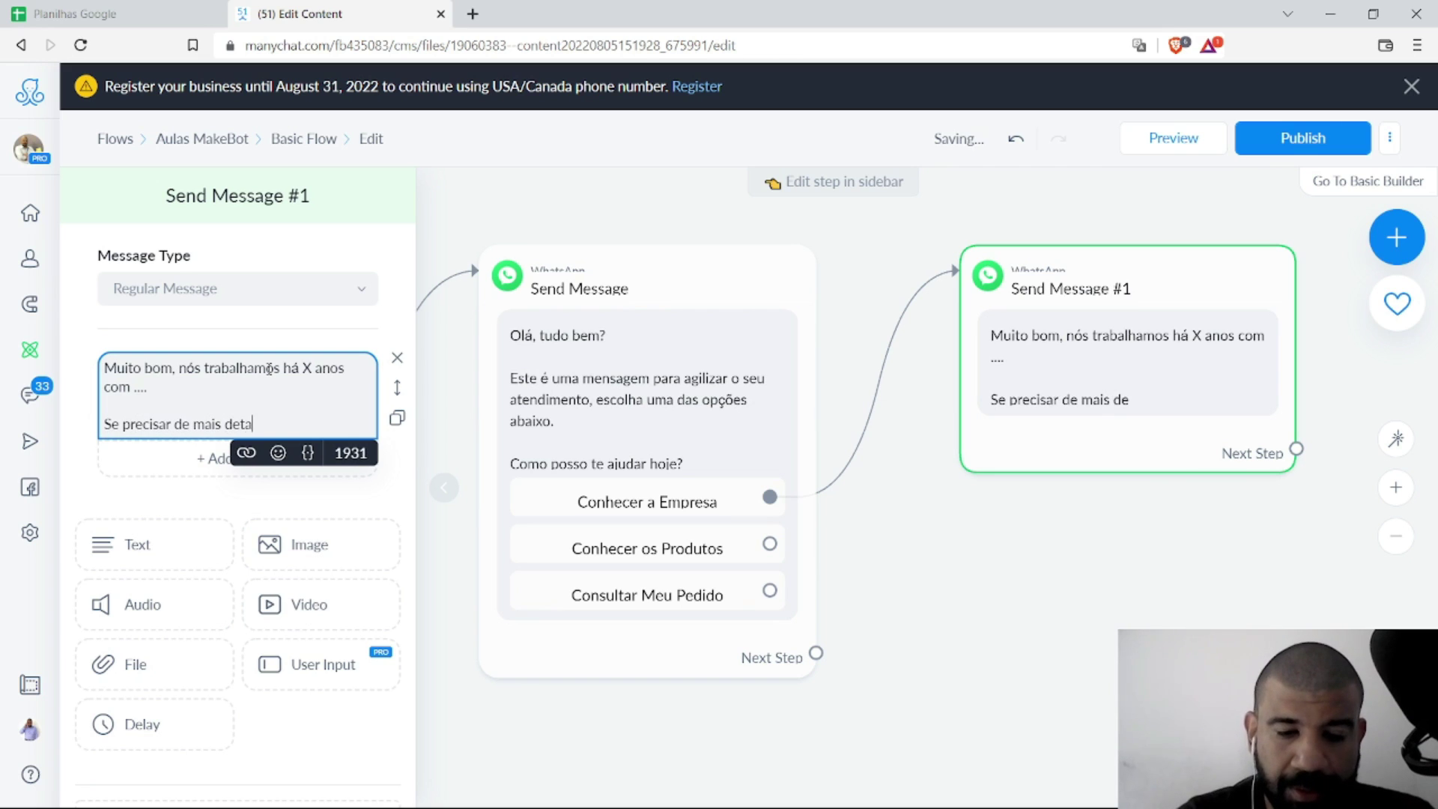
{"action": "type", "text": "lhes ac"}
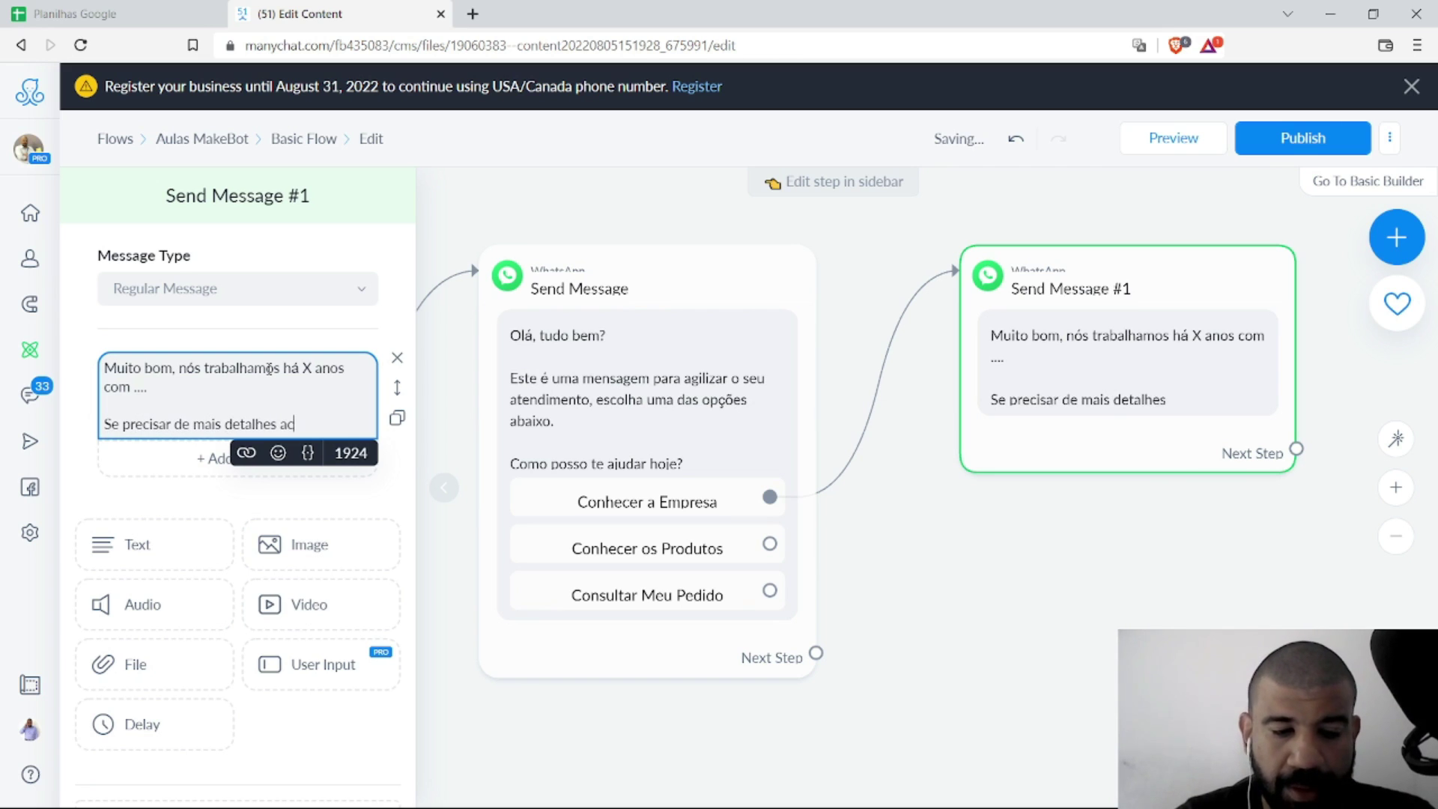
{"action": "type", "text": "esse nosso "}
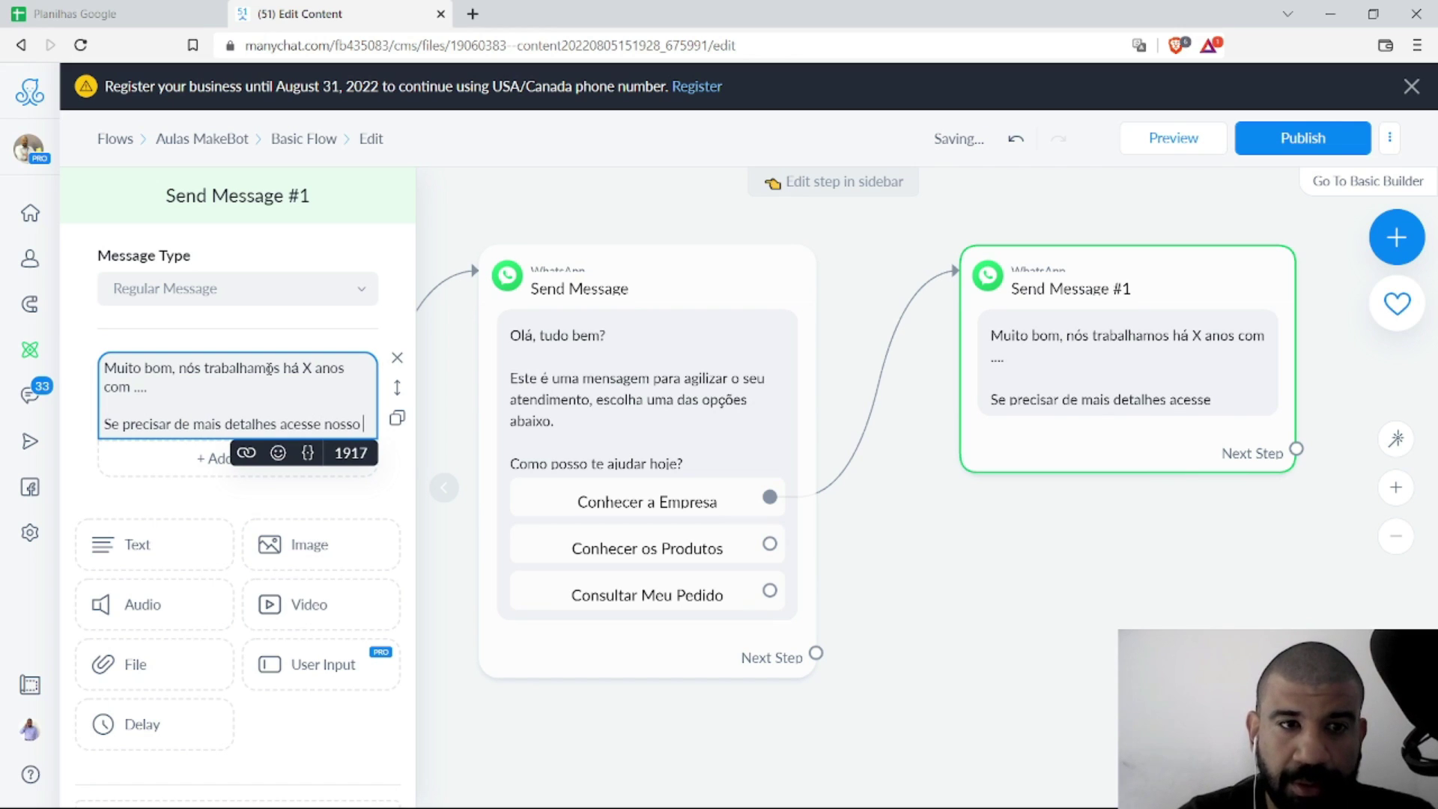
{"action": "type", "text": "site n"}
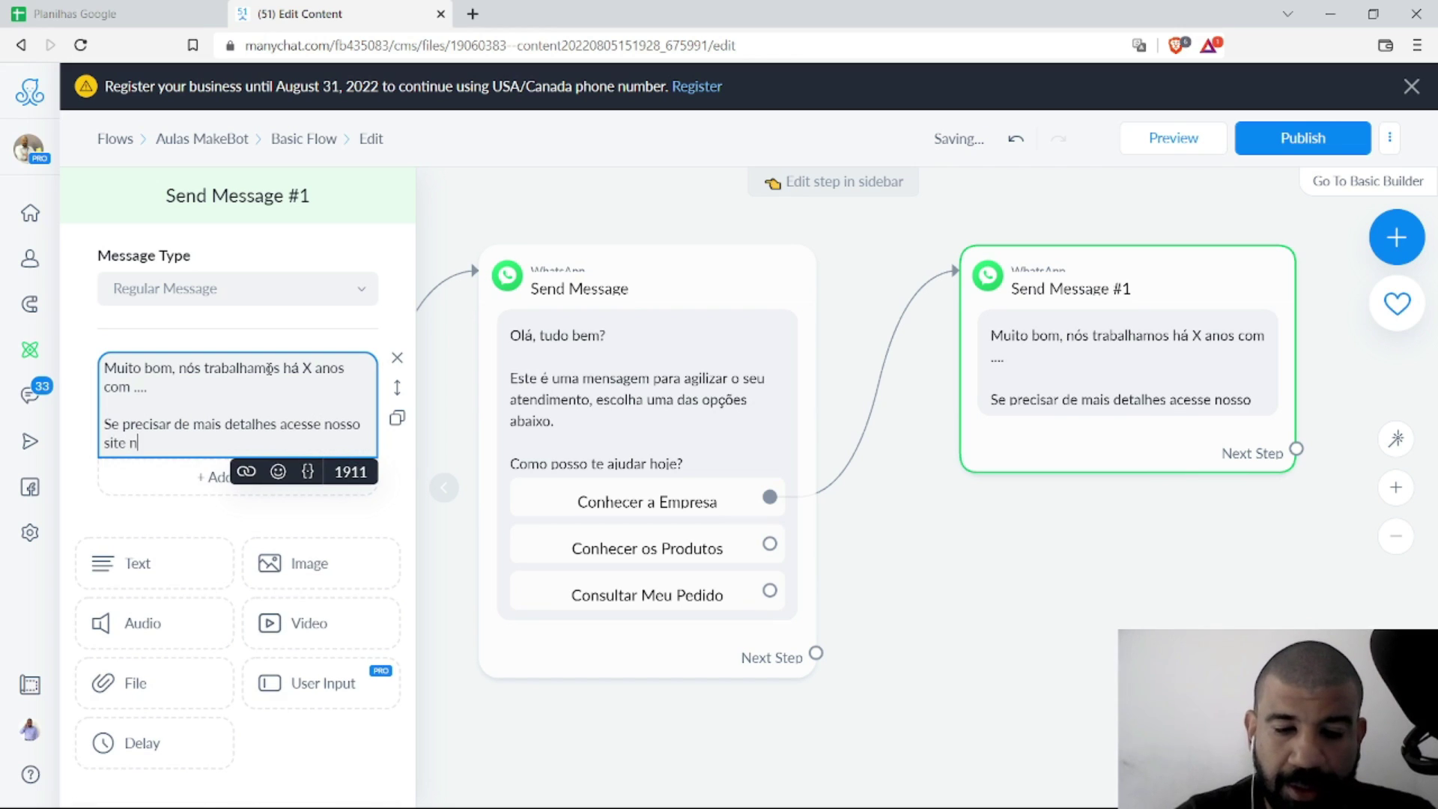
{"action": "type", "text": "o link abaixo"}
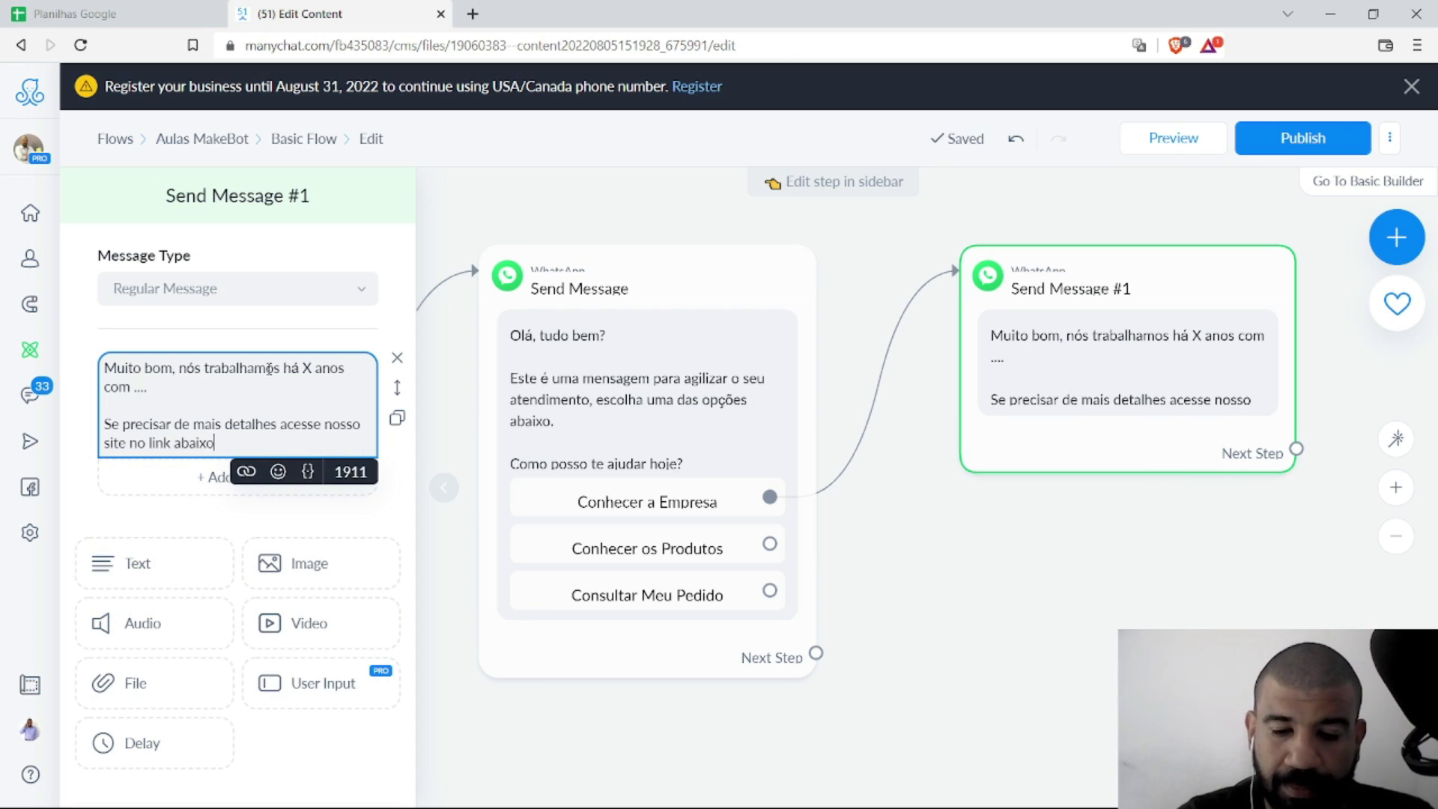
{"action": "key", "text": "Return"}
{"action": "key", "text": "Return"}
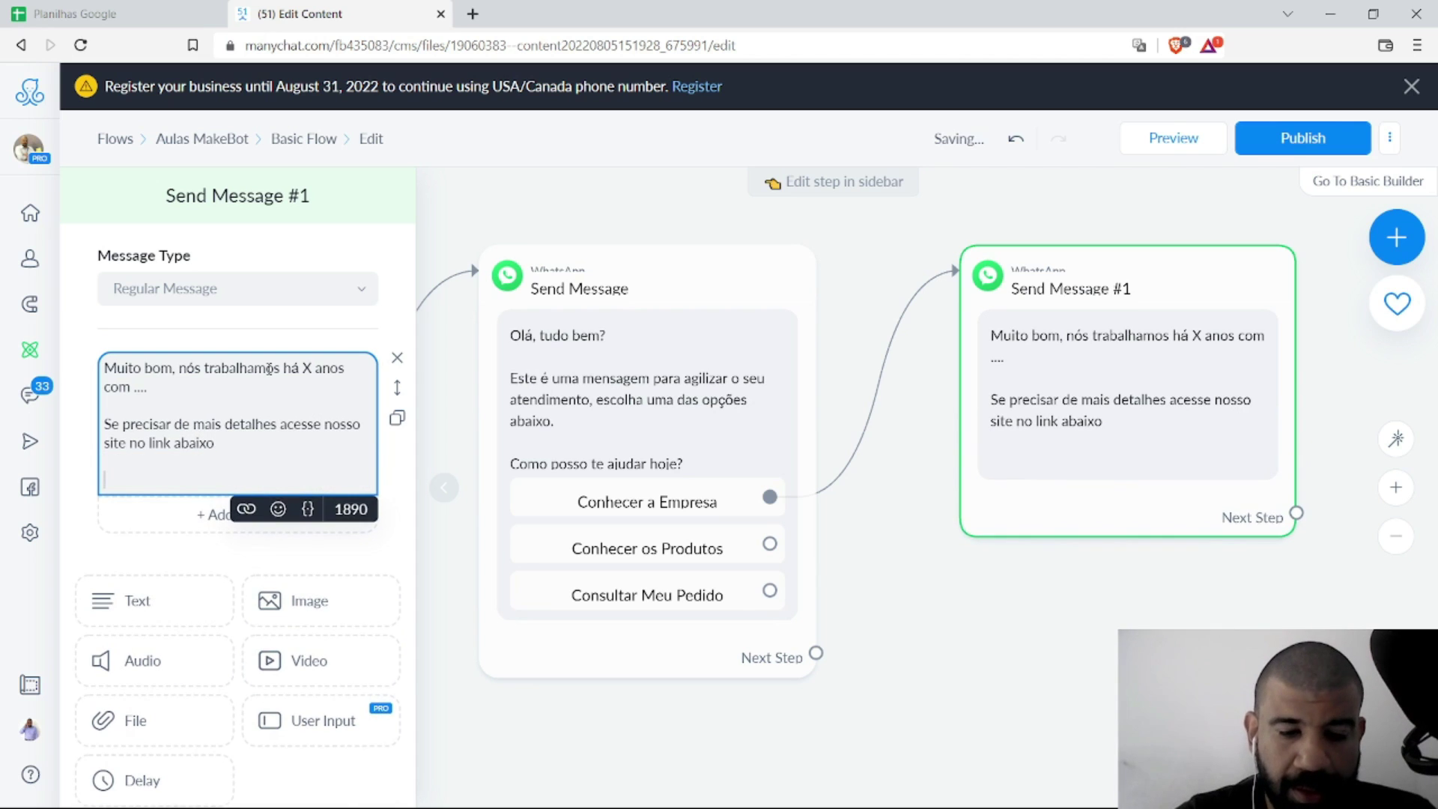
{"action": "type", "text": "https"}
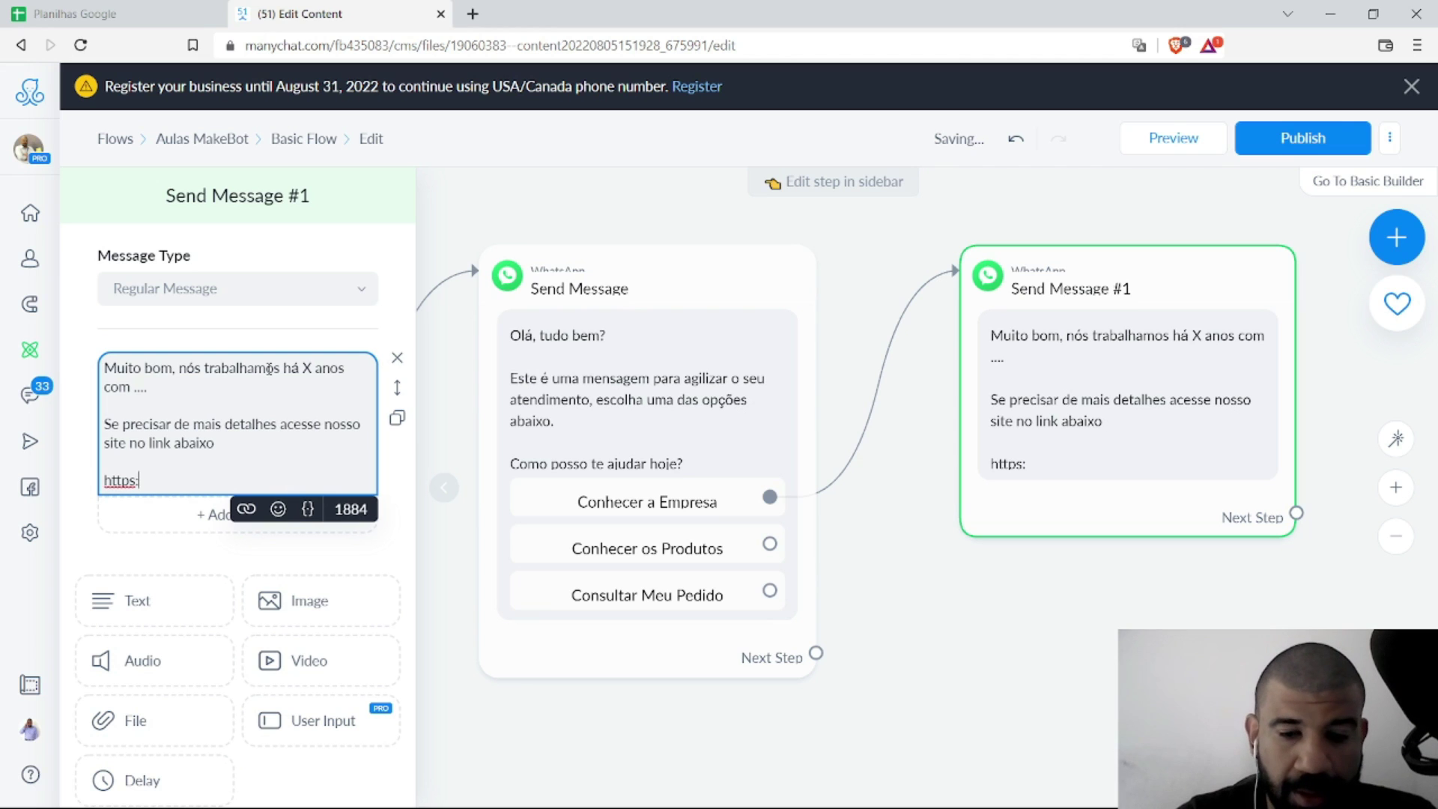
{"action": "type", "text": "://s"}
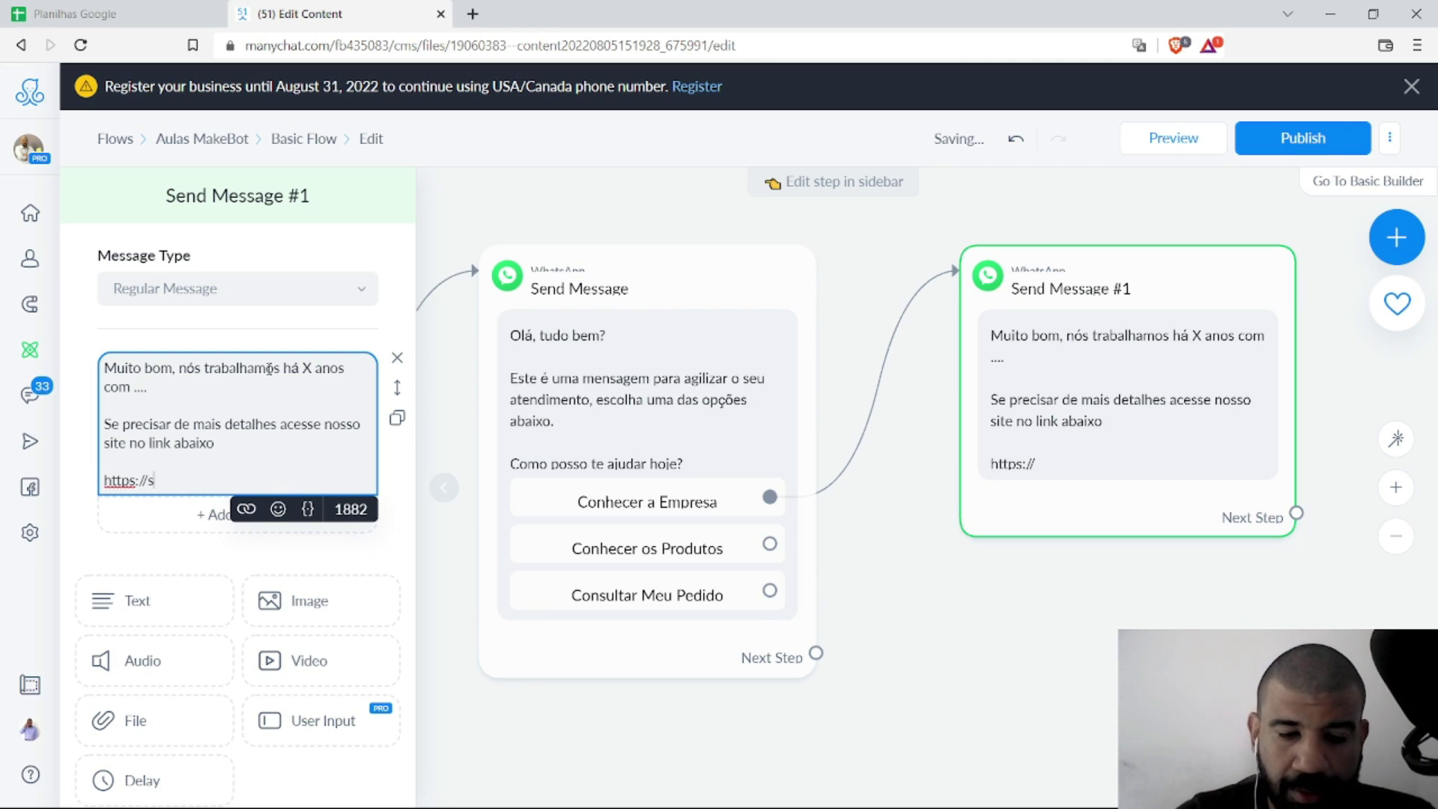
{"action": "type", "text": "eu"}
{"action": "type", "text": "e."}
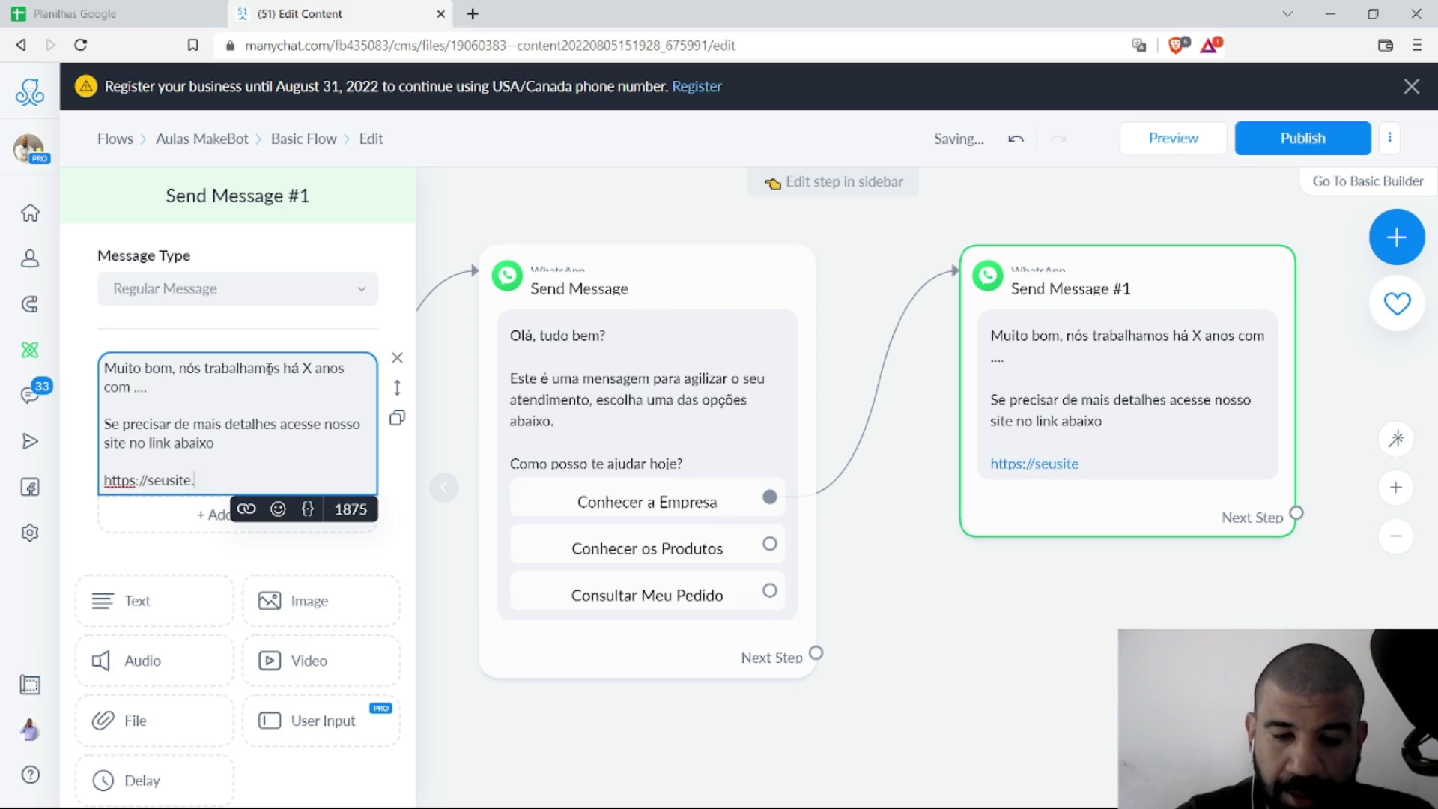
{"action": "key", "text": "shift+Home"}
{"action": "type", "text": "https://mc.ht/s/XXXXXX"}
{"action": "key", "text": "Return"}
{"action": "key", "text": "Return"}
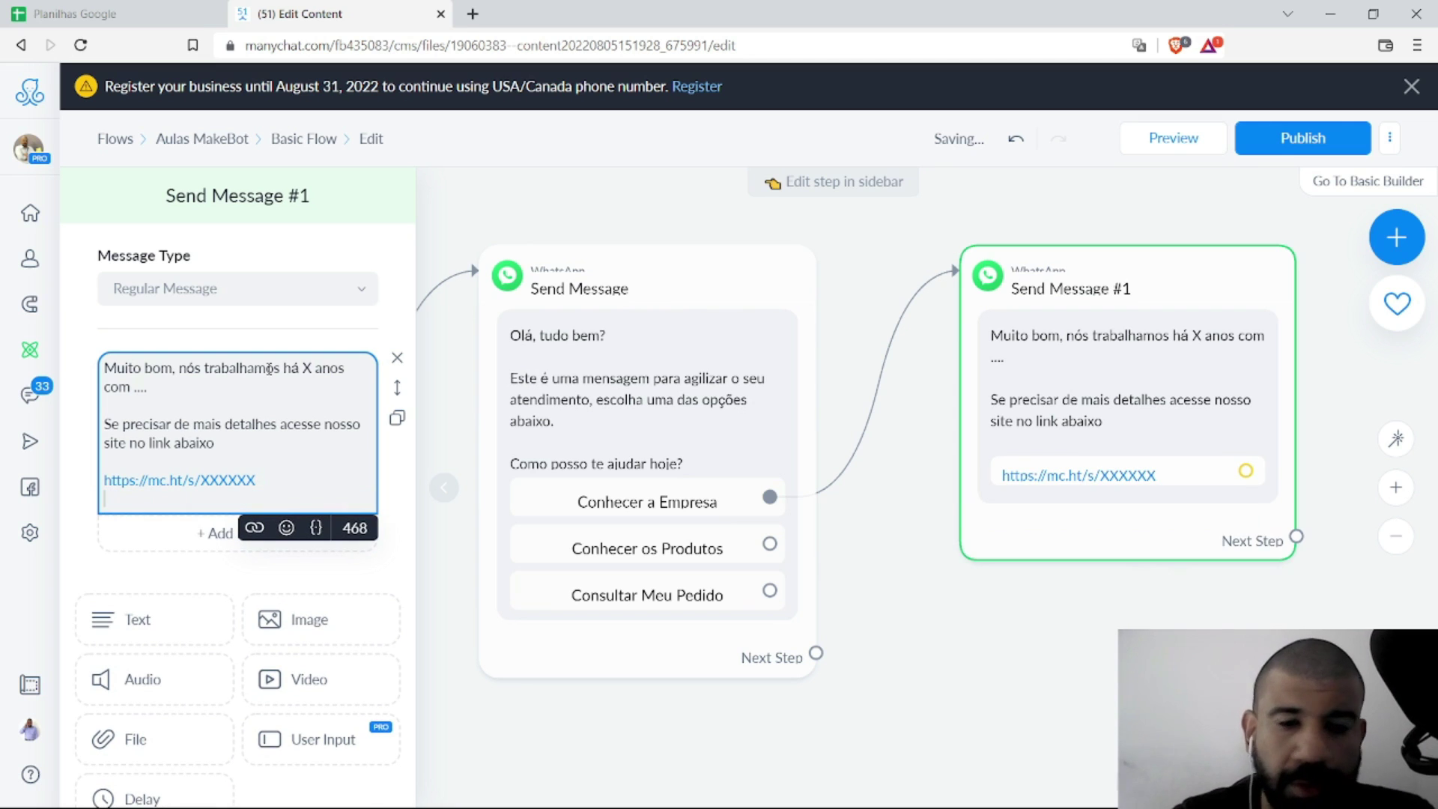
{"action": "left_click", "coordinate": [404, 450]}
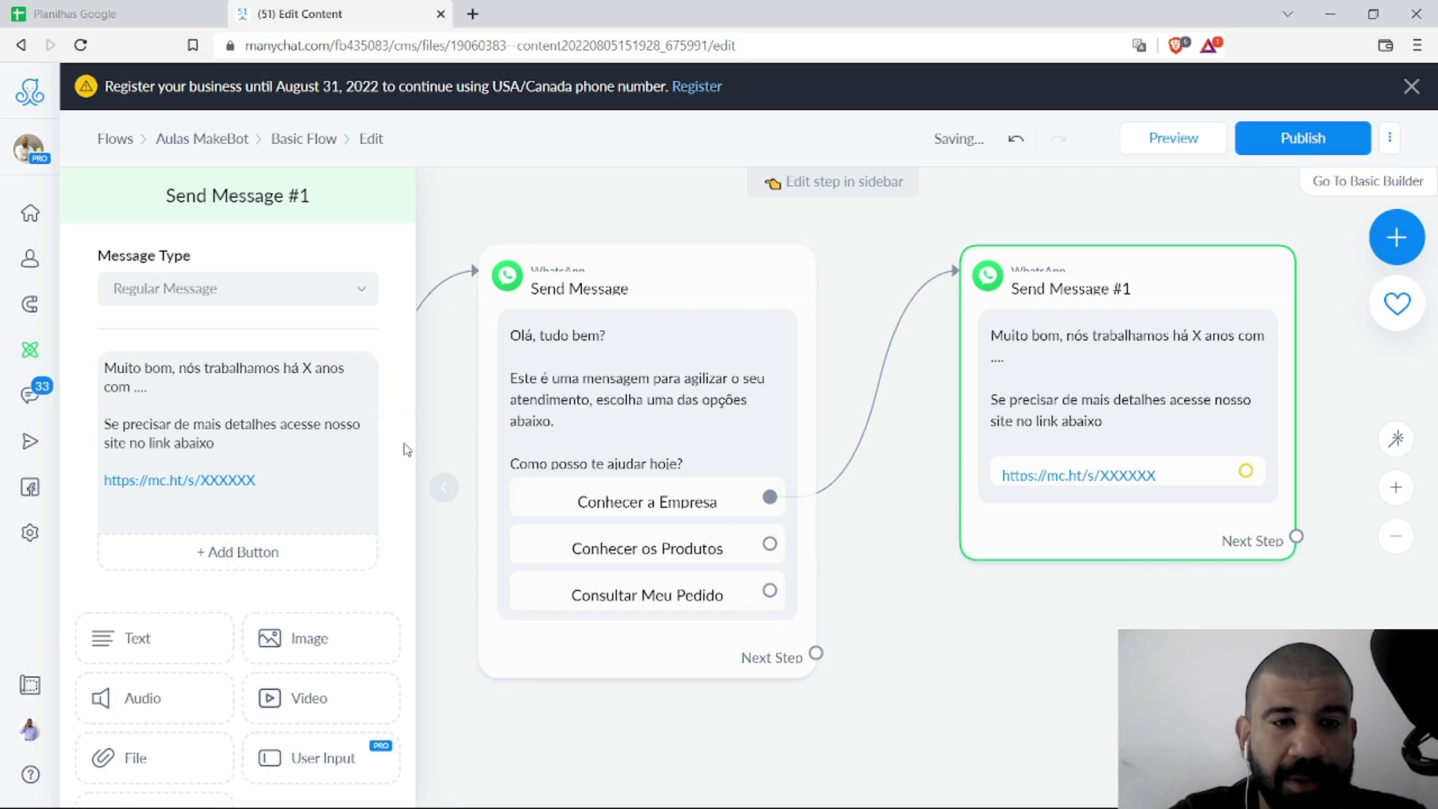
Step: Move the company message up and link the "Conhecer os Produtos" button to a new WhatsApp message placed below it
{"action": "left_click_drag", "start_coordinate": [1210, 289], "coordinate": [1183, 223]}
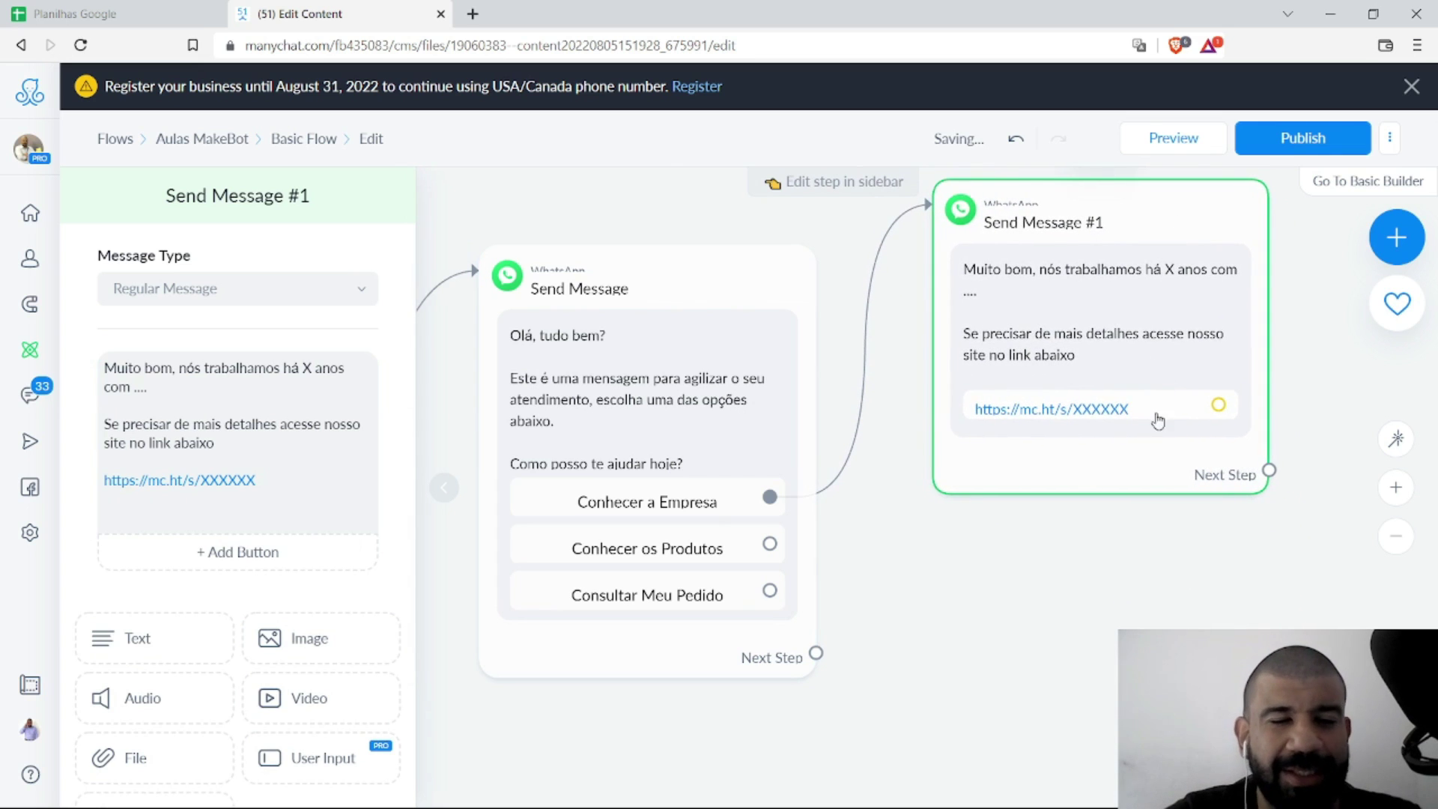
{"action": "left_click_drag", "start_coordinate": [770, 543], "coordinate": [1049, 526]}
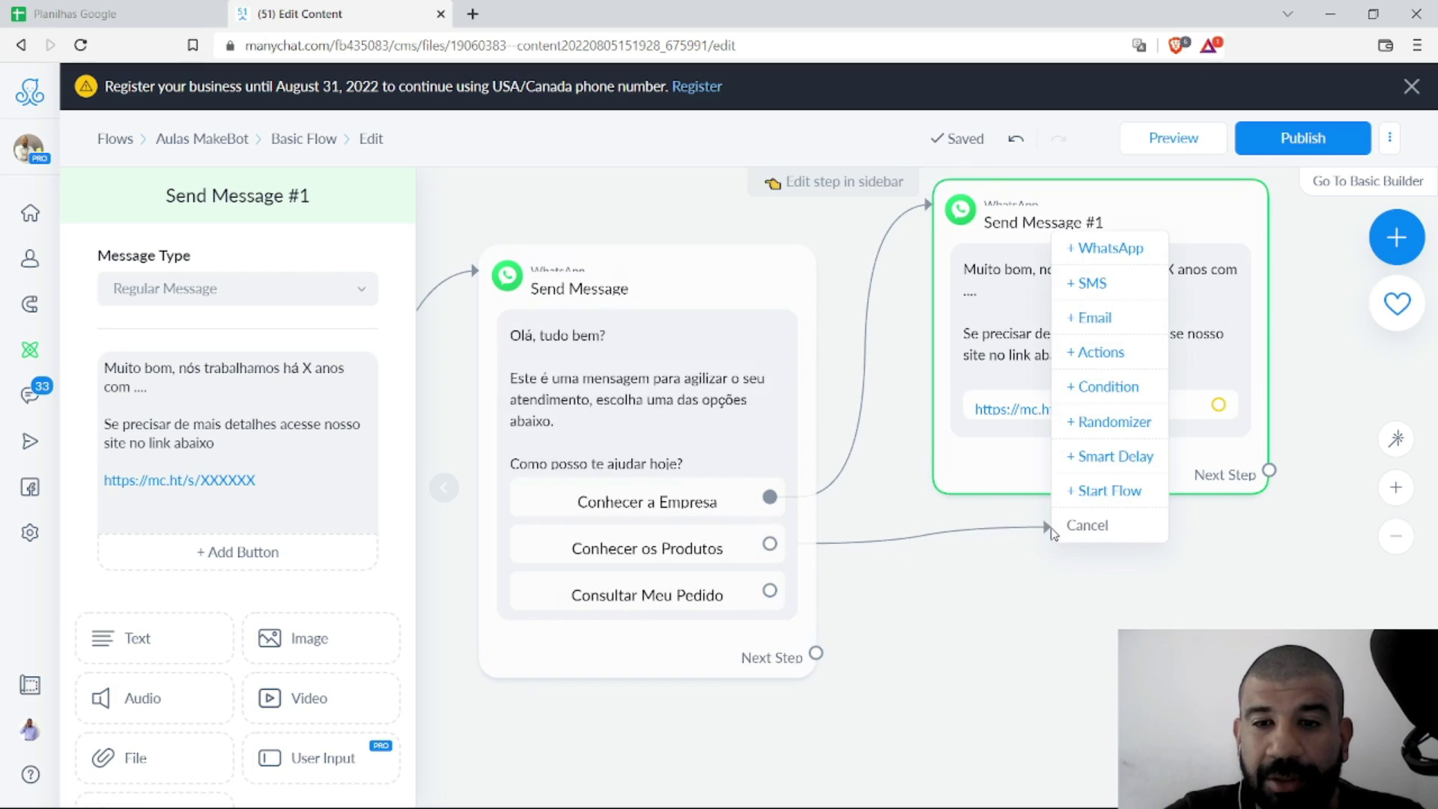
{"action": "left_click", "coordinate": [1127, 249]}
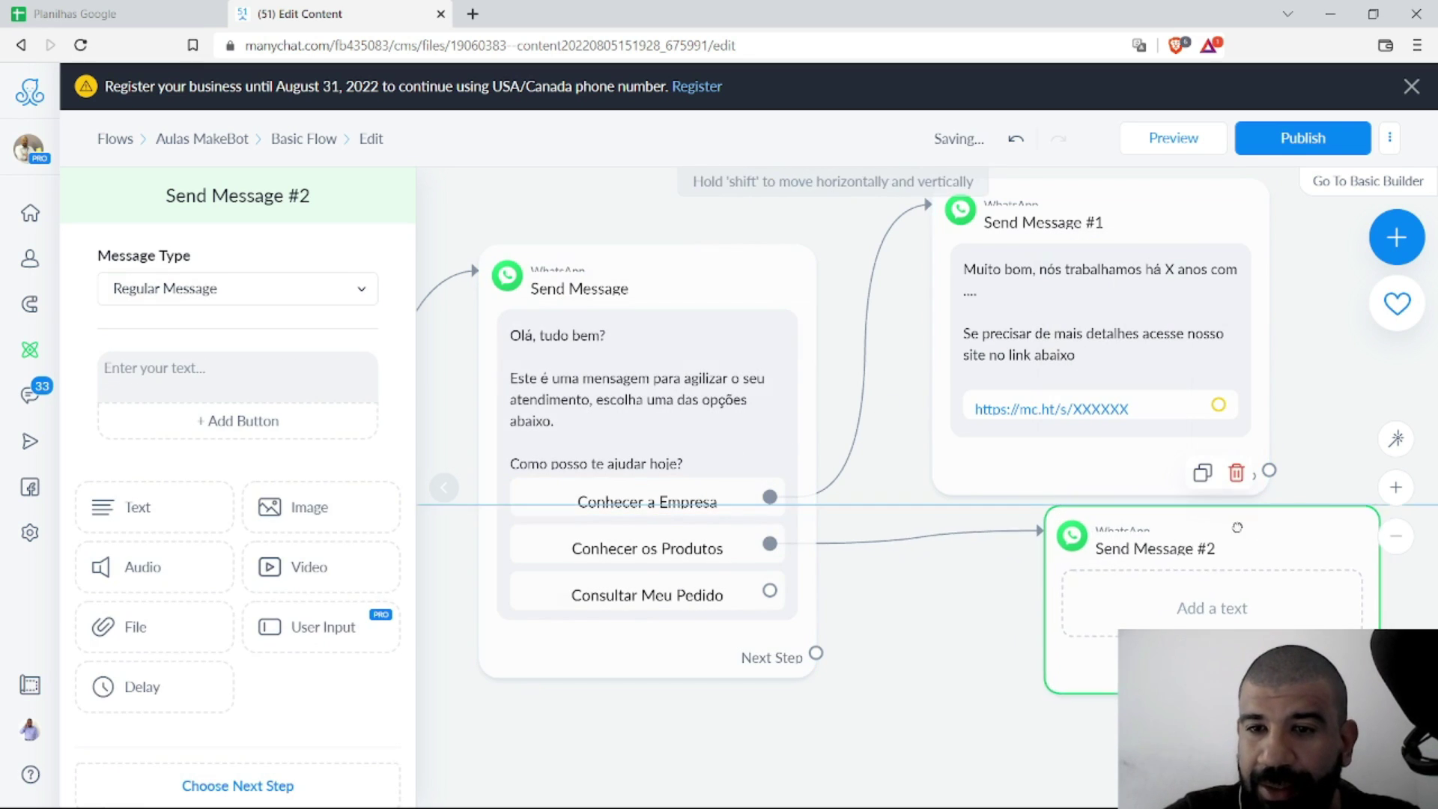
{"action": "left_click_drag", "start_coordinate": [1244, 527], "coordinate": [1210, 551]}
Step: Write the products message as "Excelente!" and, after a blank line, "Temos uma linha de produtos..."
{"action": "left_click", "coordinate": [227, 373]}
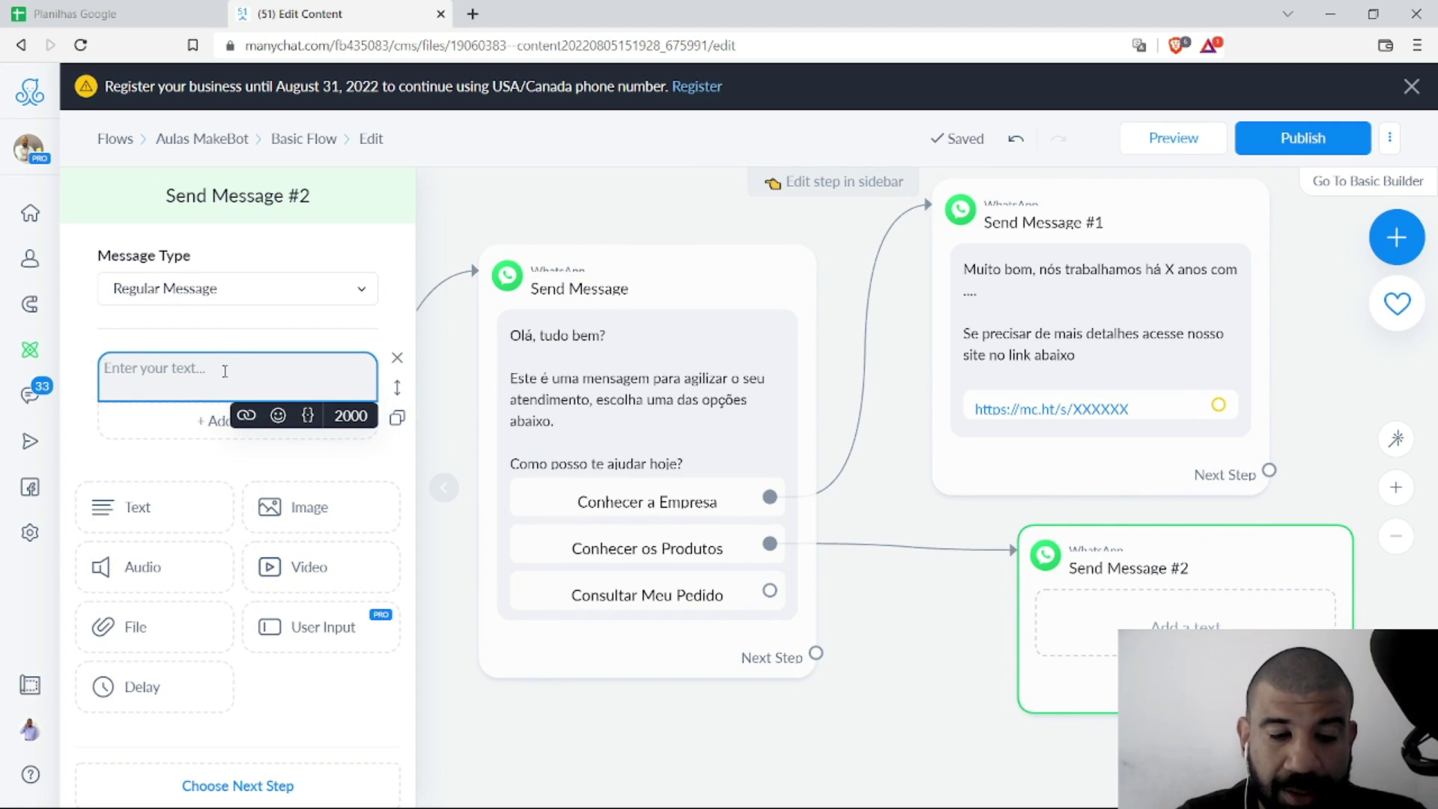
{"action": "type", "text": "Excelente!"}
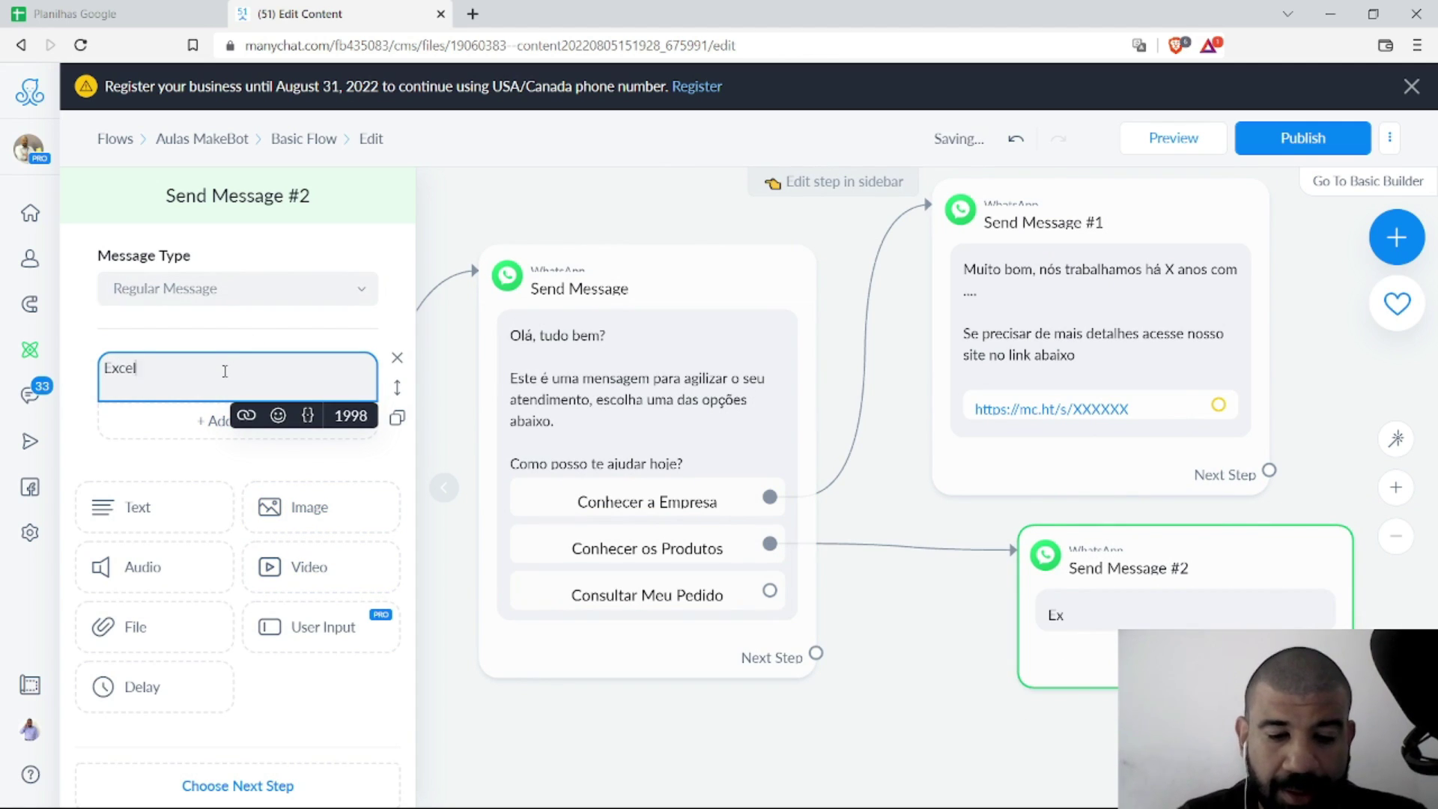
{"action": "key", "text": "Return"}
{"action": "key", "text": "Return"}
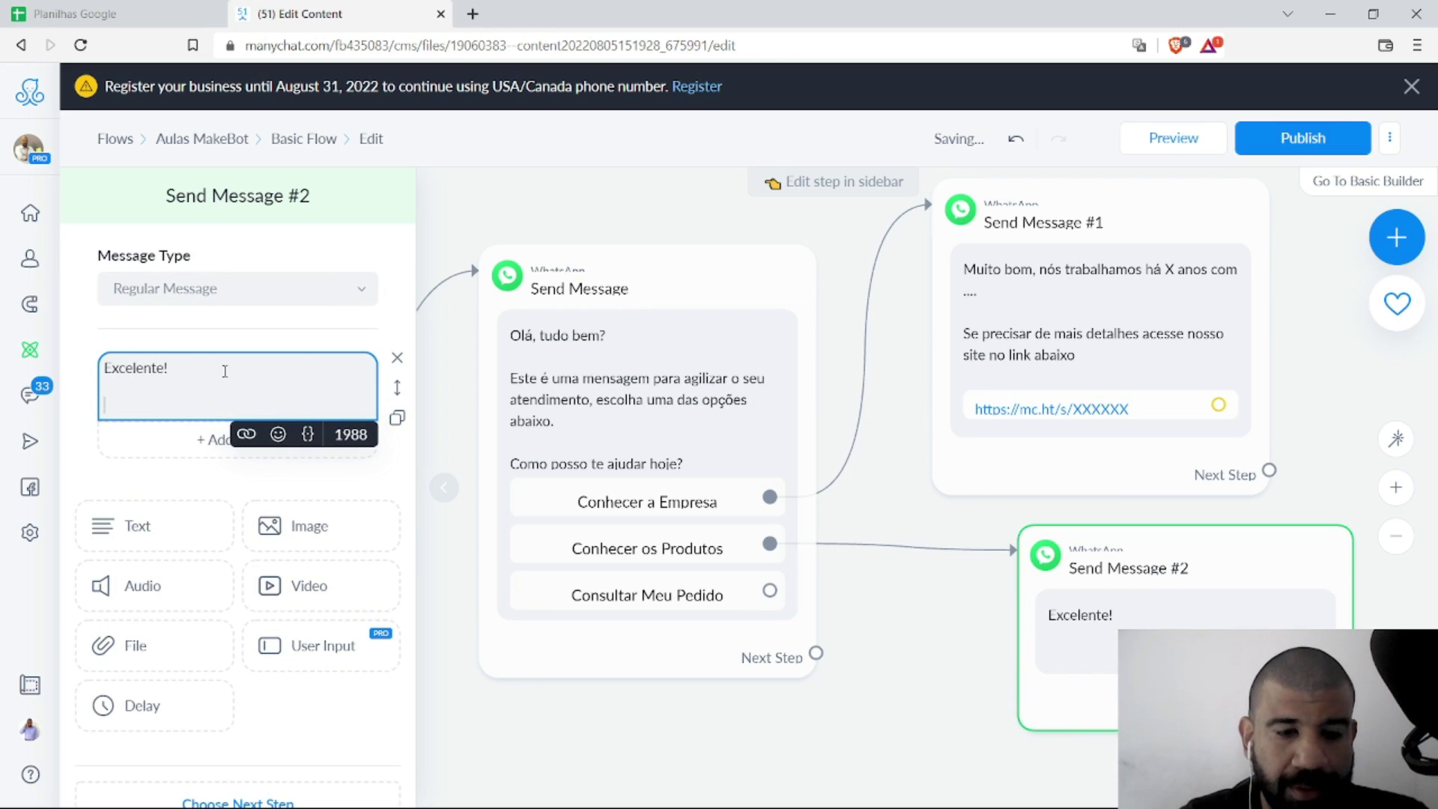
{"action": "type", "text": "Temos uma lin"}
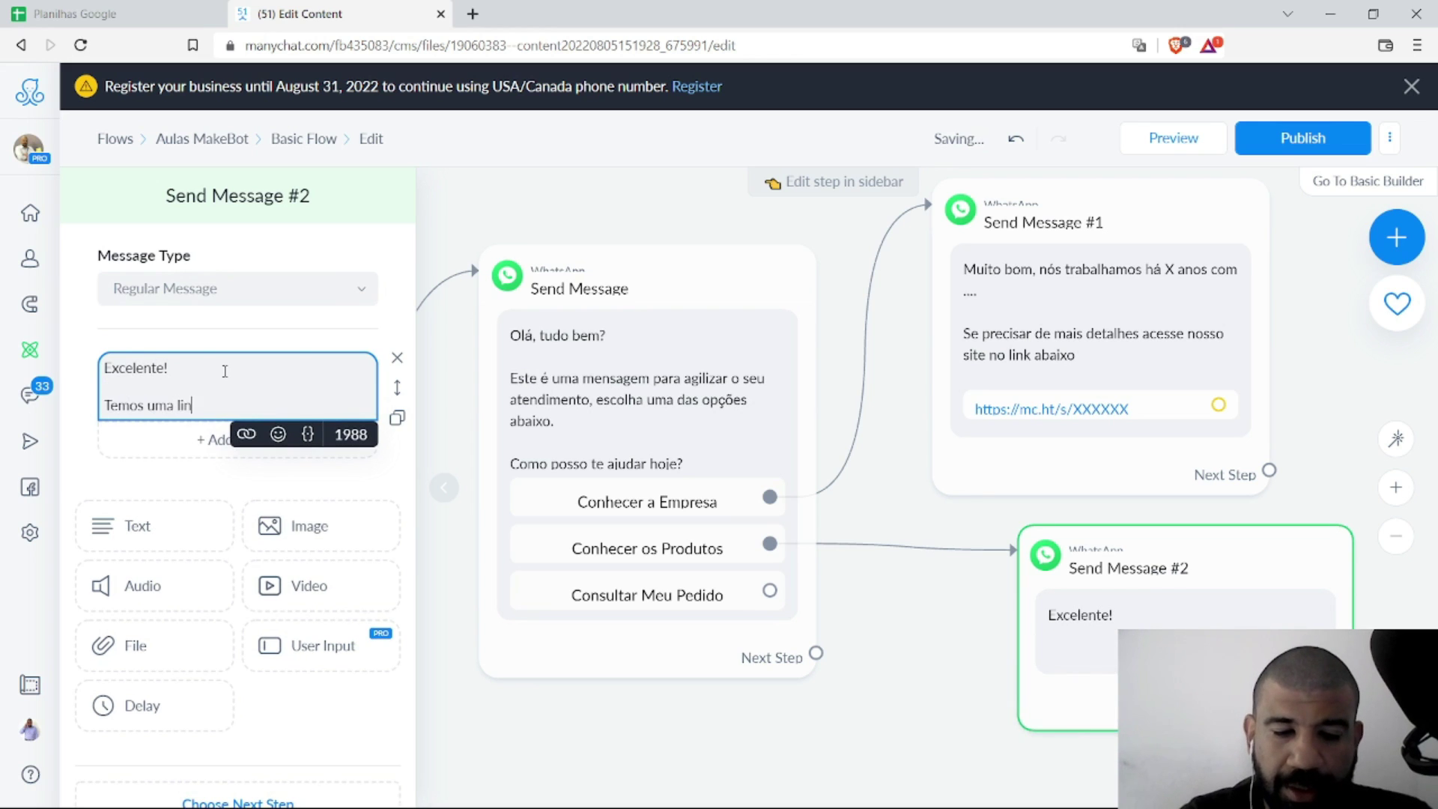
{"action": "type", "text": "ha de produto"}
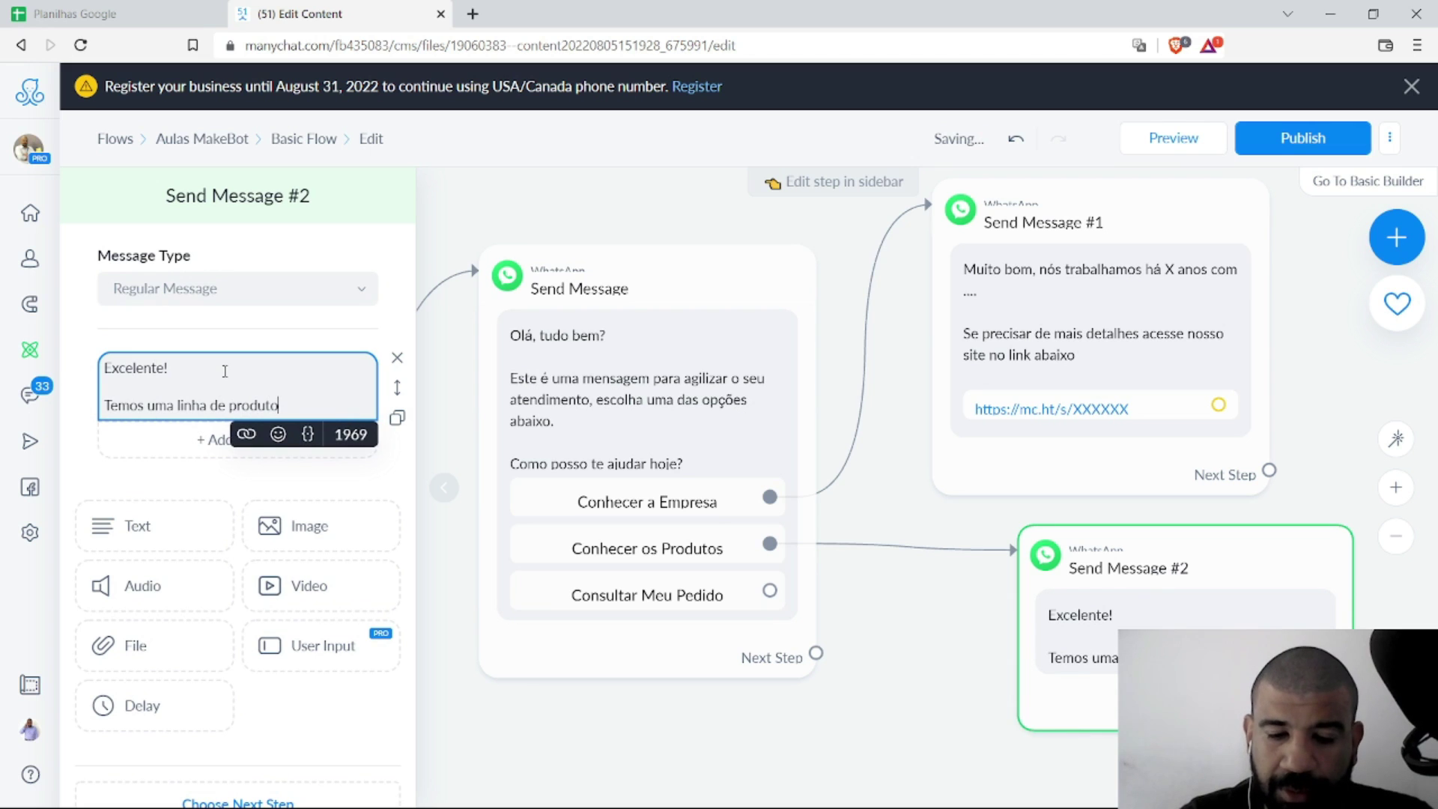
{"action": "type", "text": "s..."}
{"action": "key", "text": "Return"}
{"action": "key", "text": "Return"}
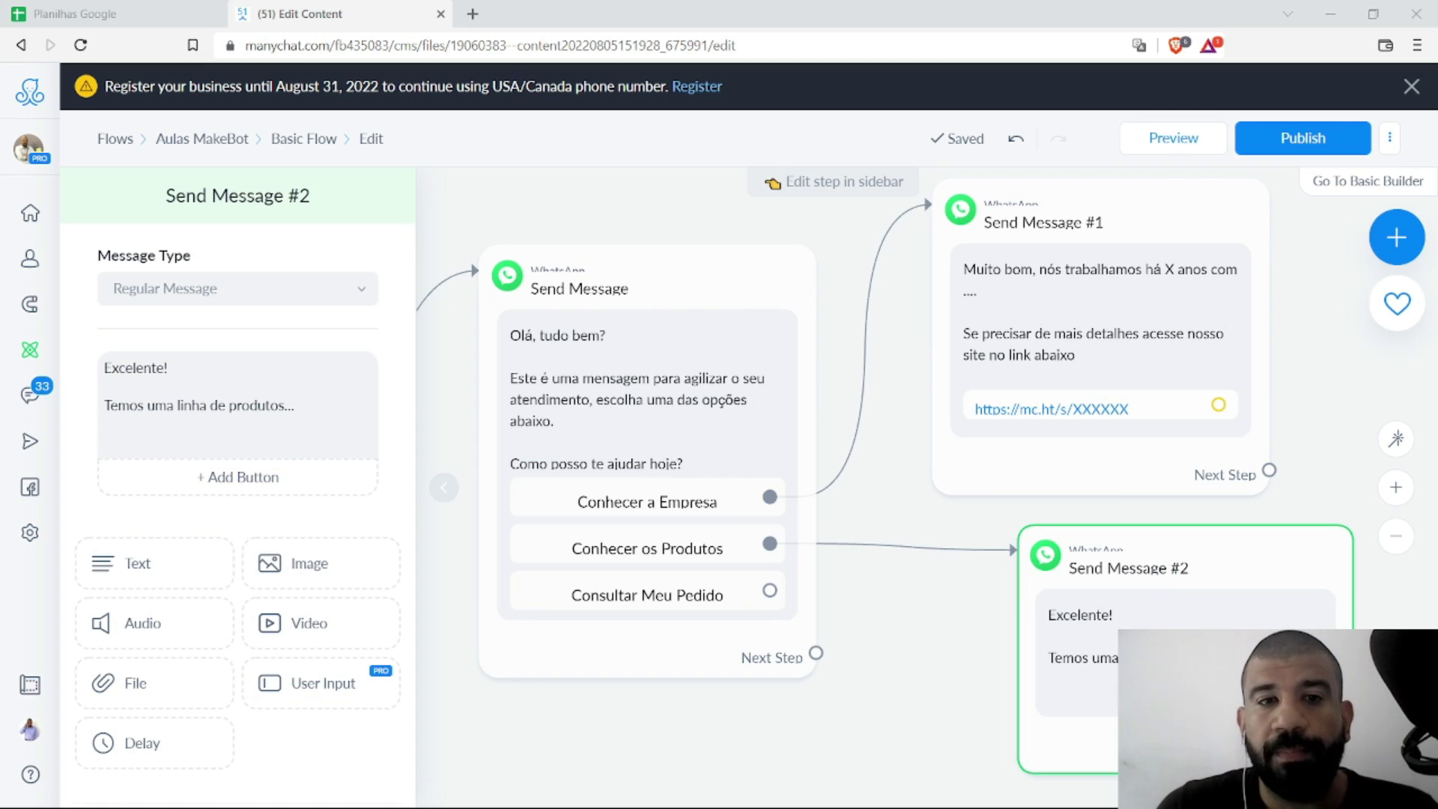
Step: Add two buttons titled "Produto 1" and "Produto 2" to the products message
{"action": "left_click", "coordinate": [238, 477]}
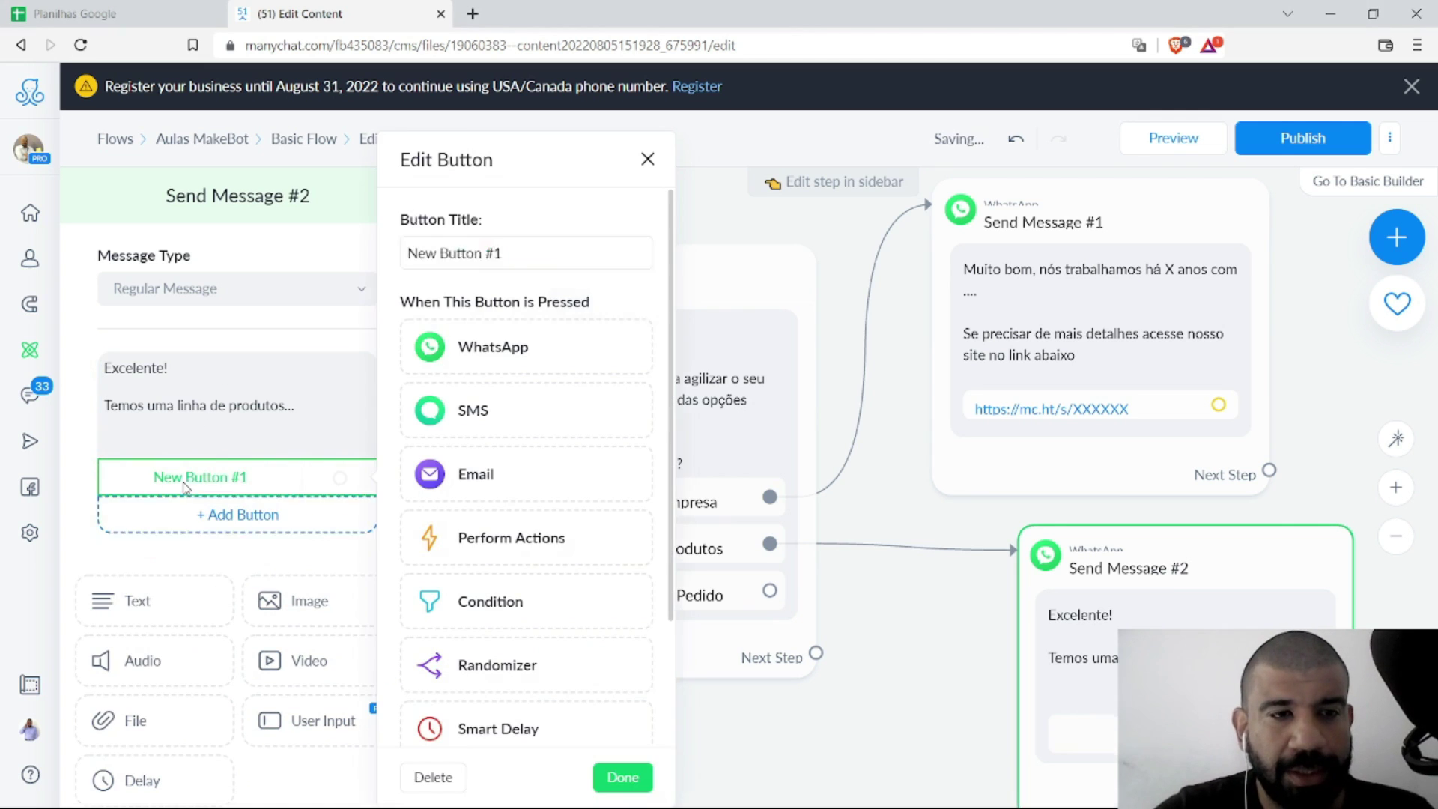
{"action": "type", "text": "Produto 1"}
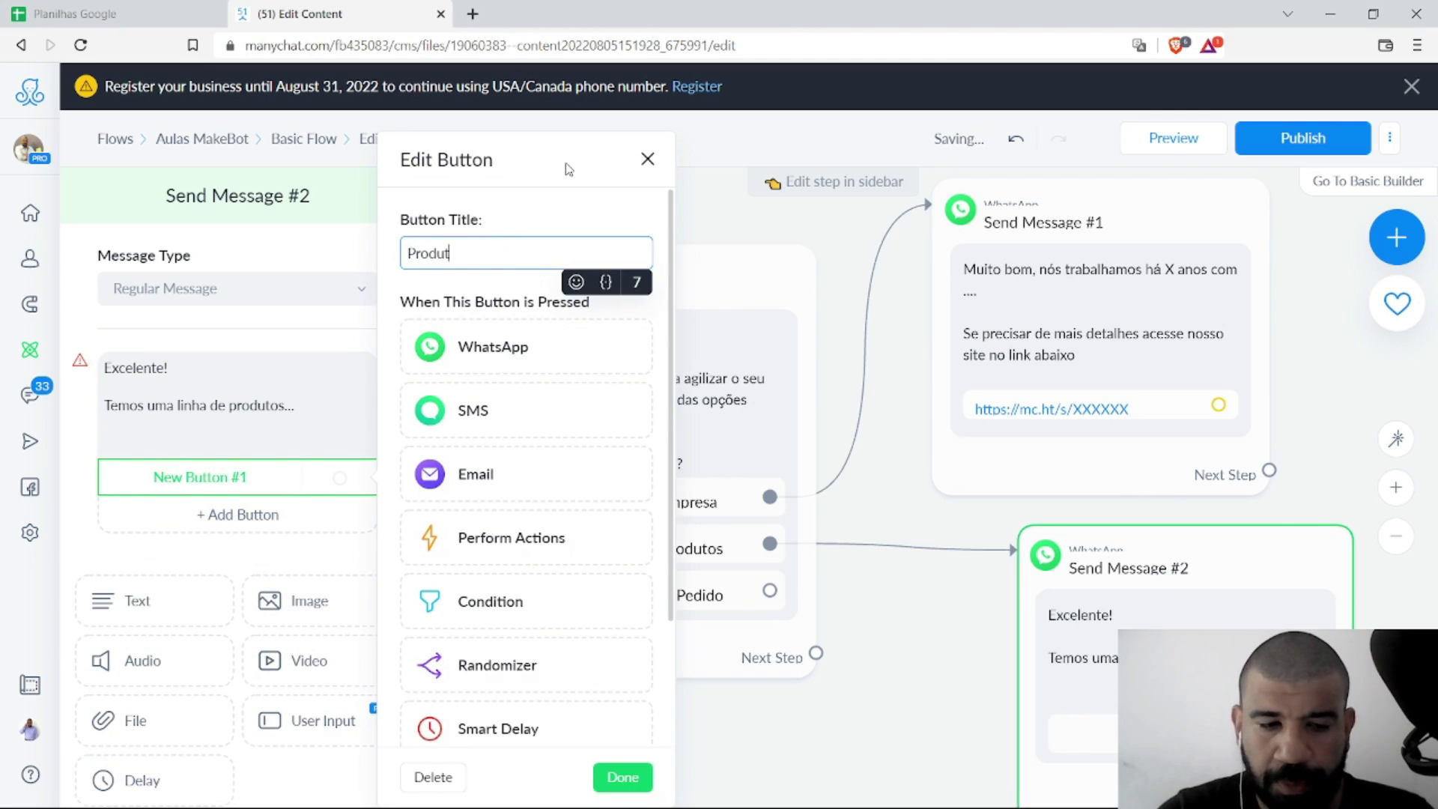
{"action": "left_click", "coordinate": [278, 512]}
{"action": "left_click", "coordinate": [293, 515]}
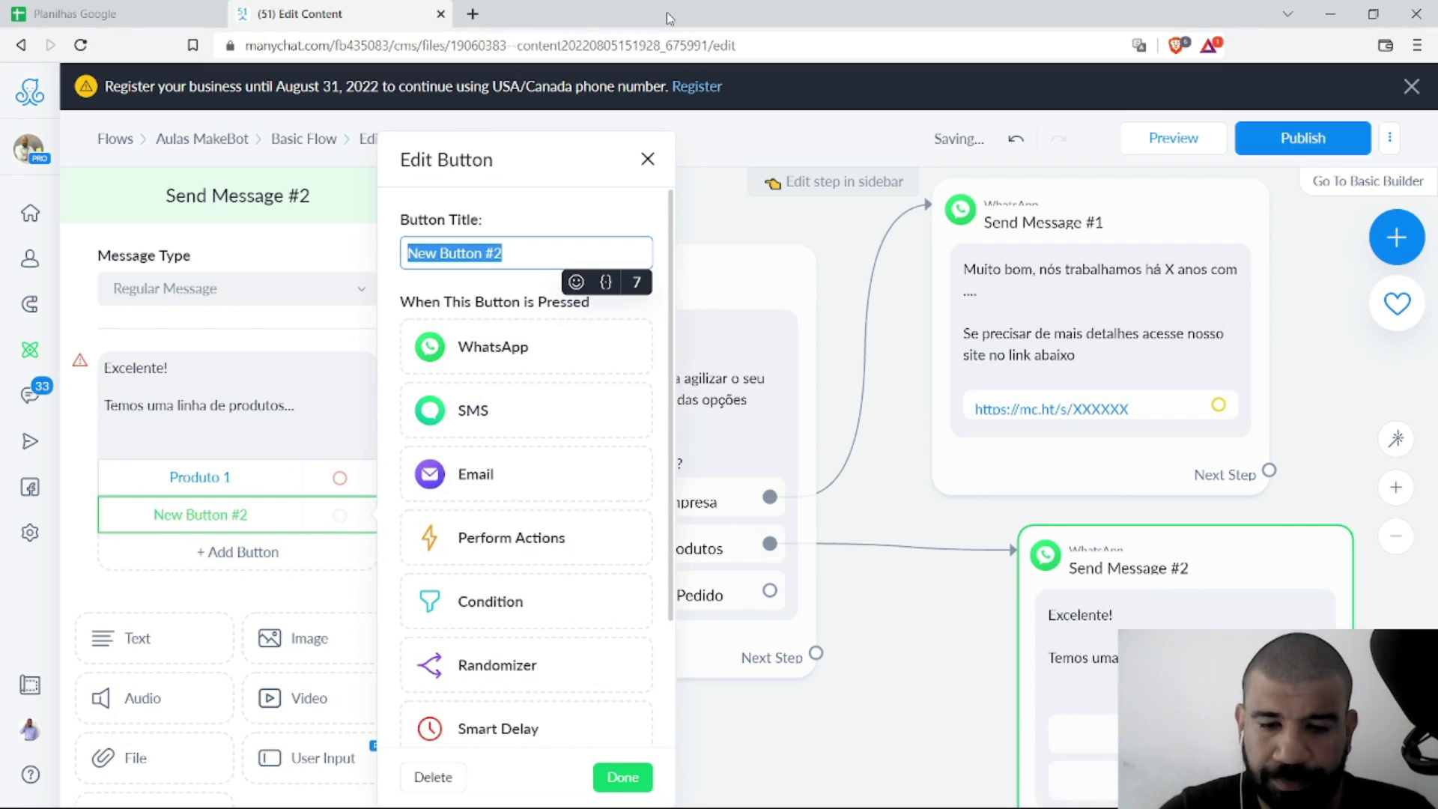
{"action": "type", "text": "Produto 2"}
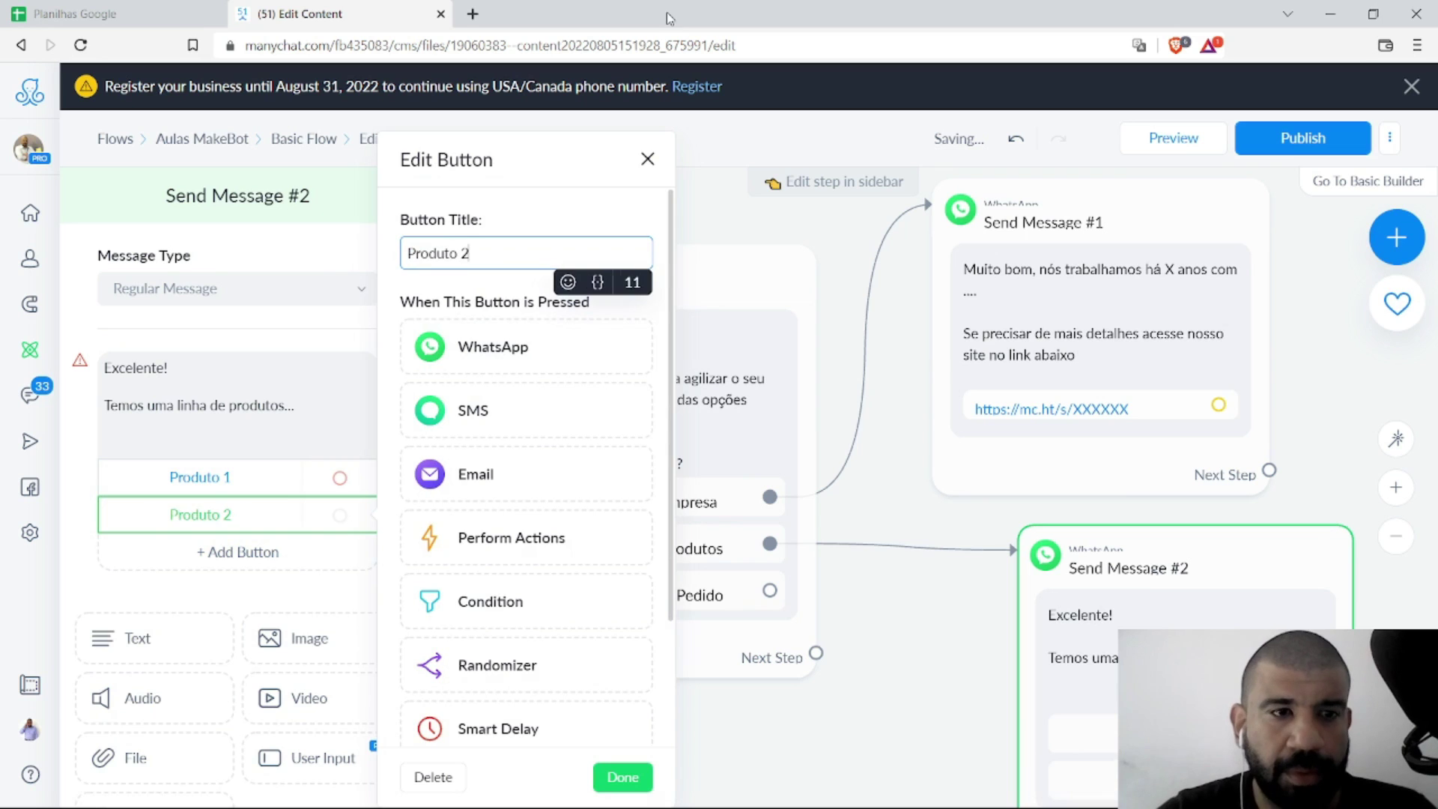
{"action": "left_click", "coordinate": [78, 569]}
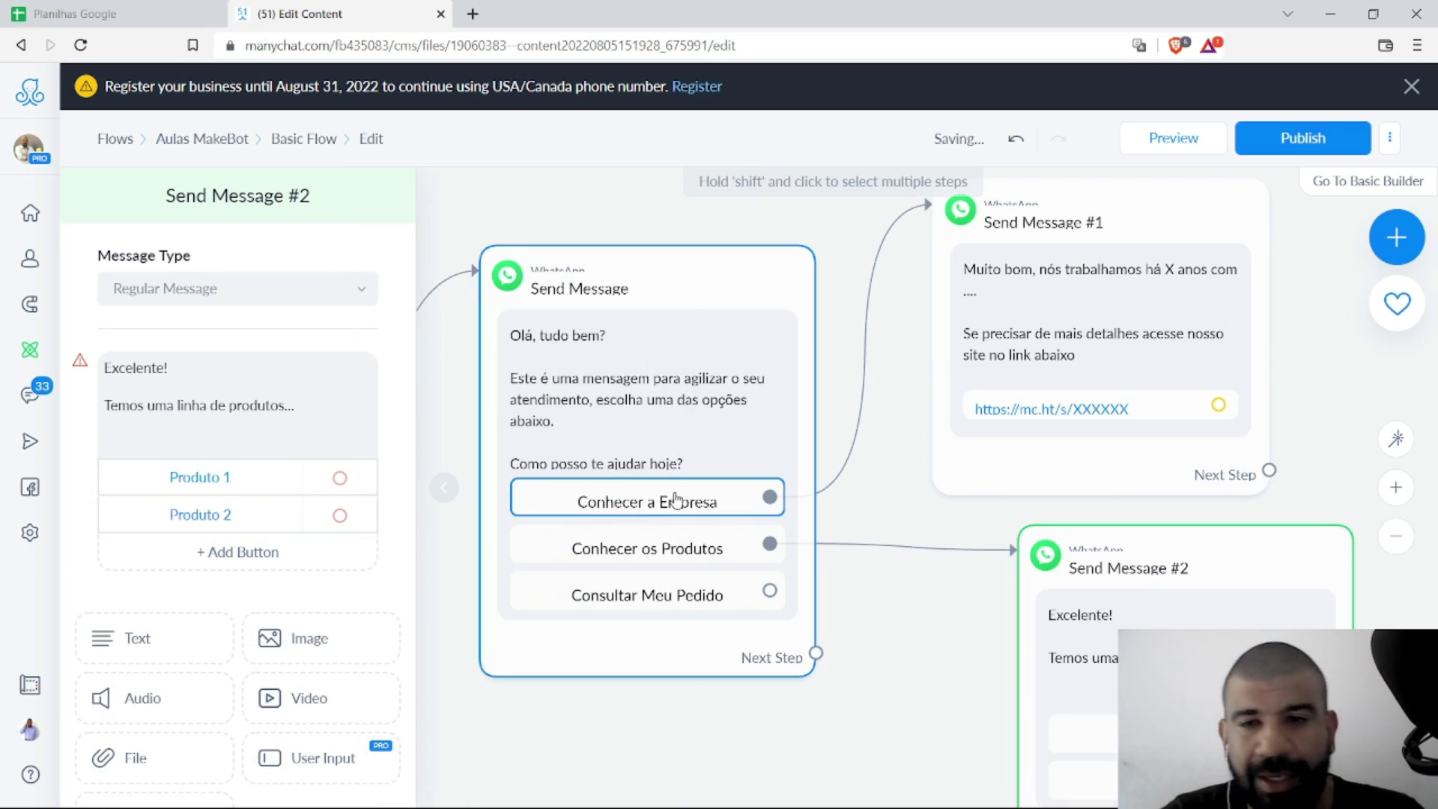
{"action": "mouse_move", "coordinate": [850, 424]}
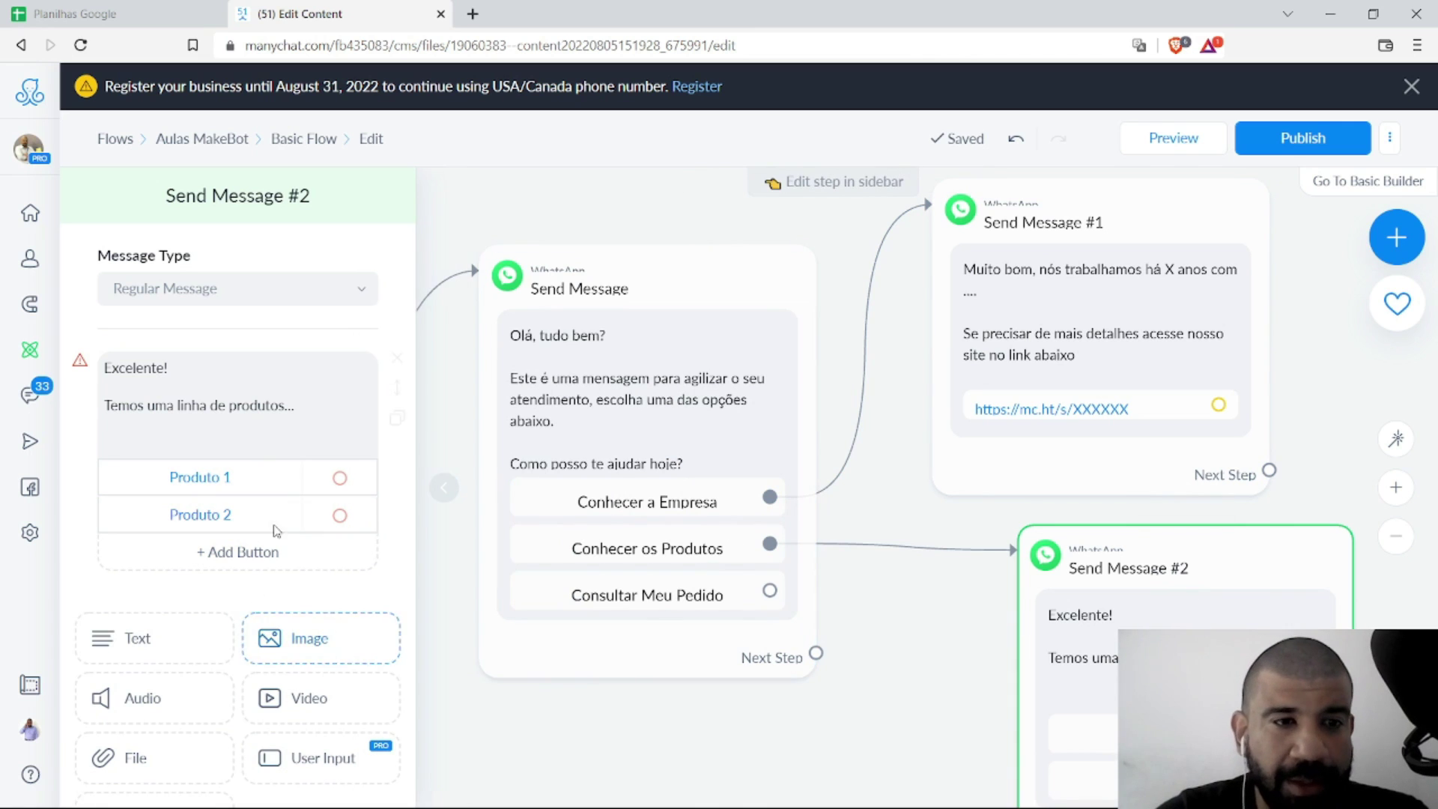
Step: Delete the "Produto 1" and "Produto 2" buttons from the products message
{"action": "left_click", "coordinate": [273, 476]}
{"action": "left_click", "coordinate": [441, 776]}
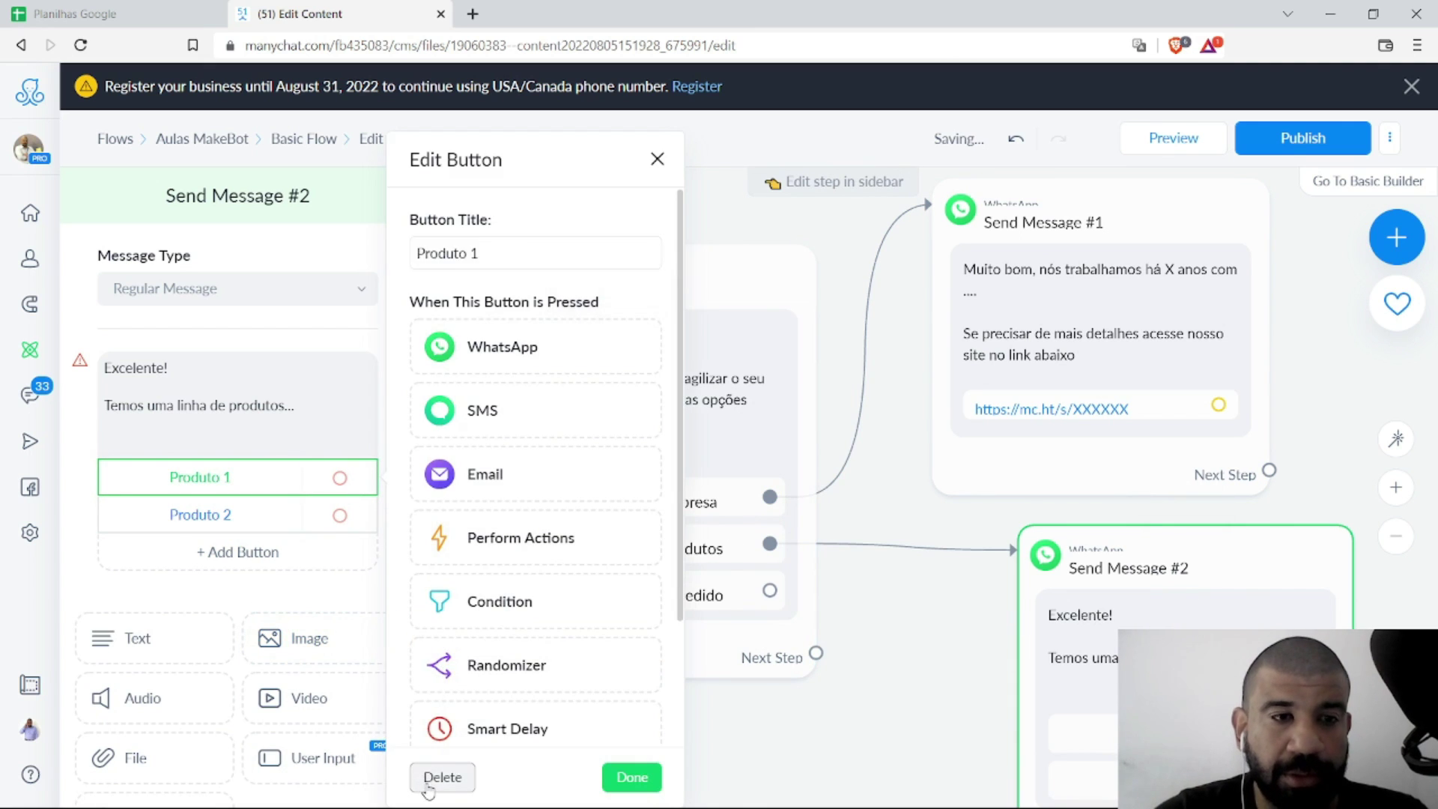
{"action": "left_click", "coordinate": [334, 492]}
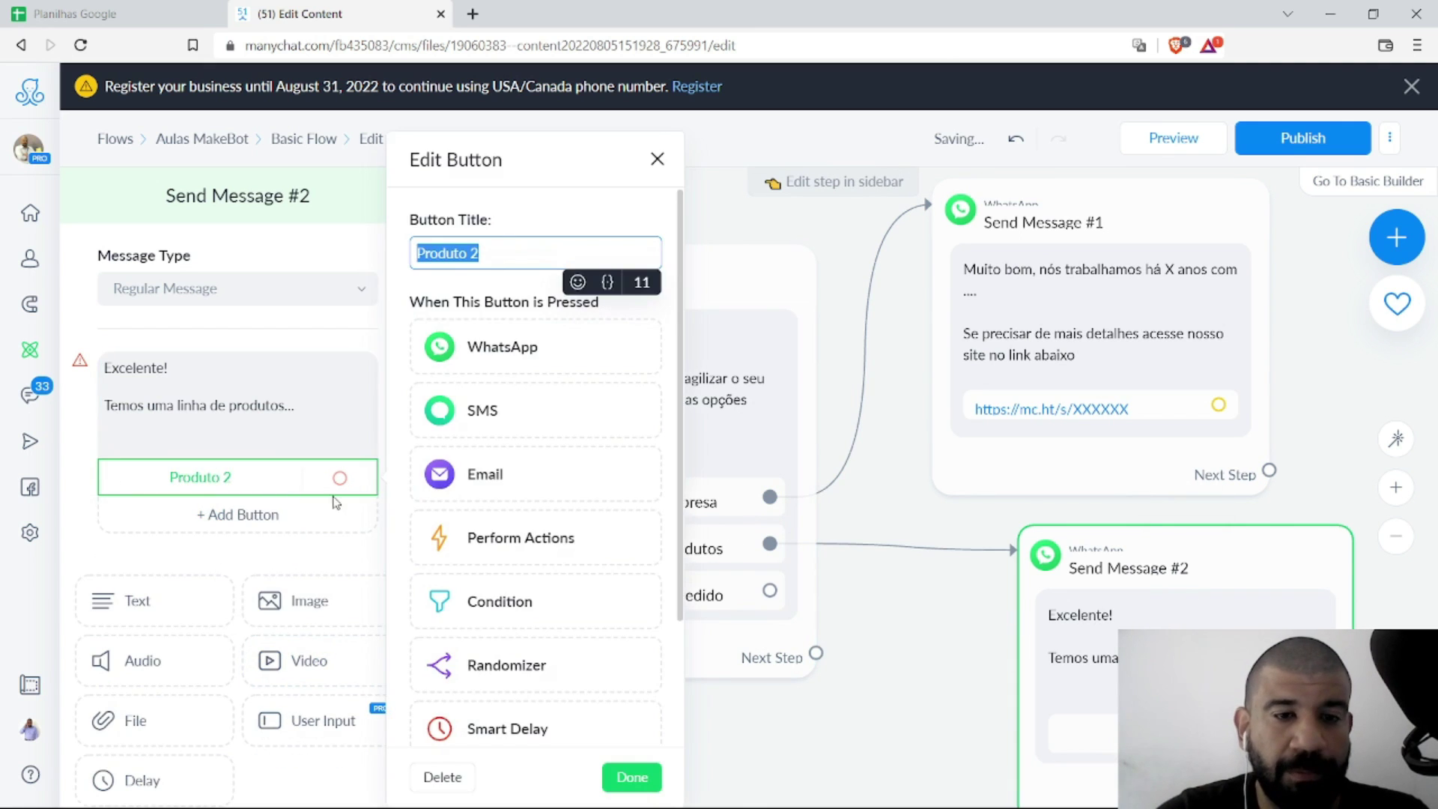
{"action": "left_click", "coordinate": [439, 779]}
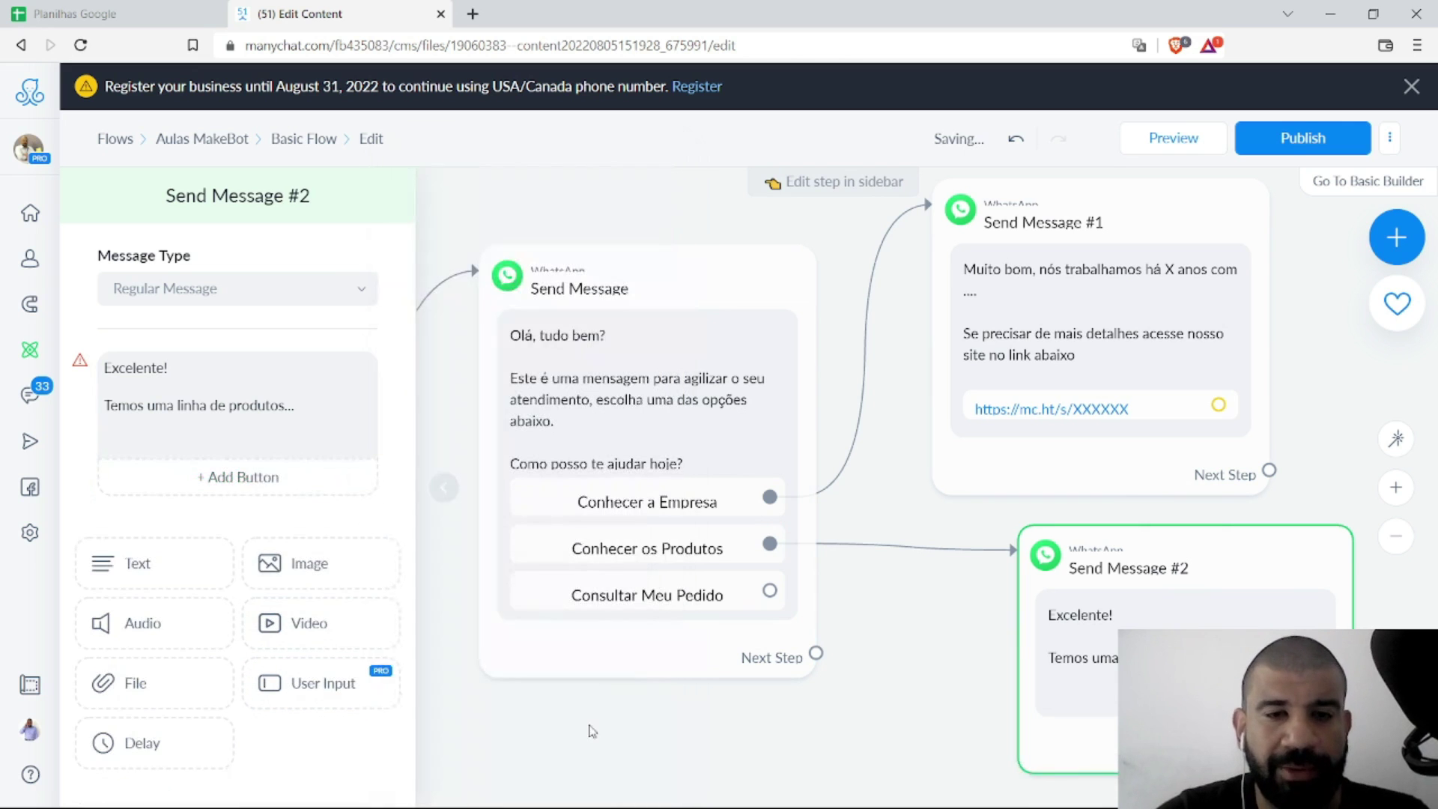
Step: Link the "Consultar Meu Pedido" button to a new WhatsApp message placed below the products message
{"action": "left_click_drag", "start_coordinate": [842, 671], "coordinate": [803, 373]}
{"action": "left_click", "coordinate": [844, 467]}
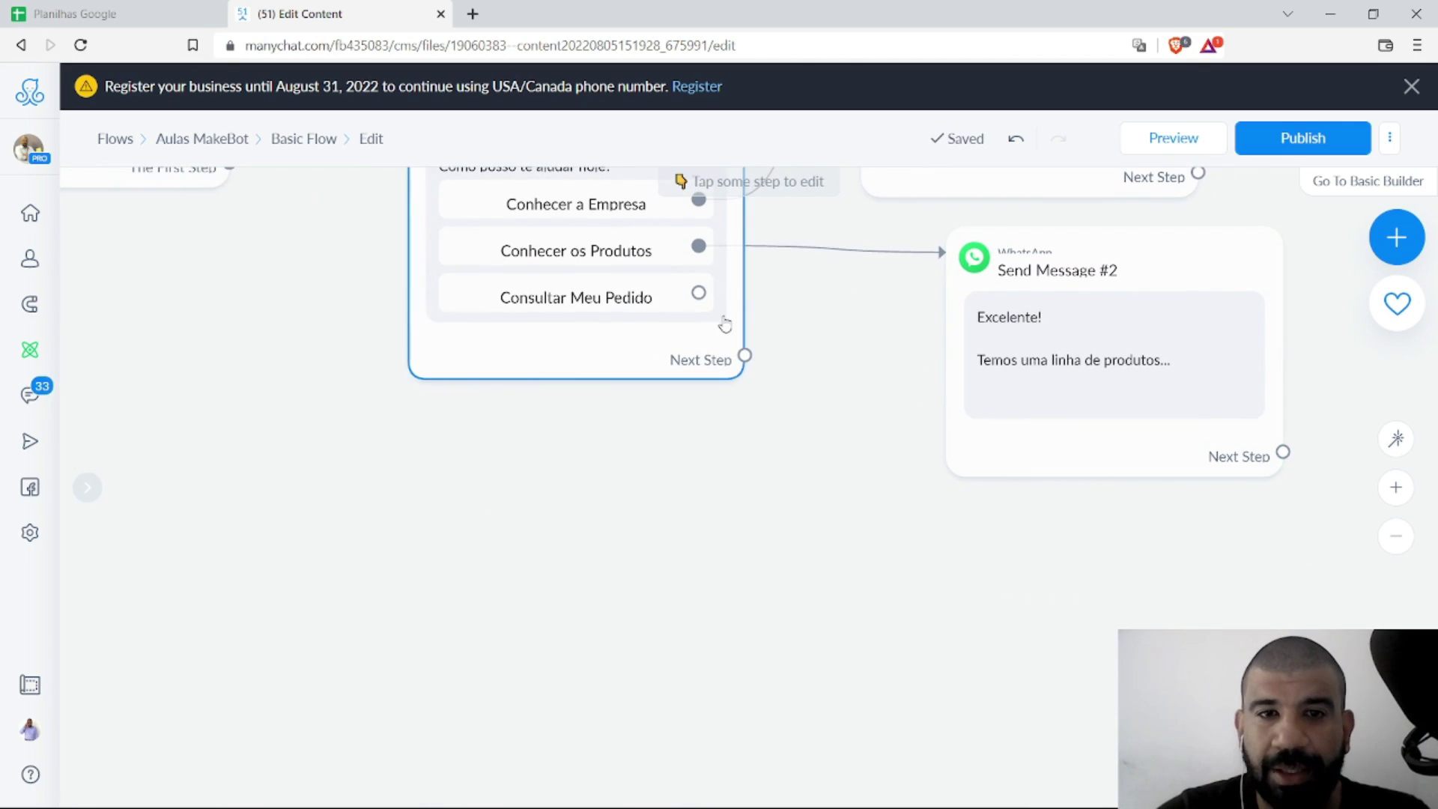
{"action": "left_click", "coordinate": [651, 297]}
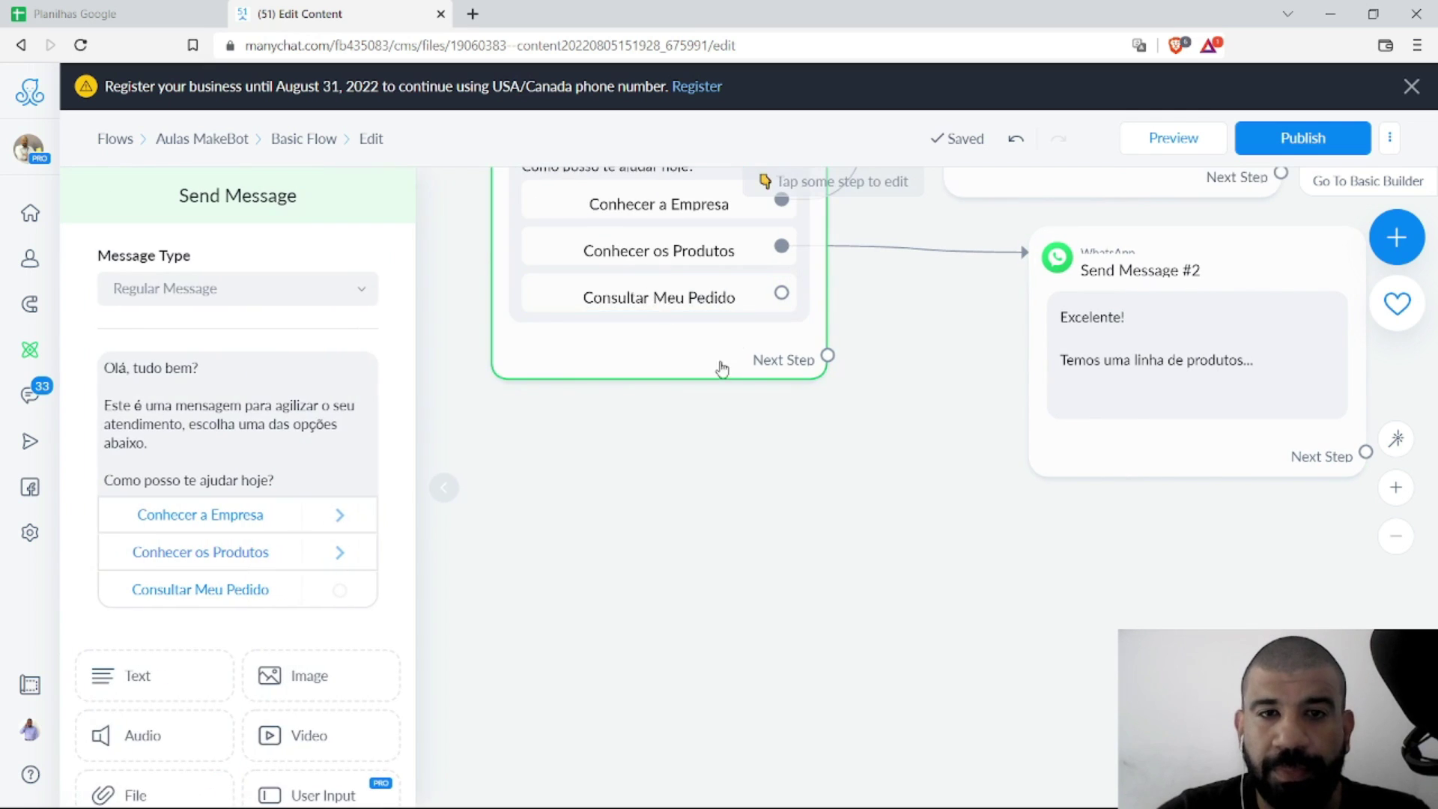
{"action": "left_click", "coordinate": [507, 343]}
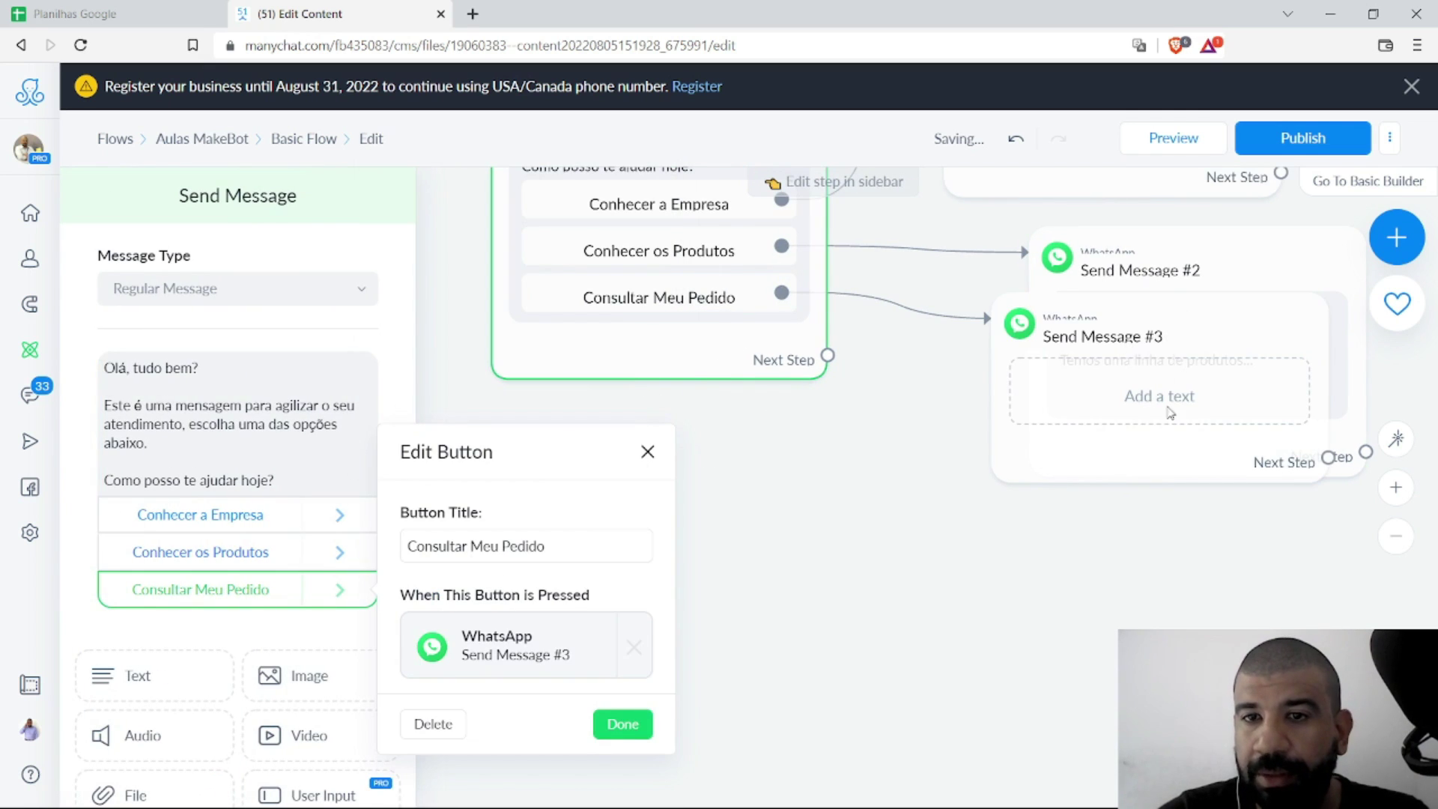
{"action": "left_click", "coordinate": [1250, 318]}
{"action": "left_click_drag", "start_coordinate": [1249, 318], "coordinate": [1114, 587]}
Step: Write the order message as "Certo, informe o número do seu pedido."
{"action": "left_click", "coordinate": [1114, 587]}
{"action": "left_click", "coordinate": [240, 365]}
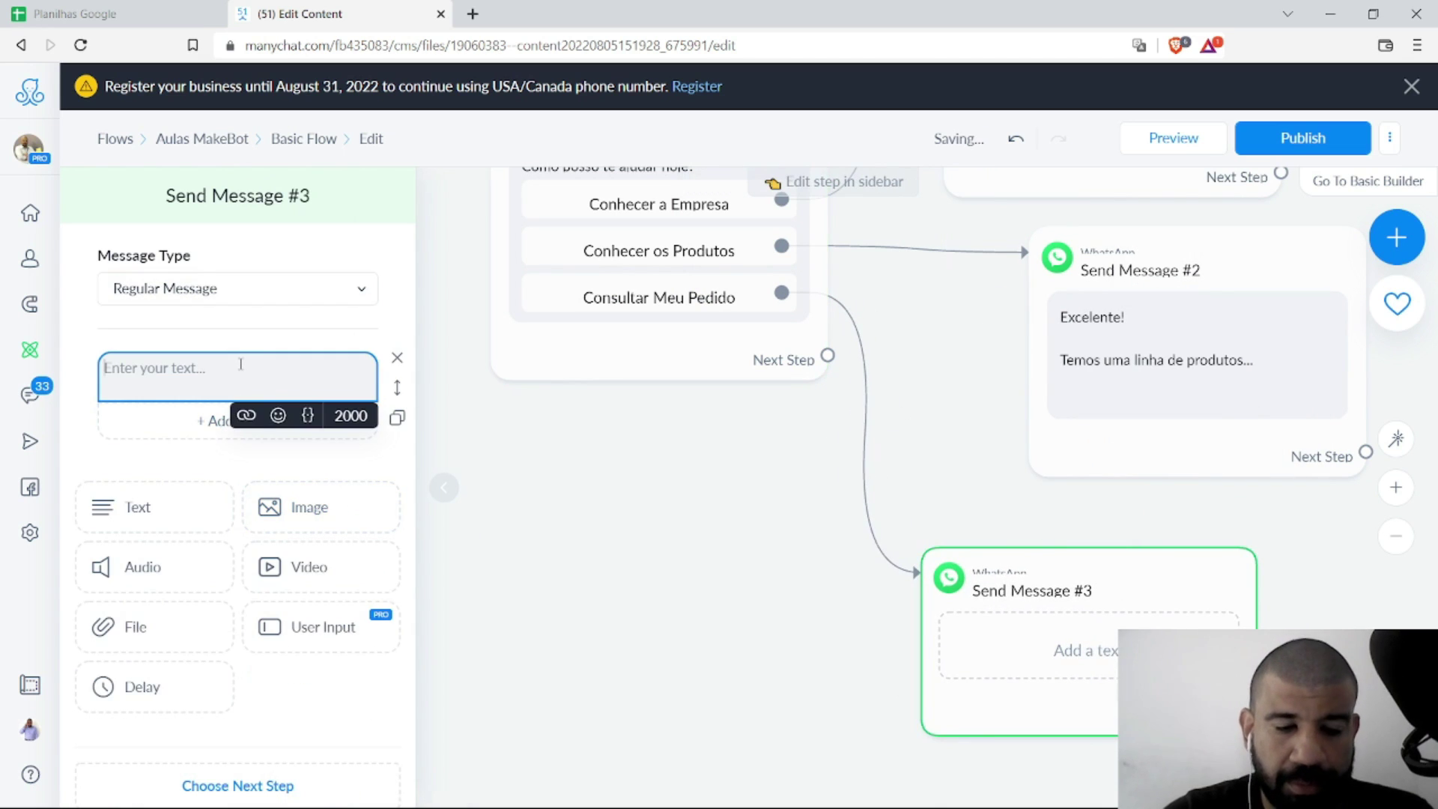
{"action": "type", "text": "Cer"}
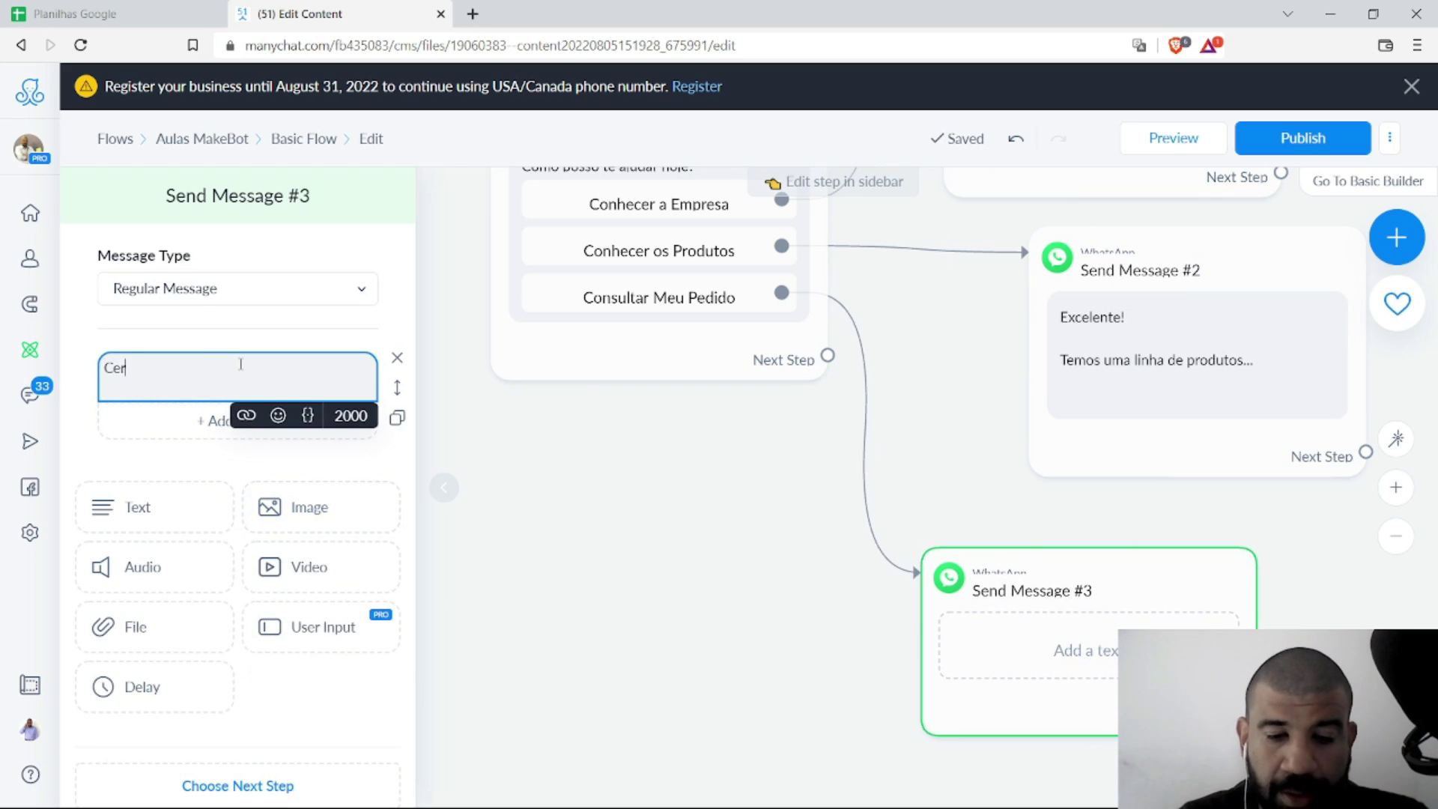
{"action": "type", "text": "to, infor"}
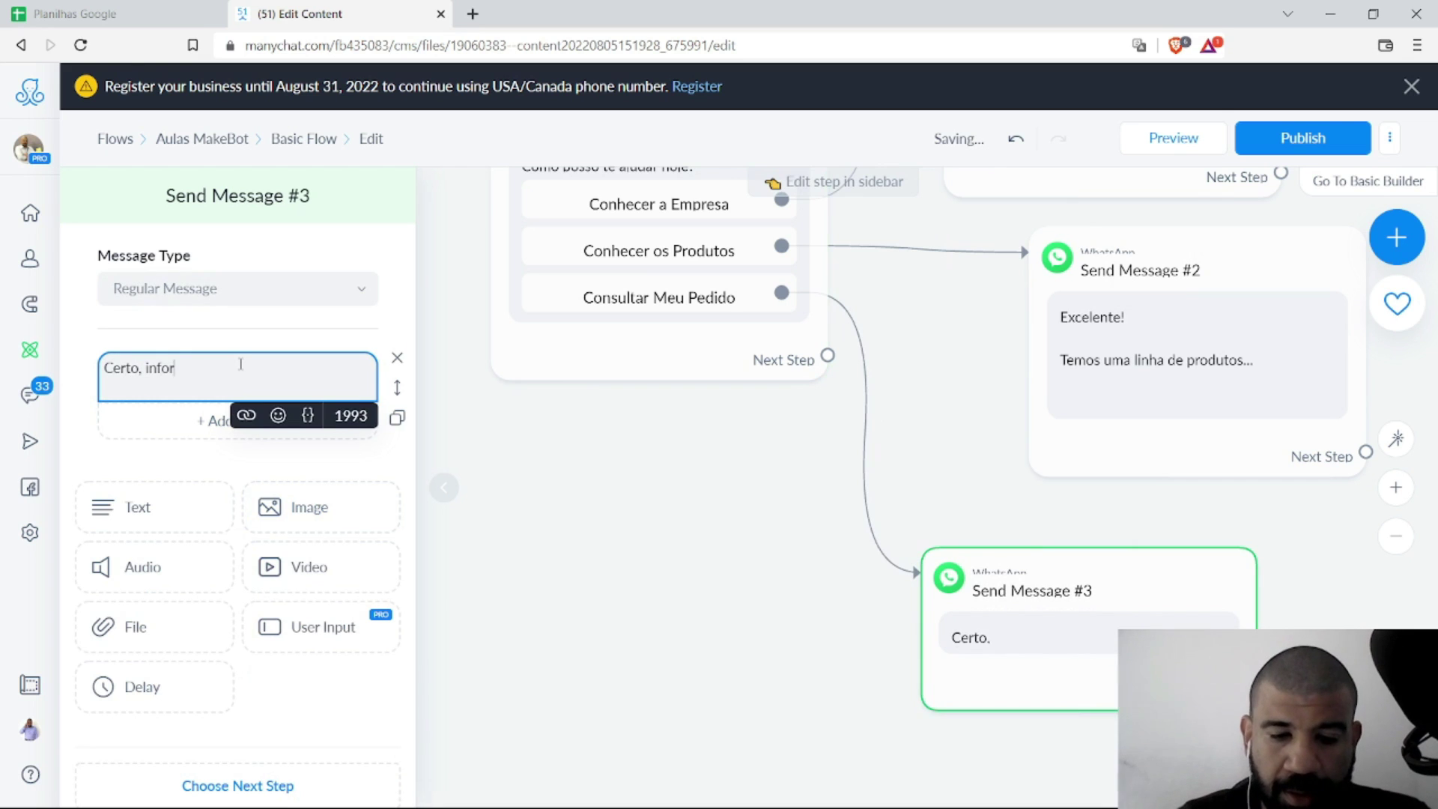
{"action": "type", "text": "me o "}
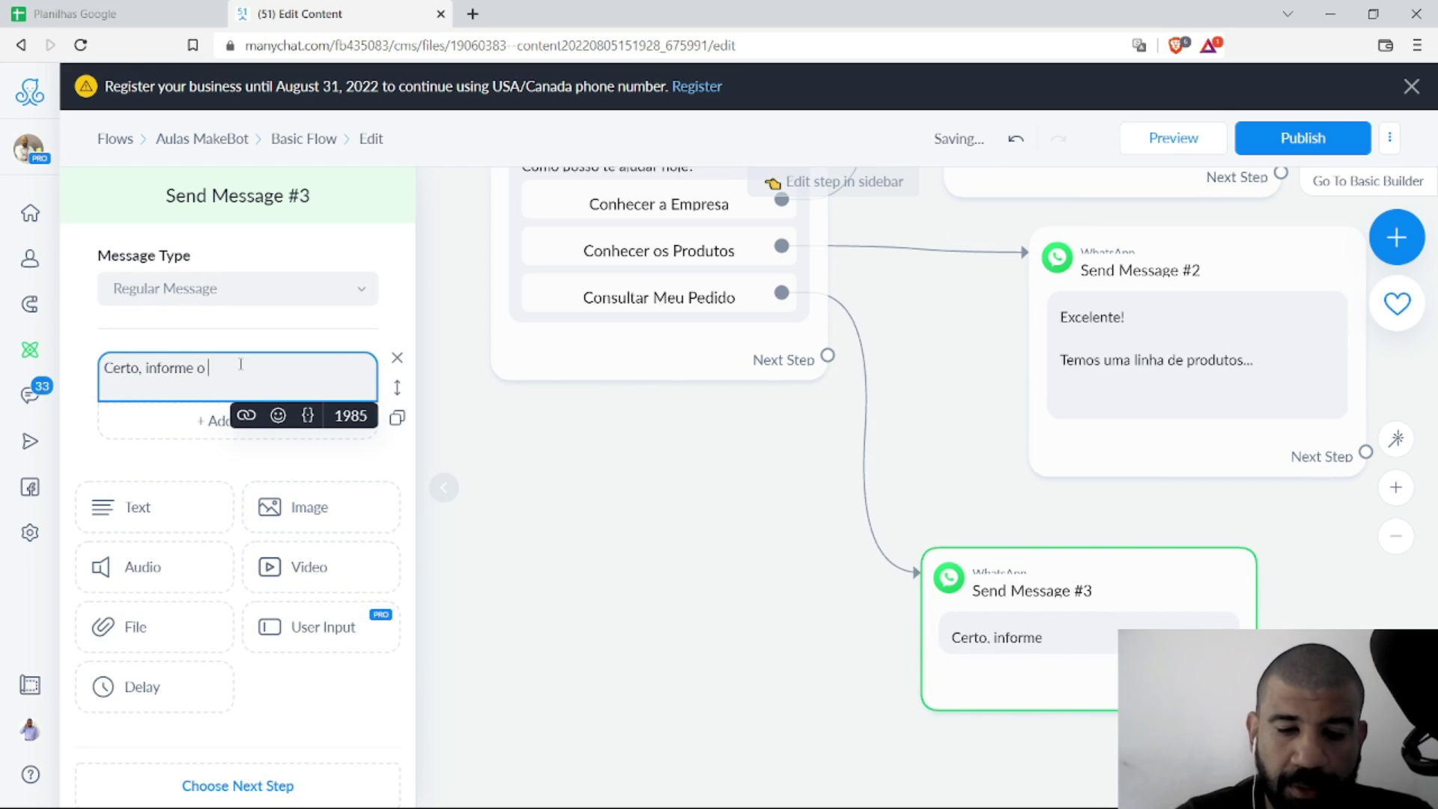
{"action": "type", "text": "número do"}
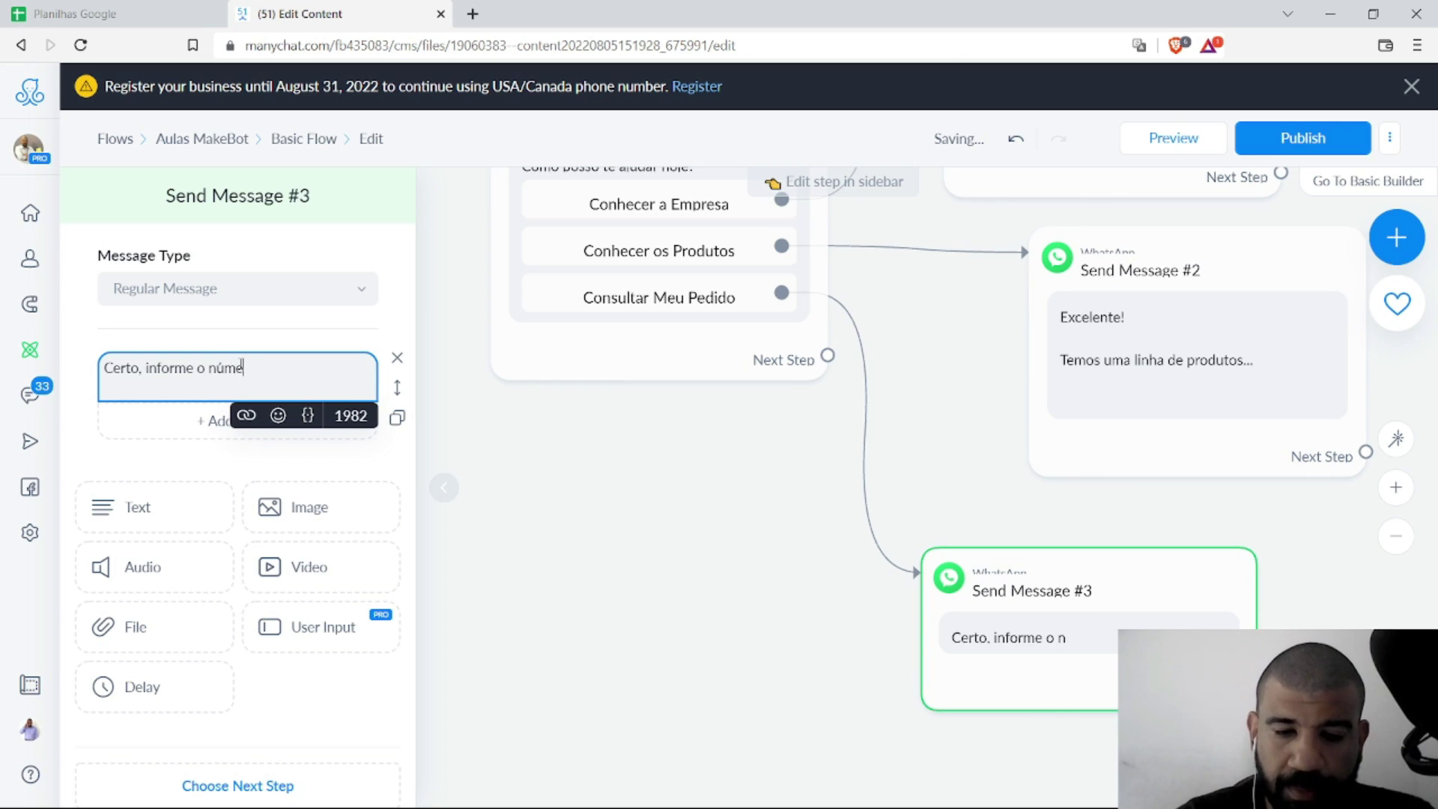
{"action": "key", "text": "BackSpace"}
{"action": "key", "text": "BackSpace"}
{"action": "key", "text": "BackSpace"}
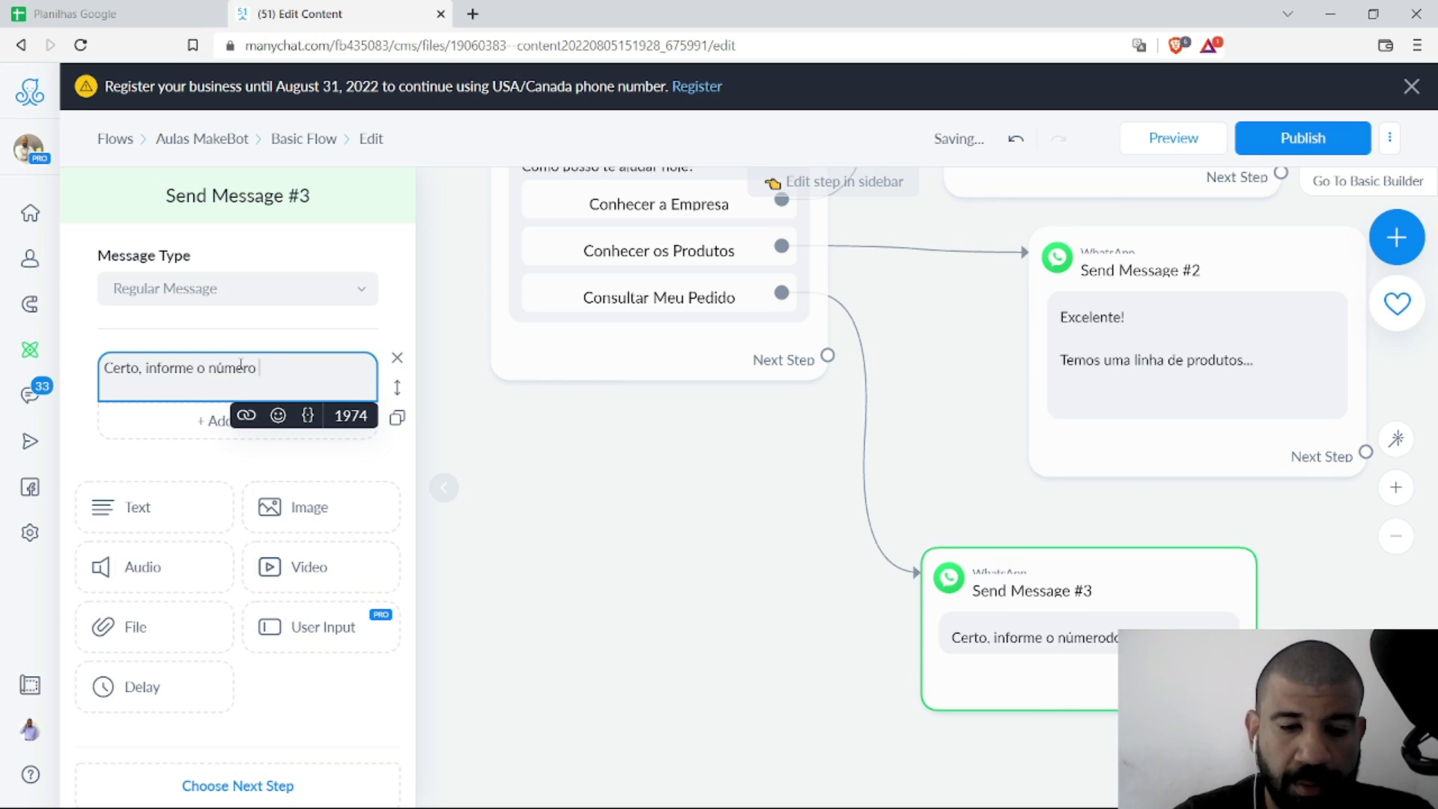
{"action": "type", "text": "do seu pedido."}
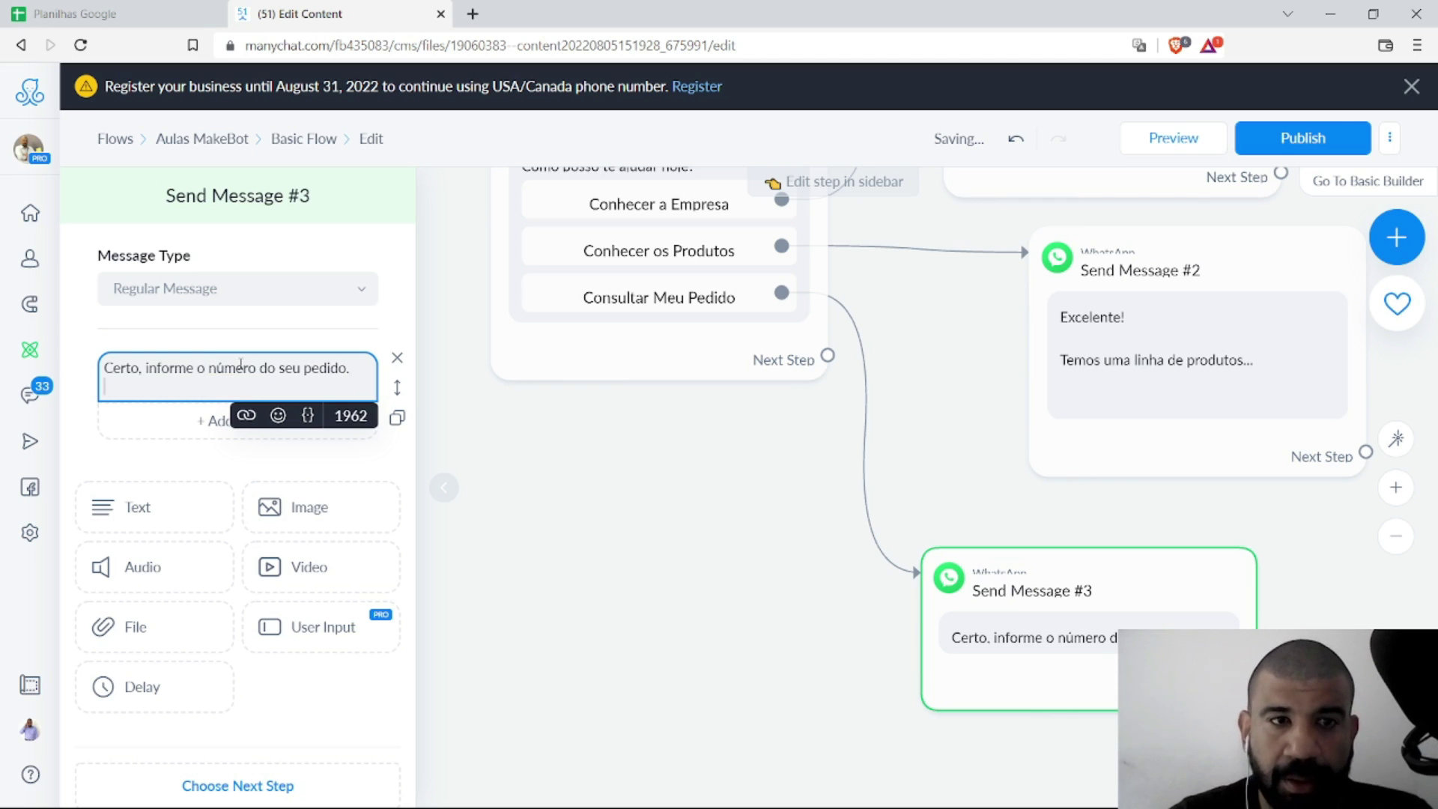
{"action": "key", "text": "Escape"}
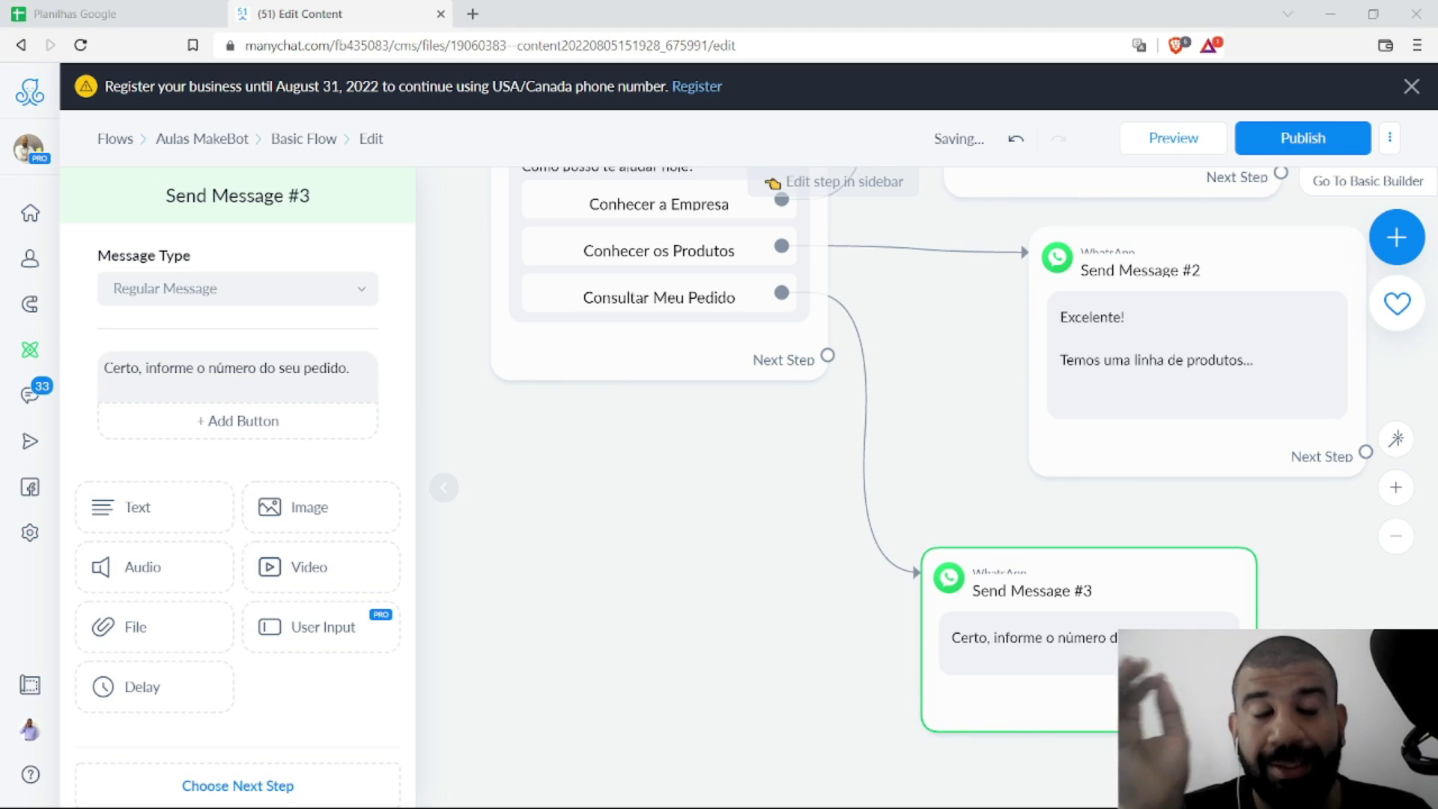
{"action": "left_click", "coordinate": [241, 365]}
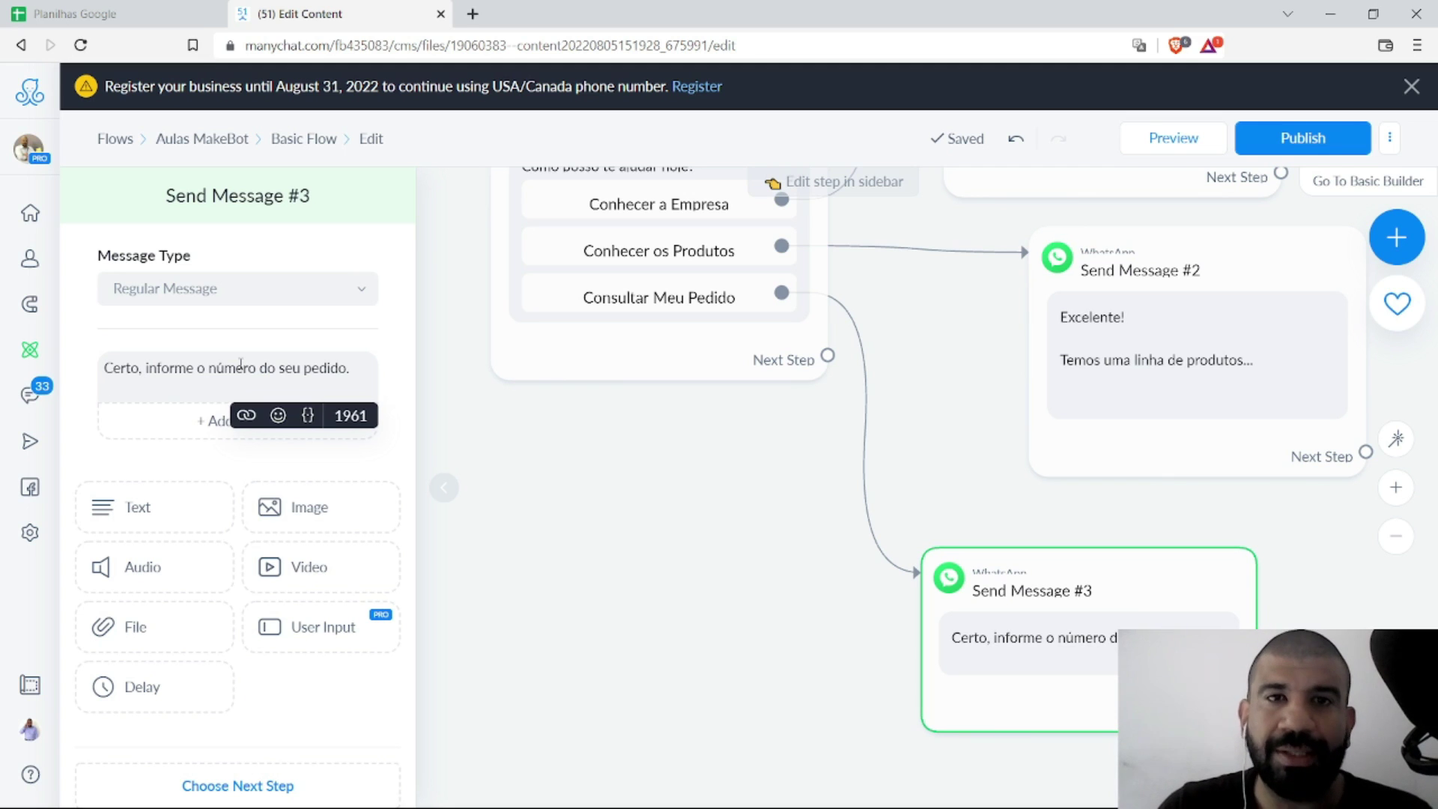
{"action": "key", "text": "alt+Tab"}
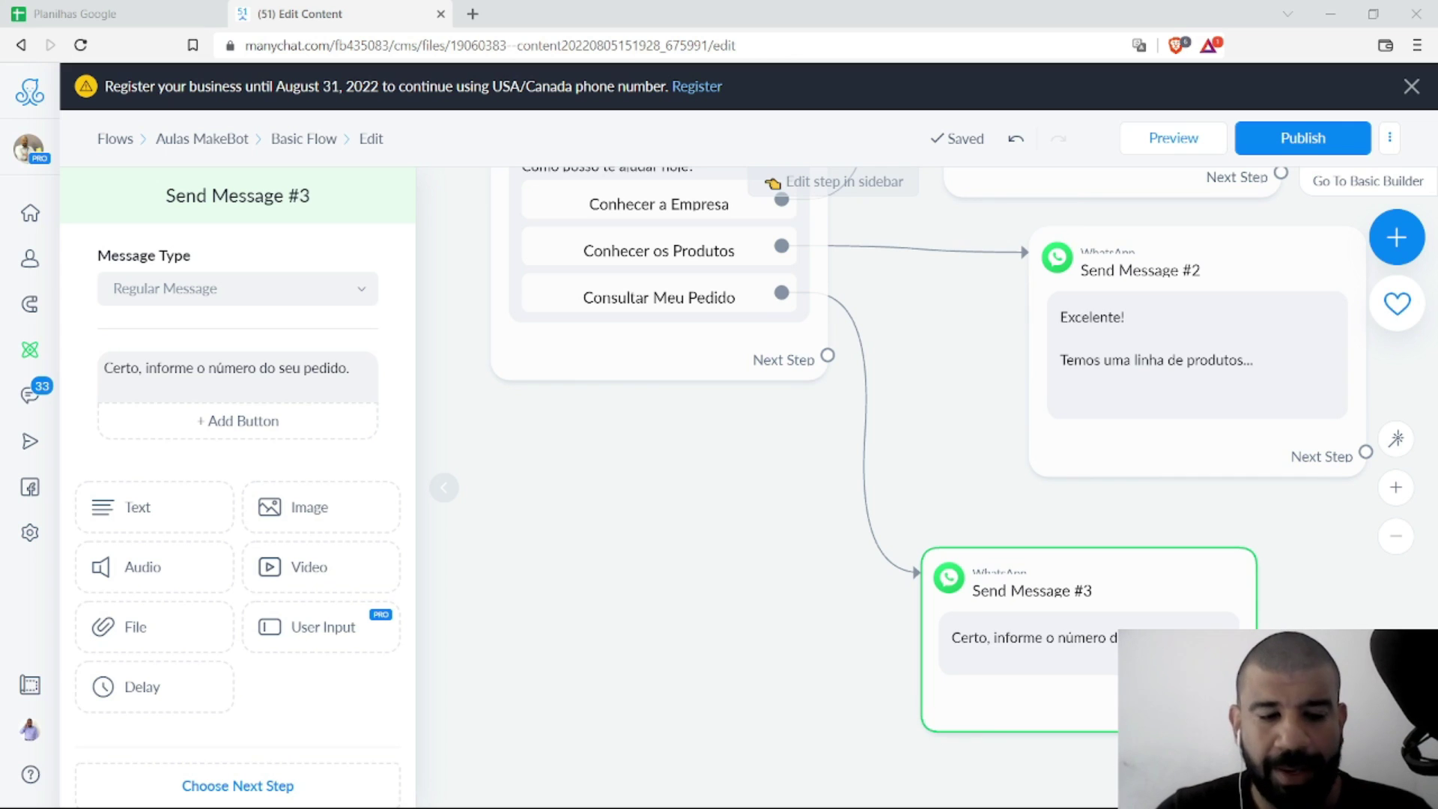
{"action": "key", "text": "alt+Tab"}
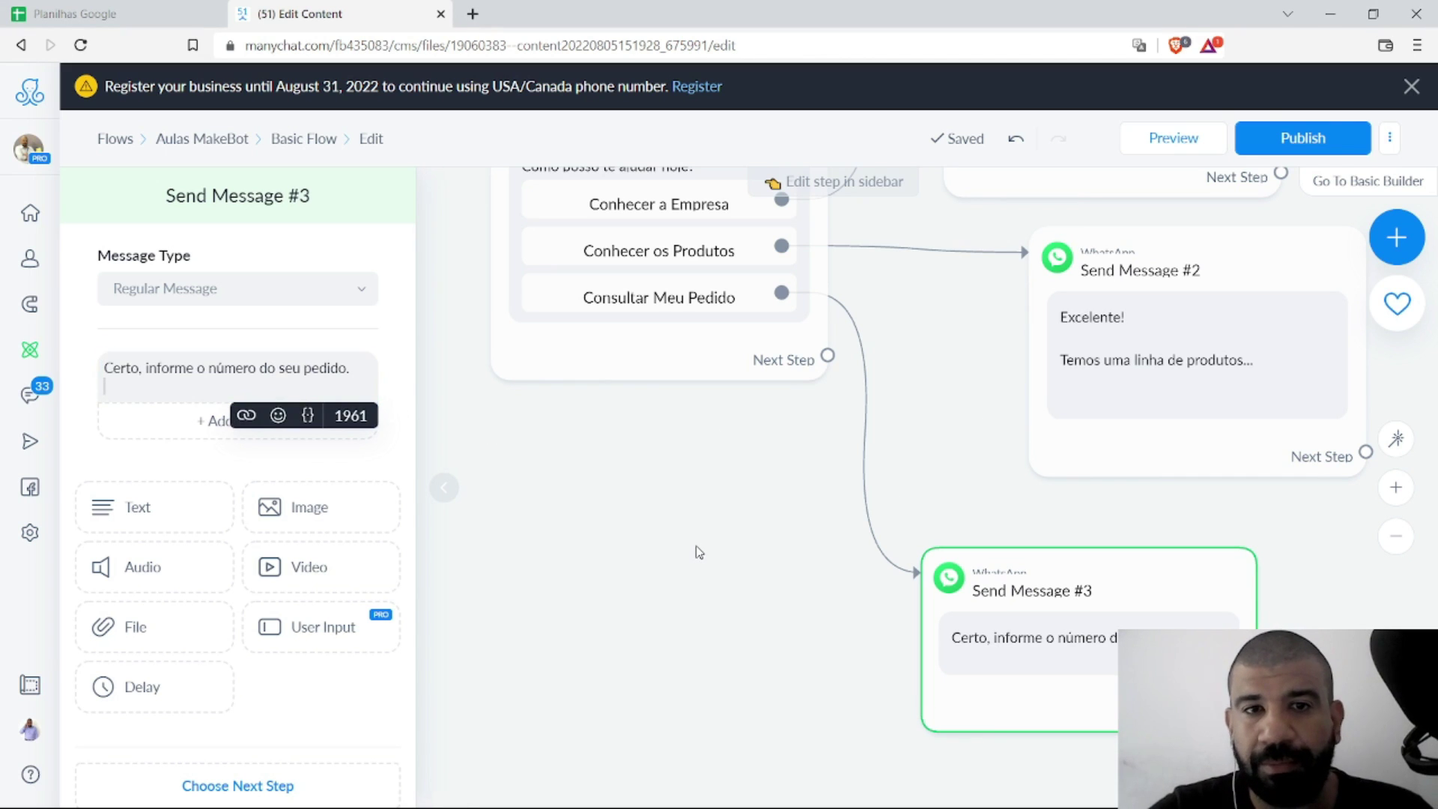
Step: Move the company message slightly higher to leave more space above the products message
{"action": "scroll", "coordinate": [701, 552], "scroll_direction": "down", "scroll_amount": 10}
{"action": "scroll", "coordinate": [790, 494], "scroll_direction": "up", "scroll_amount": 10}
{"action": "left_click_drag", "start_coordinate": [690, 546], "coordinate": [1108, 342]}
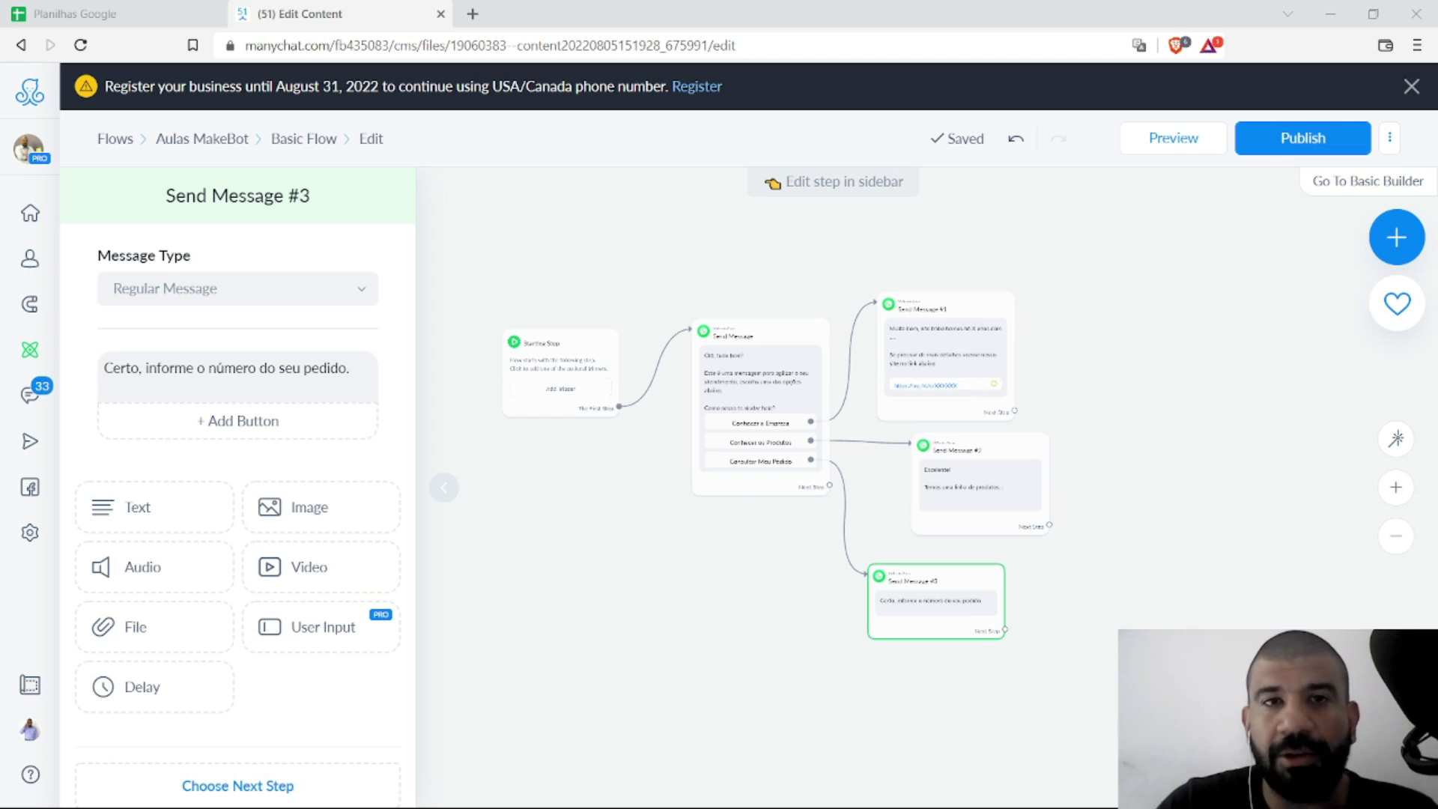
{"action": "scroll", "coordinate": [757, 253], "scroll_direction": "up", "scroll_amount": 2}
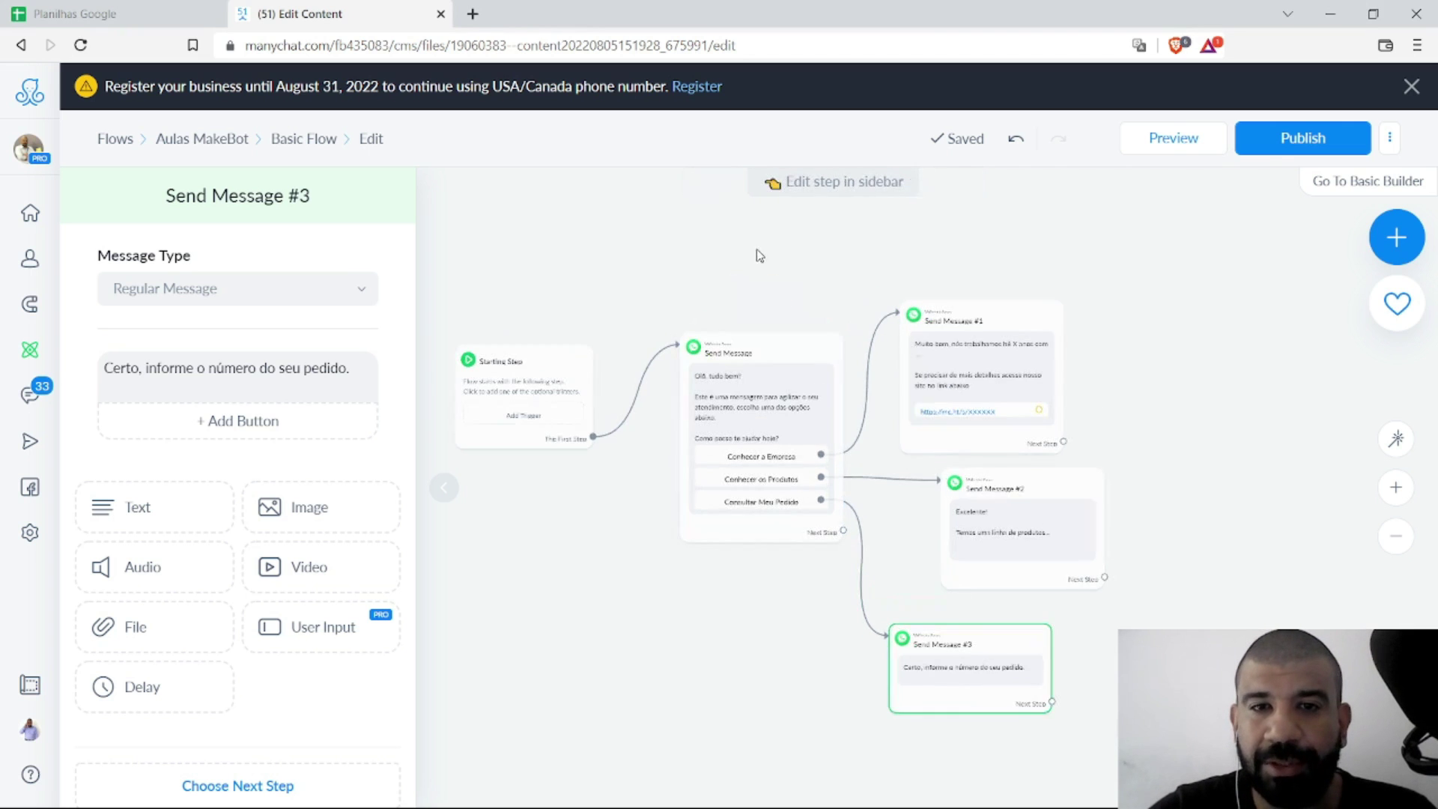
{"action": "left_click_drag", "start_coordinate": [766, 289], "coordinate": [863, 236]}
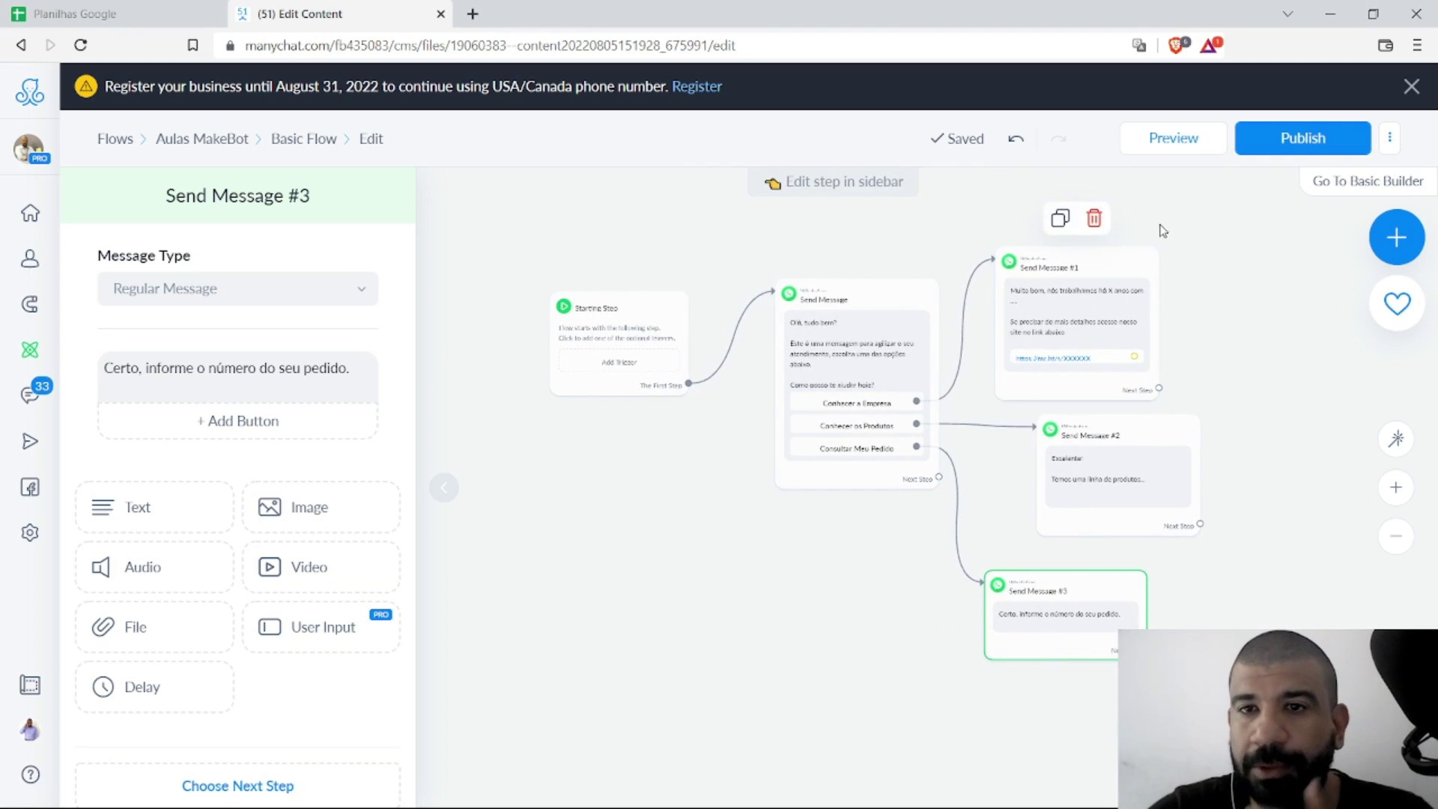
{"action": "left_click", "coordinate": [1128, 270]}
{"action": "left_click_drag", "start_coordinate": [1127, 270], "coordinate": [1146, 230]}
{"action": "left_click", "coordinate": [741, 240]}
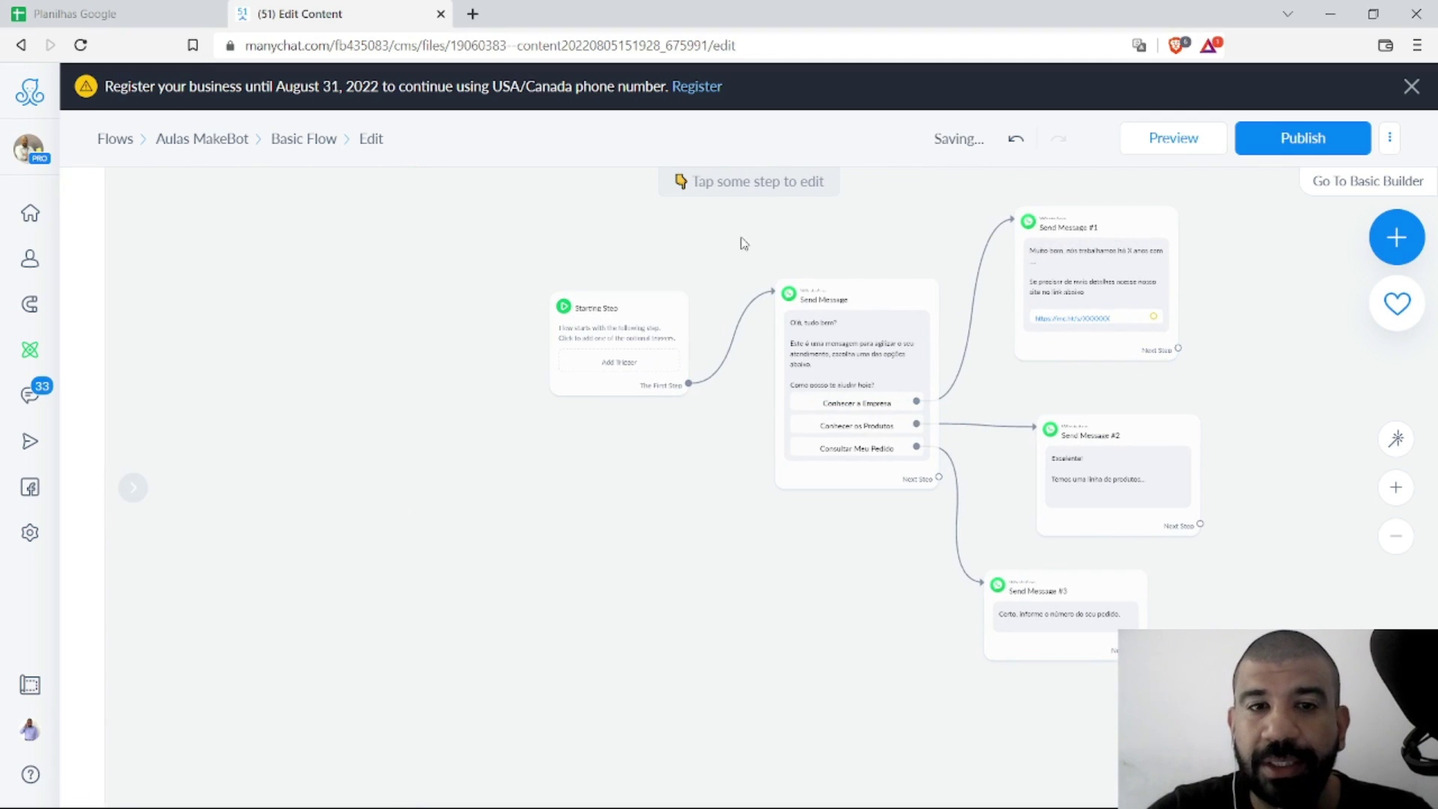
Step: Create a WhatsApp Keyword trigger on the starting step for messages containing the keyword "no youtube"
{"action": "left_click", "coordinate": [656, 331]}
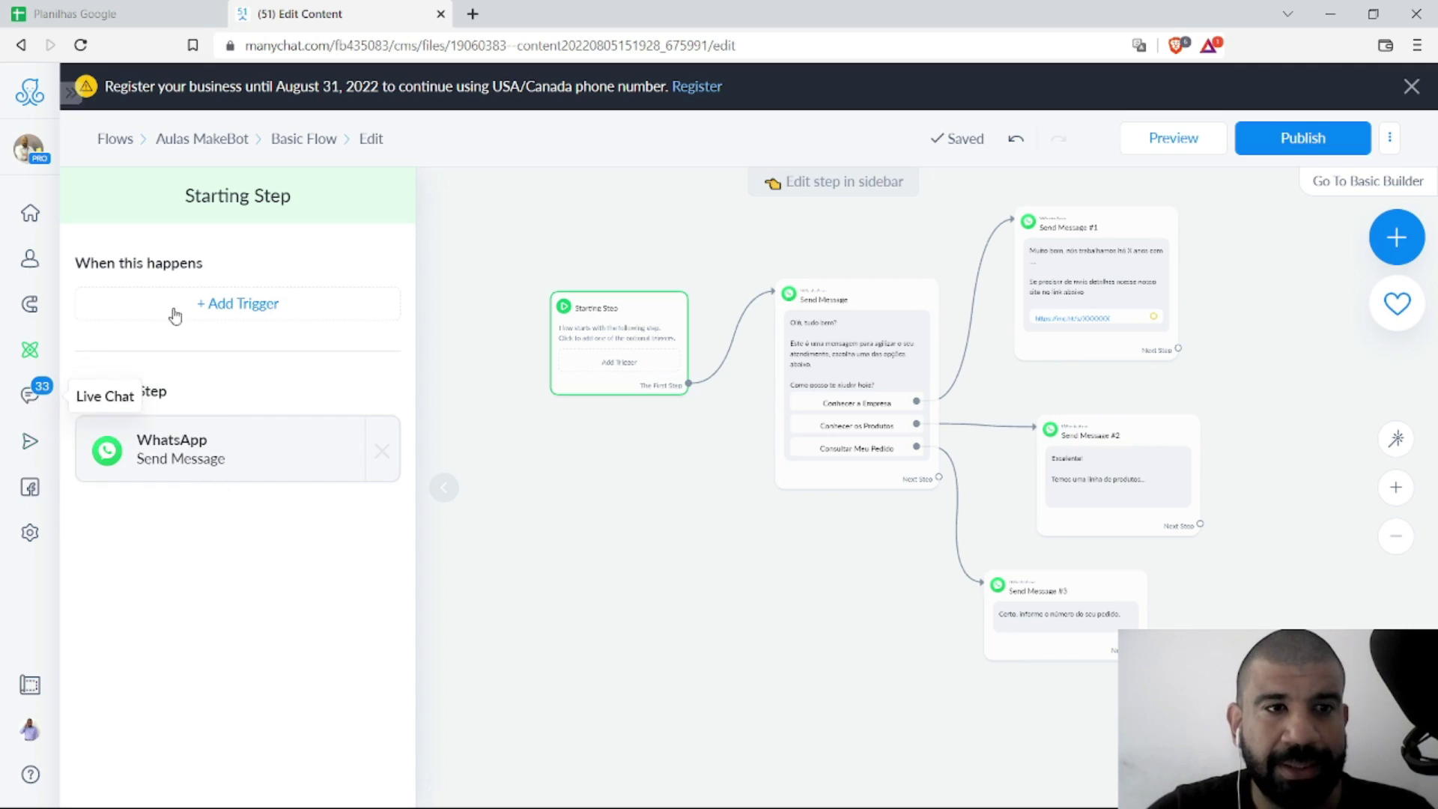
{"action": "left_click", "coordinate": [268, 303]}
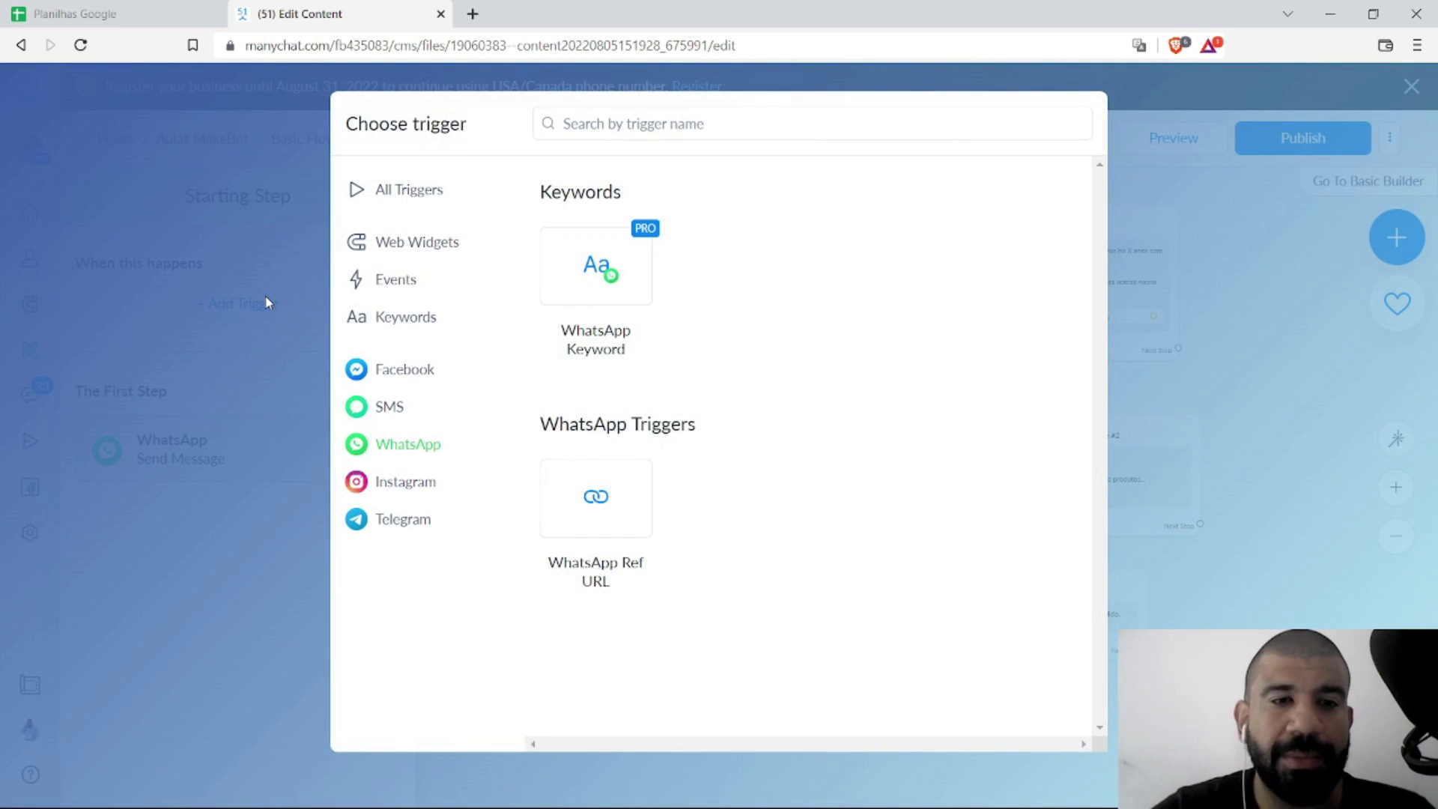
{"action": "mouse_move", "coordinate": [622, 288]}
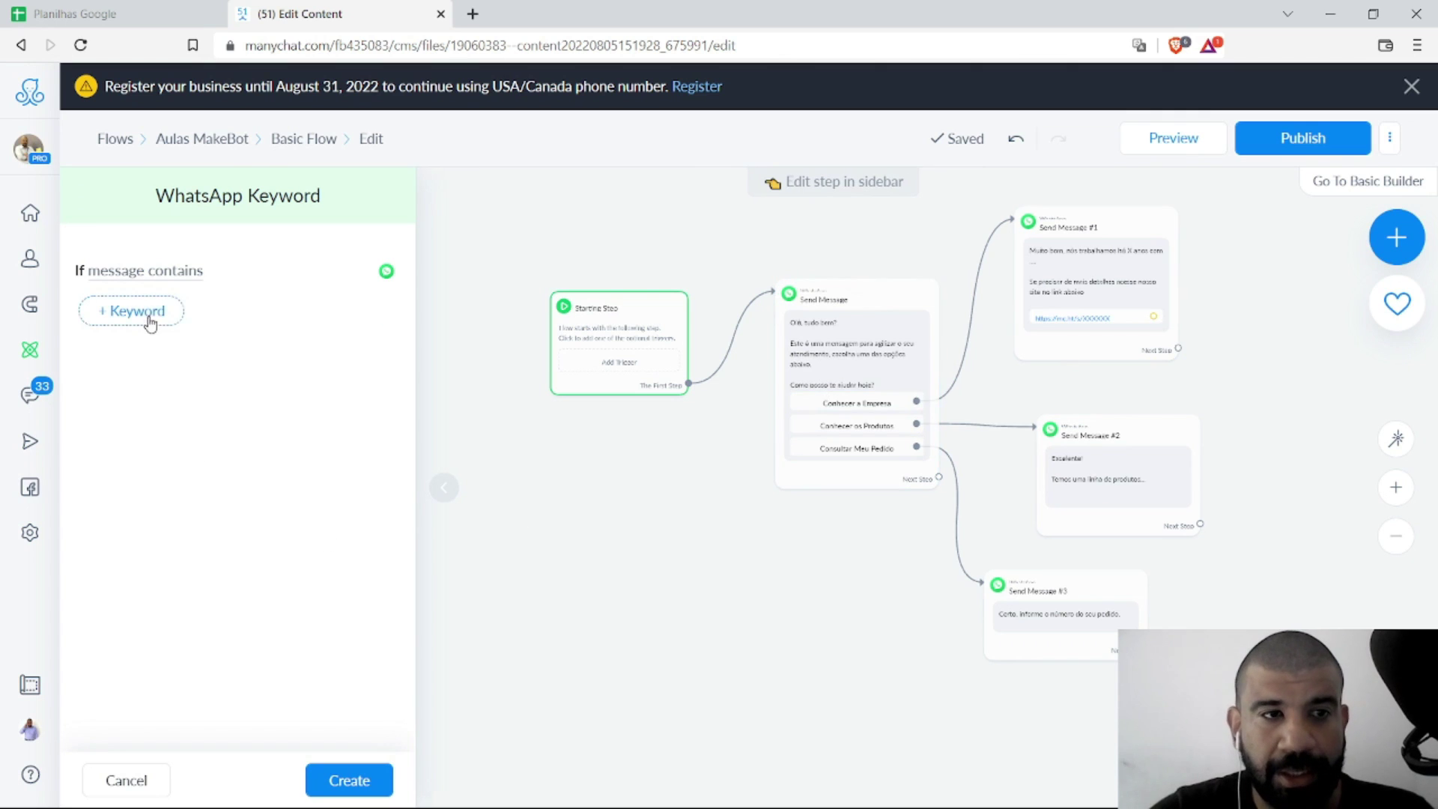
{"action": "left_click", "coordinate": [141, 312]}
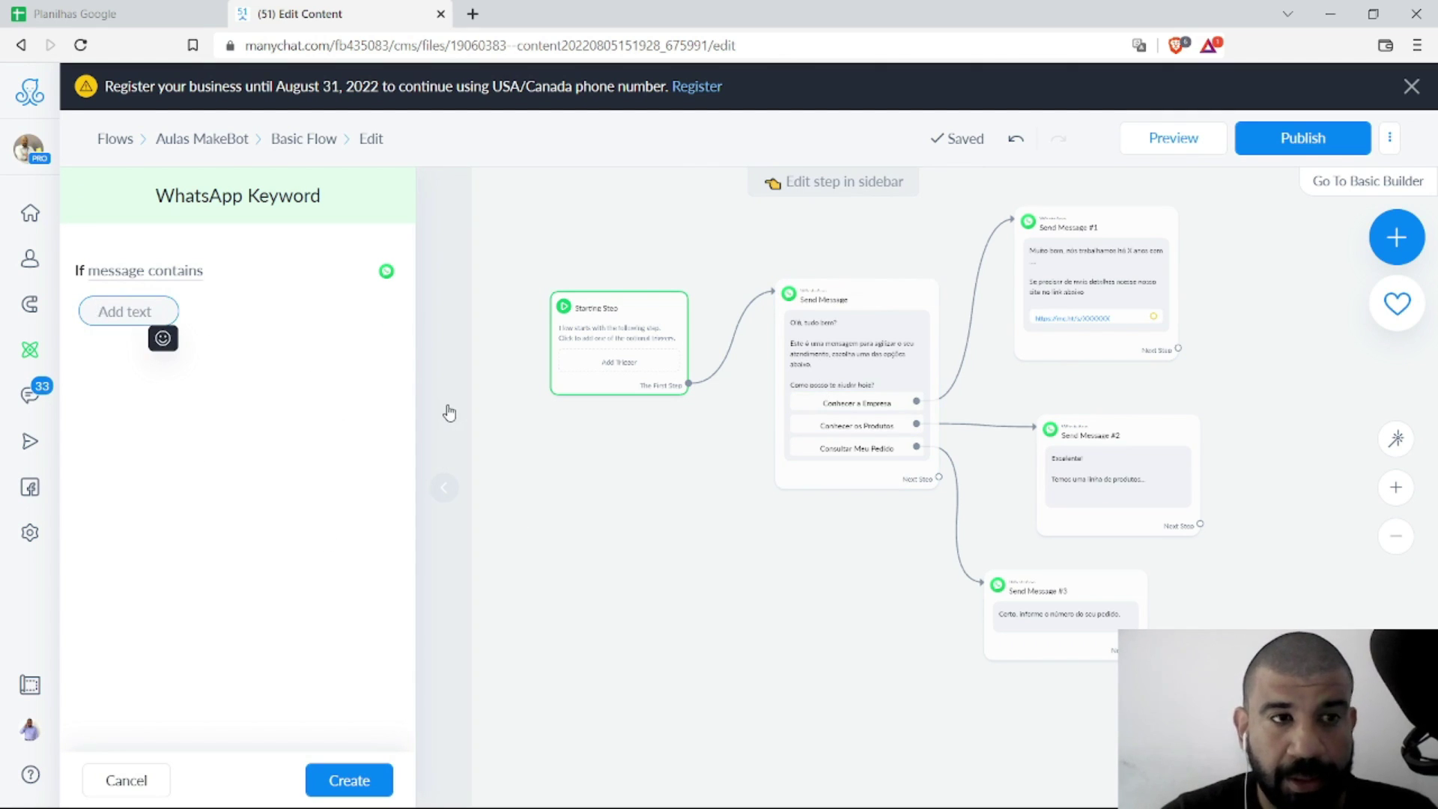
{"action": "type", "text": "no y"}
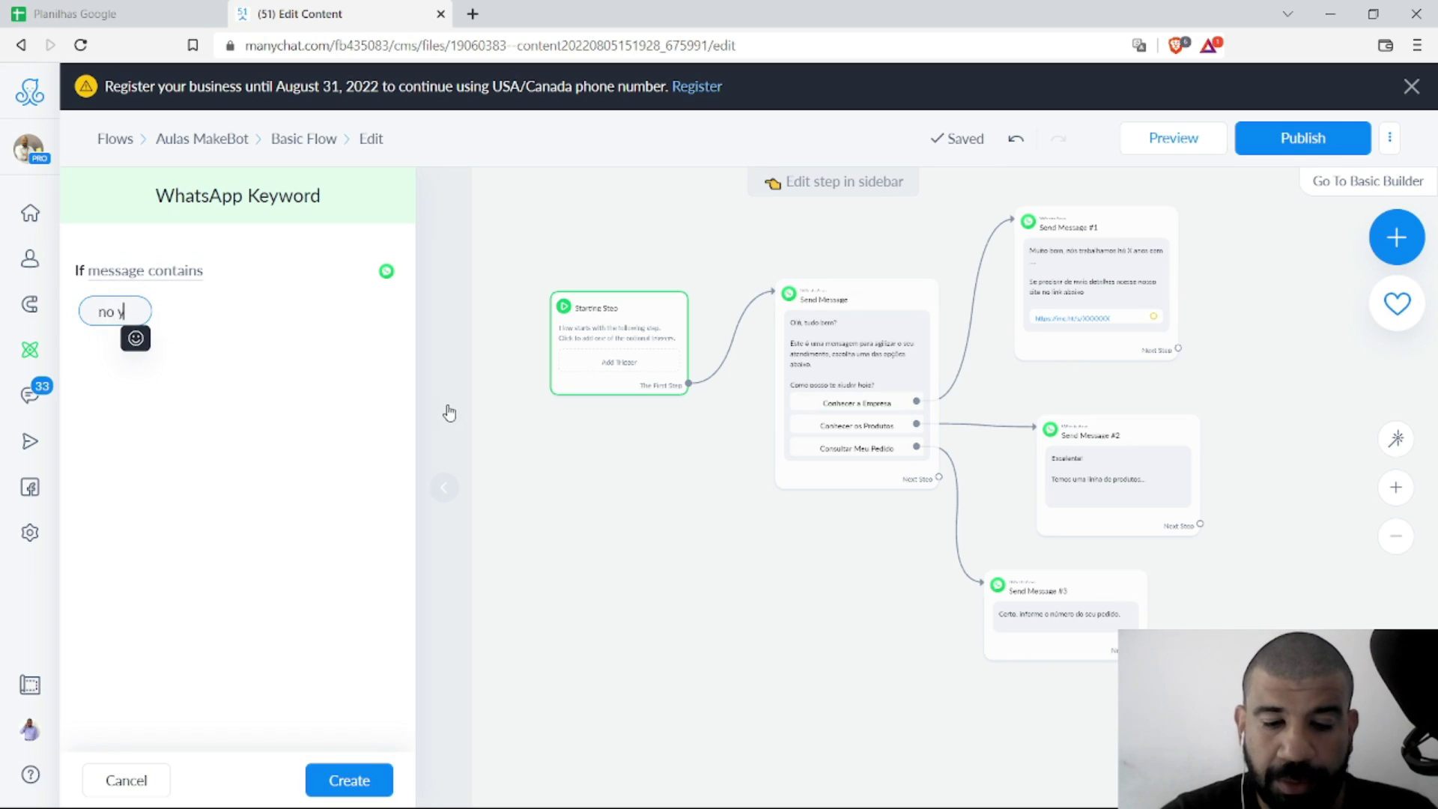
{"action": "type", "text": "outube"}
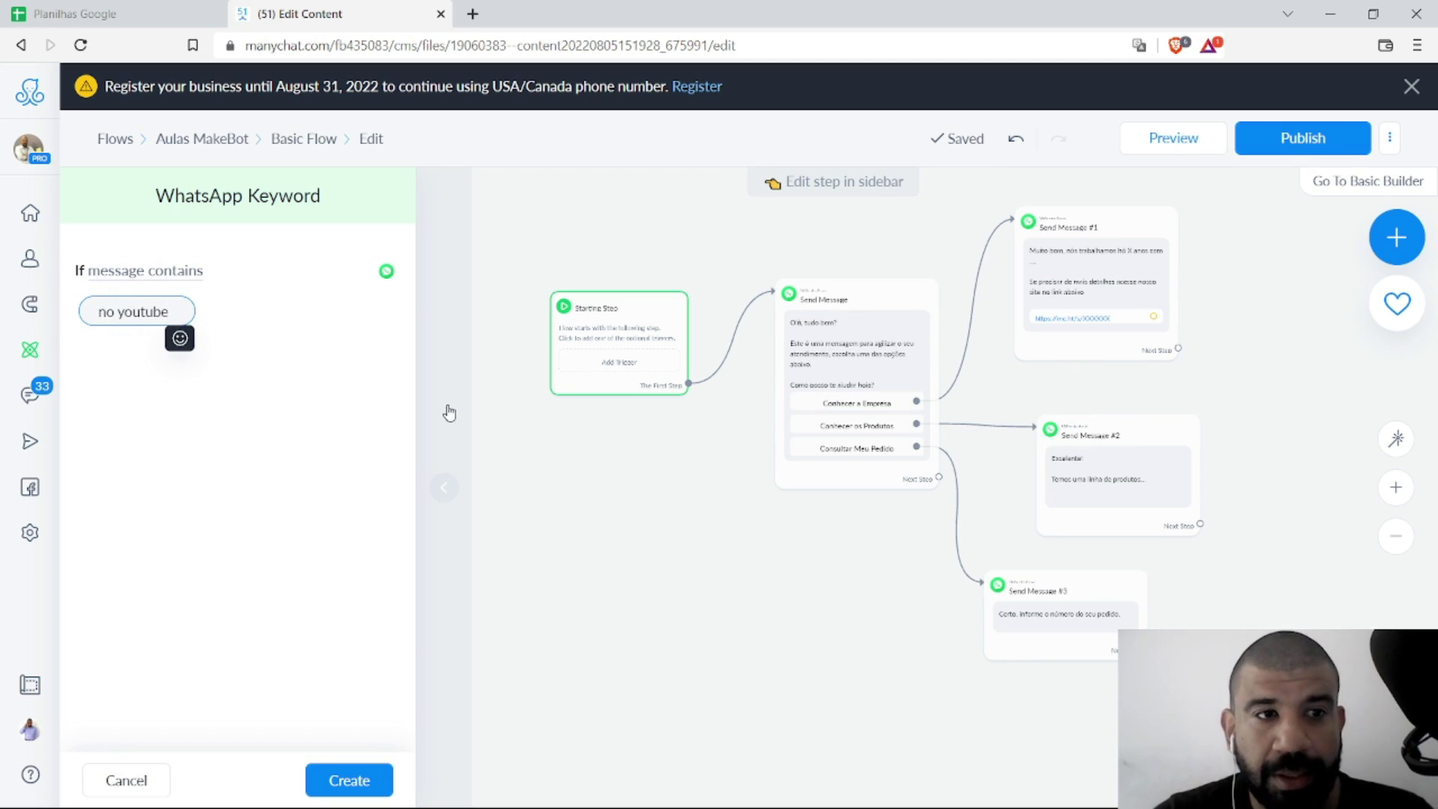
{"action": "key", "text": "Return"}
{"action": "left_click", "coordinate": [278, 492]}
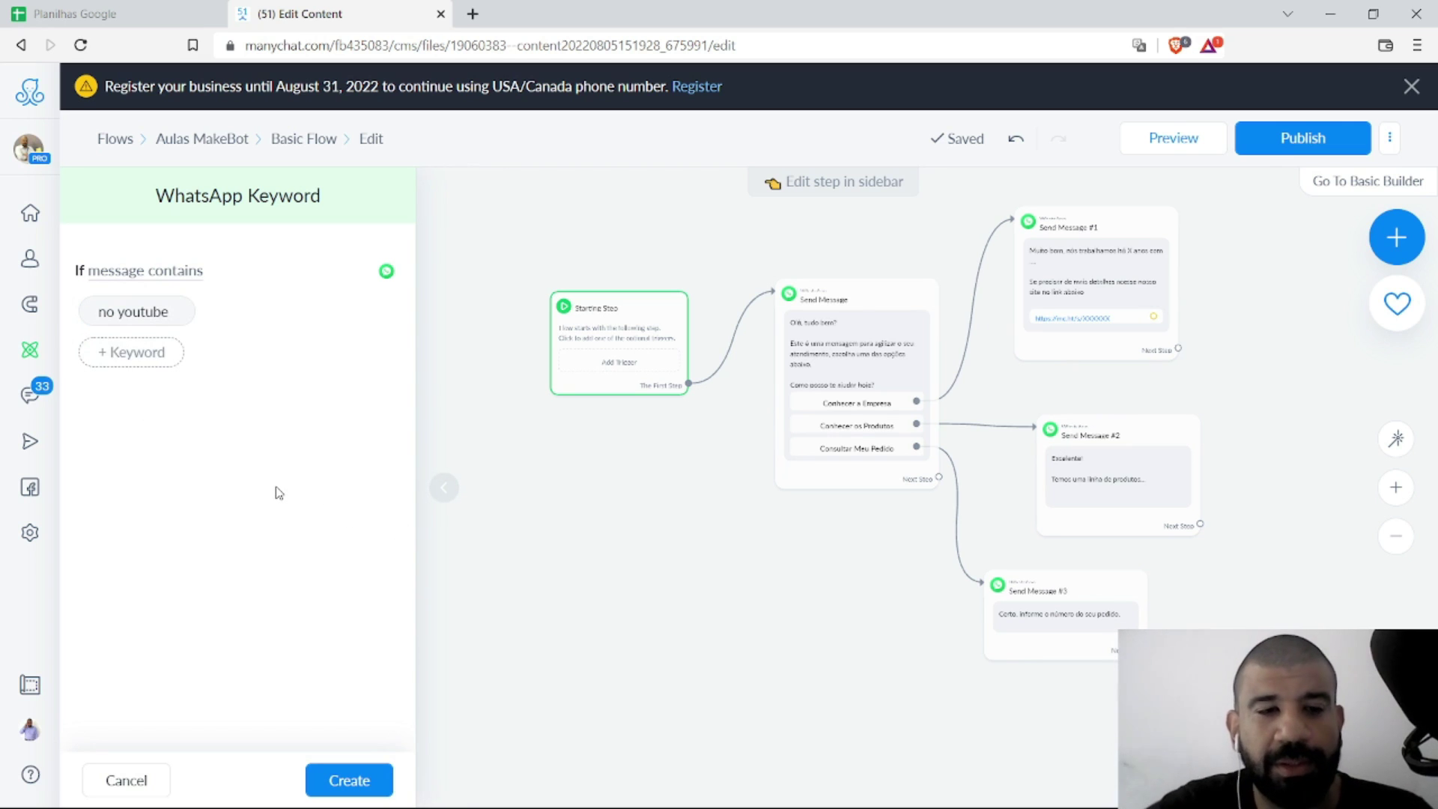
{"action": "left_click", "coordinate": [367, 779]}
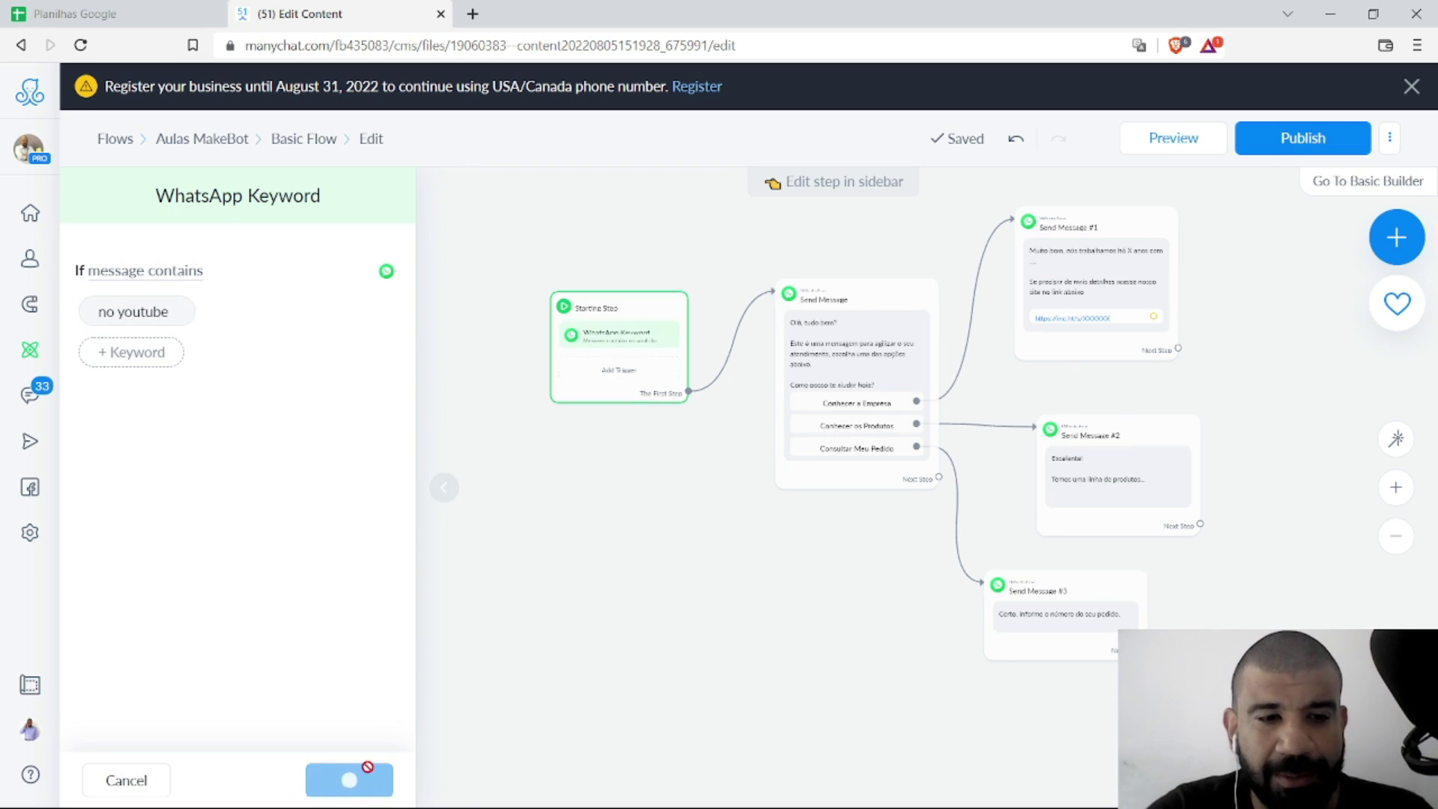
Step: Publish the Basic Flow with its WhatsApp Keyword trigger
{"action": "left_click", "coordinate": [87, 194]}
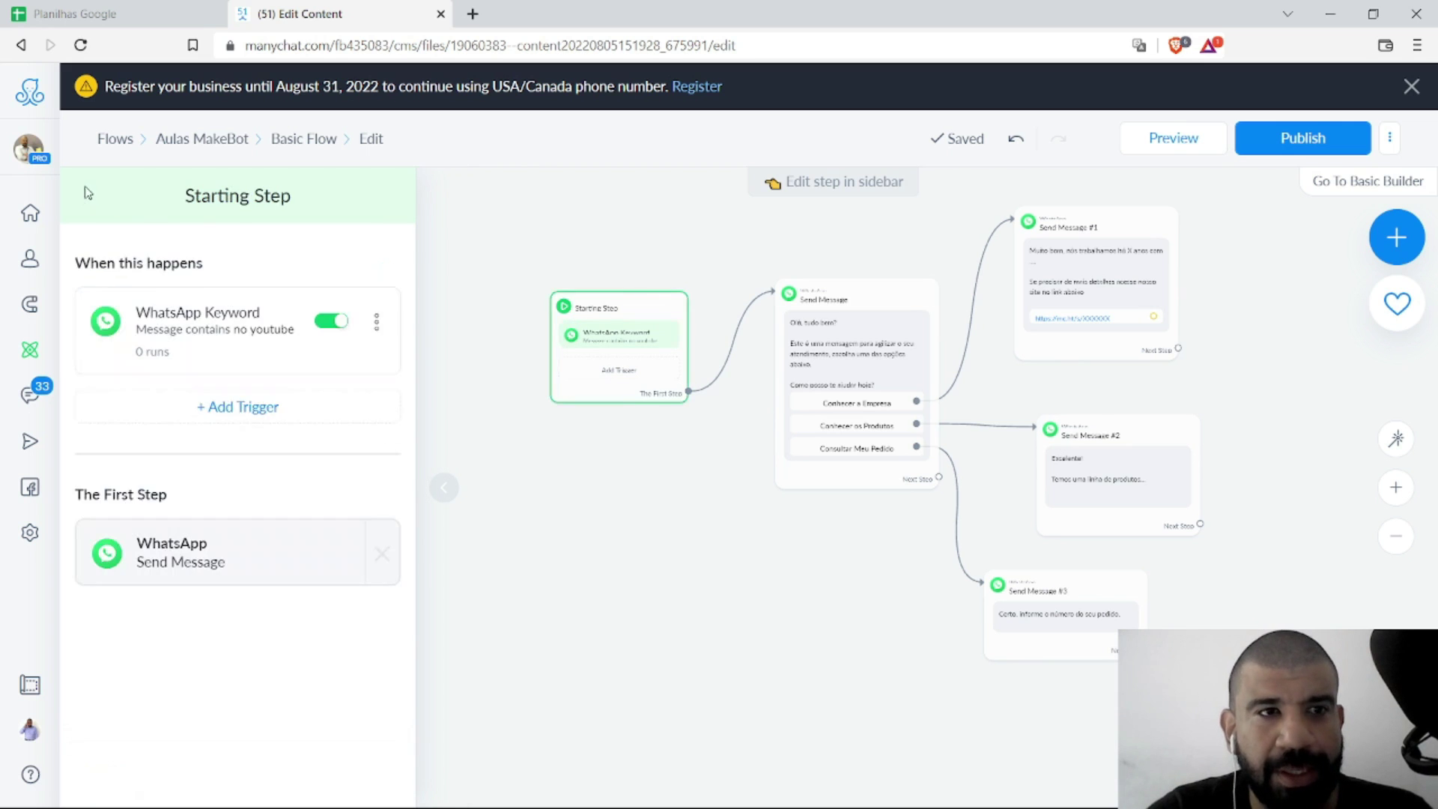
{"action": "left_click", "coordinate": [1268, 147]}
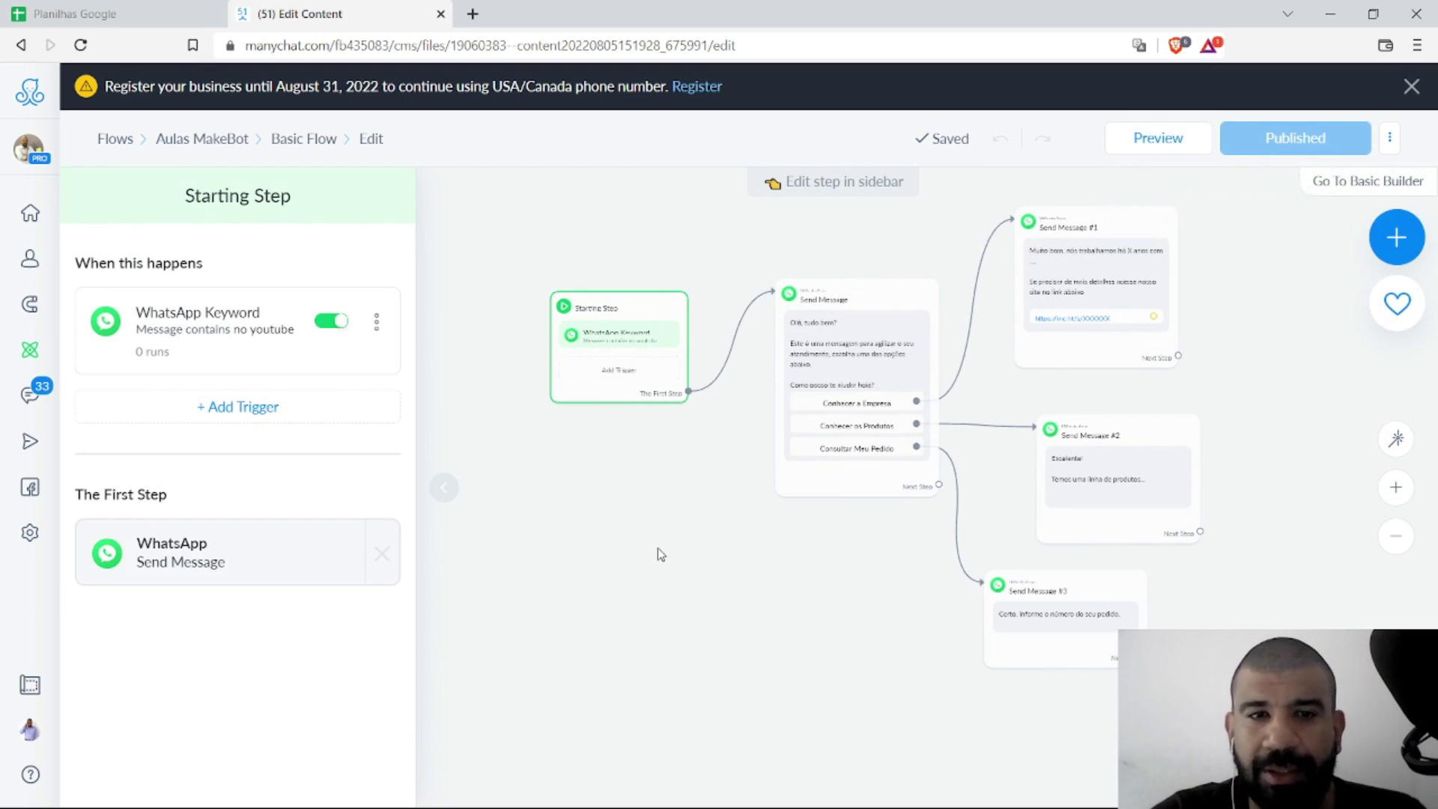
{"action": "left_click_drag", "start_coordinate": [658, 552], "coordinate": [594, 536]}
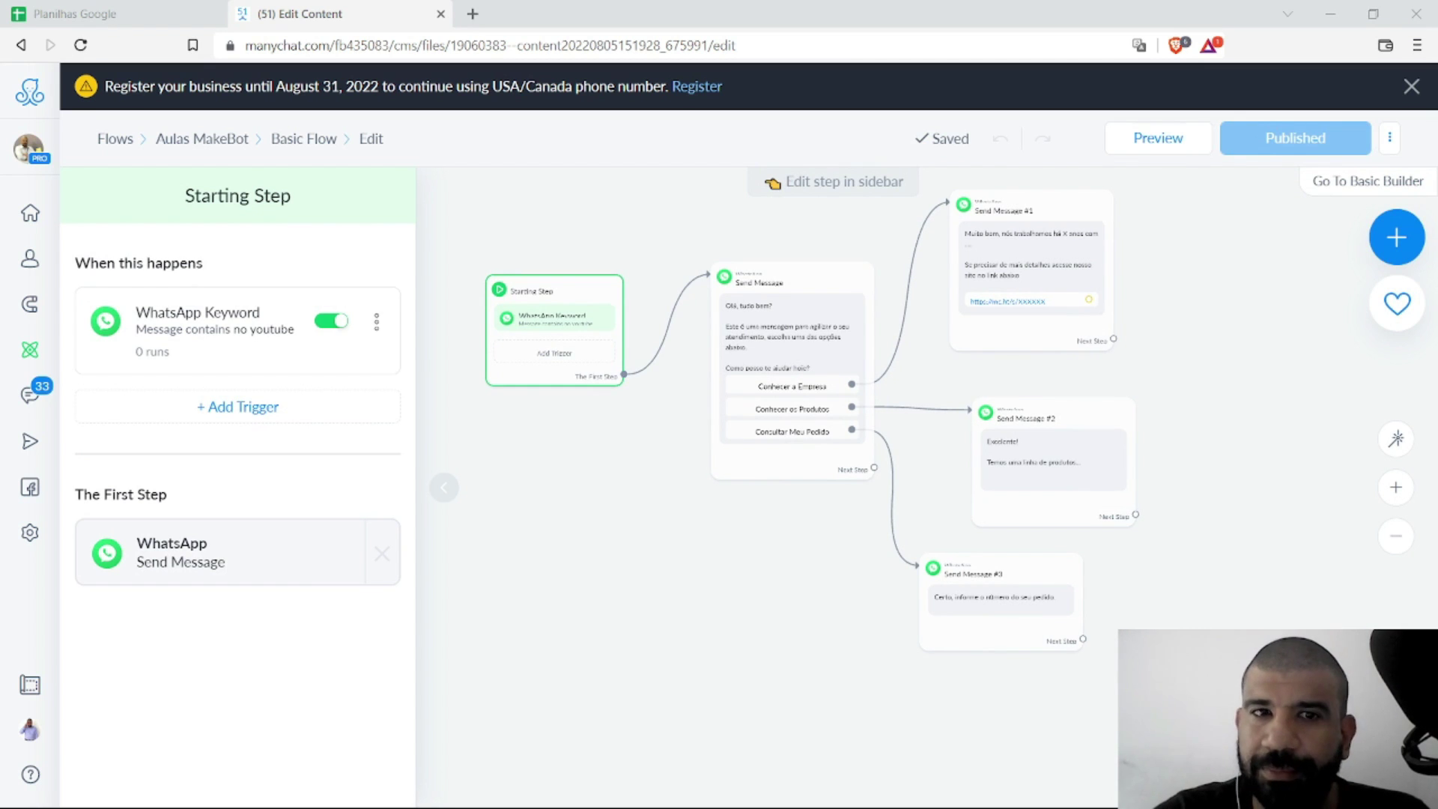
Step: Switch to WhatsApp Web and send the message "youtube" in the open chat with the bot's number
{"action": "key", "text": "alt+Tab"}
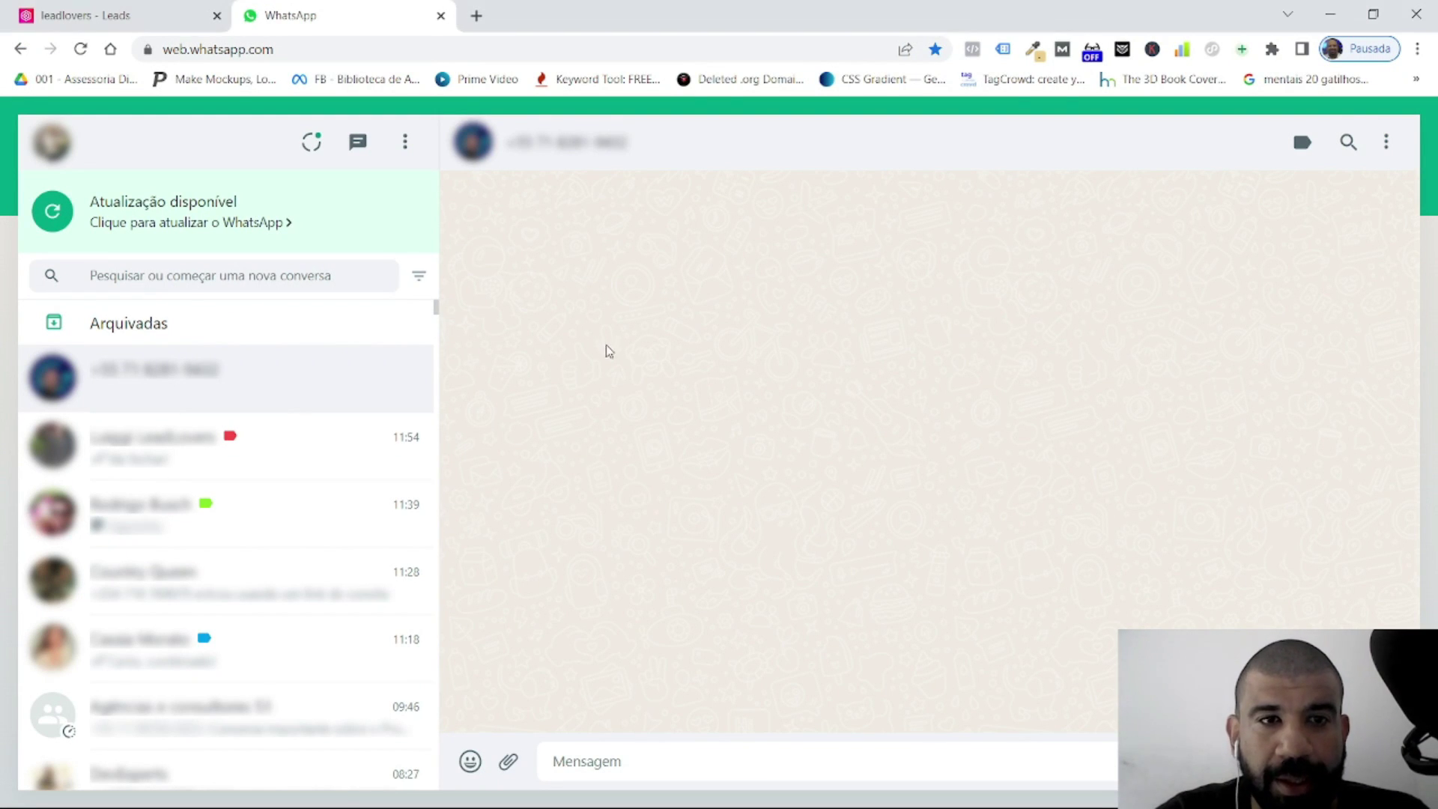
{"action": "type", "text": "no you"}
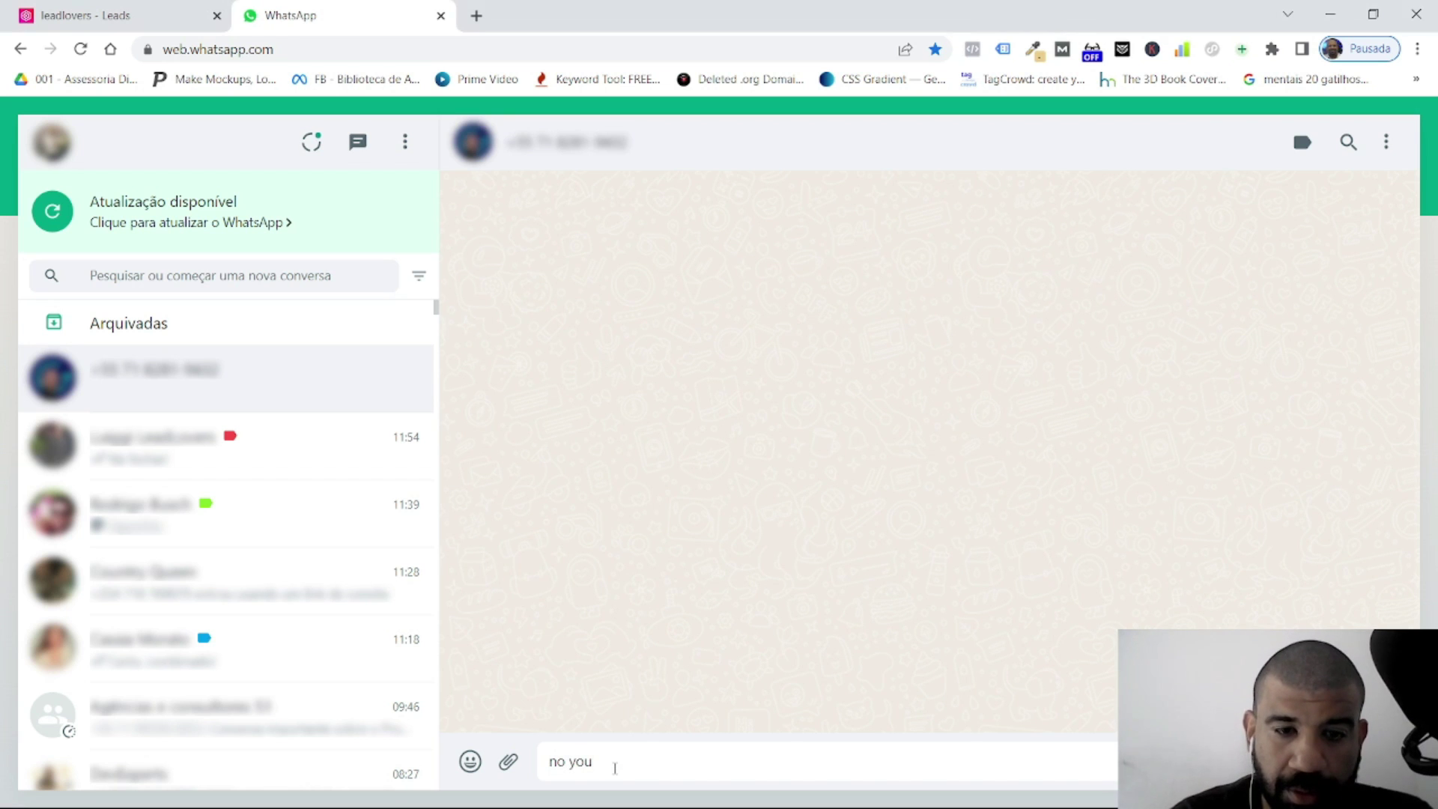
{"action": "type", "text": "tube"}
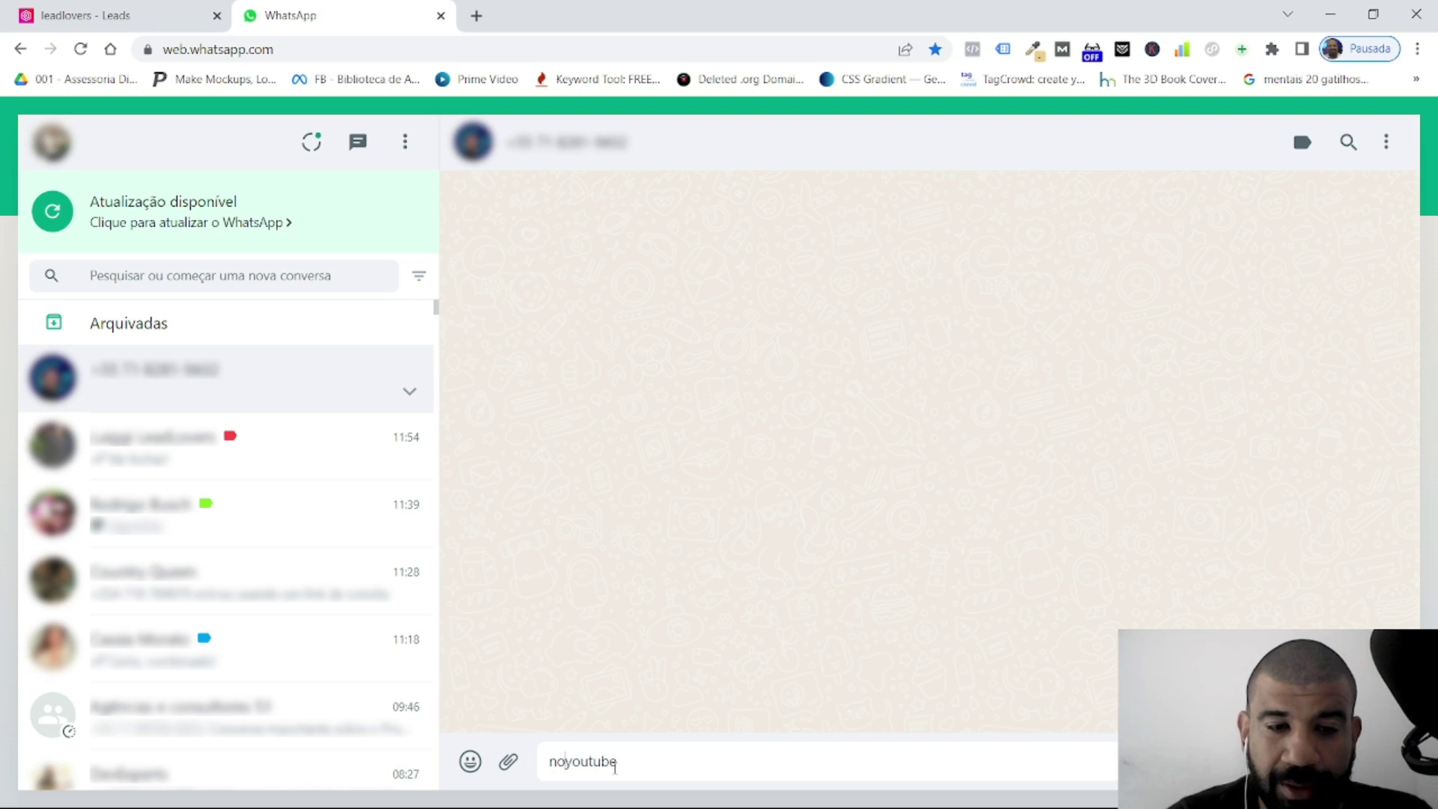
{"action": "key", "text": "BackSpace"}
{"action": "key", "text": "BackSpace"}
{"action": "key", "text": "BackSpace"}
{"action": "key", "text": "Return"}
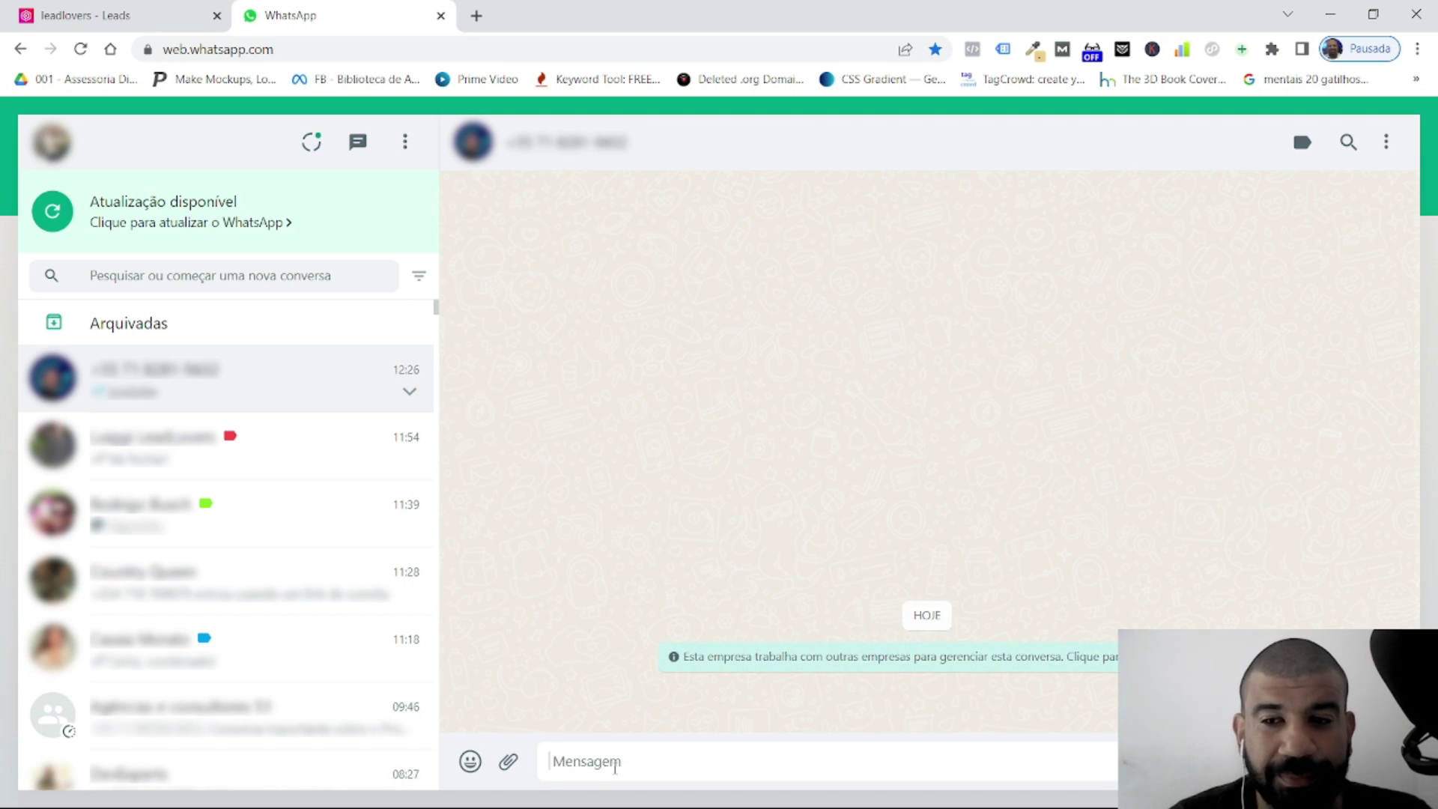
Step: Send the keyword message "no youtube" in the bot's chat to start the flow
{"action": "type", "text": "no "}
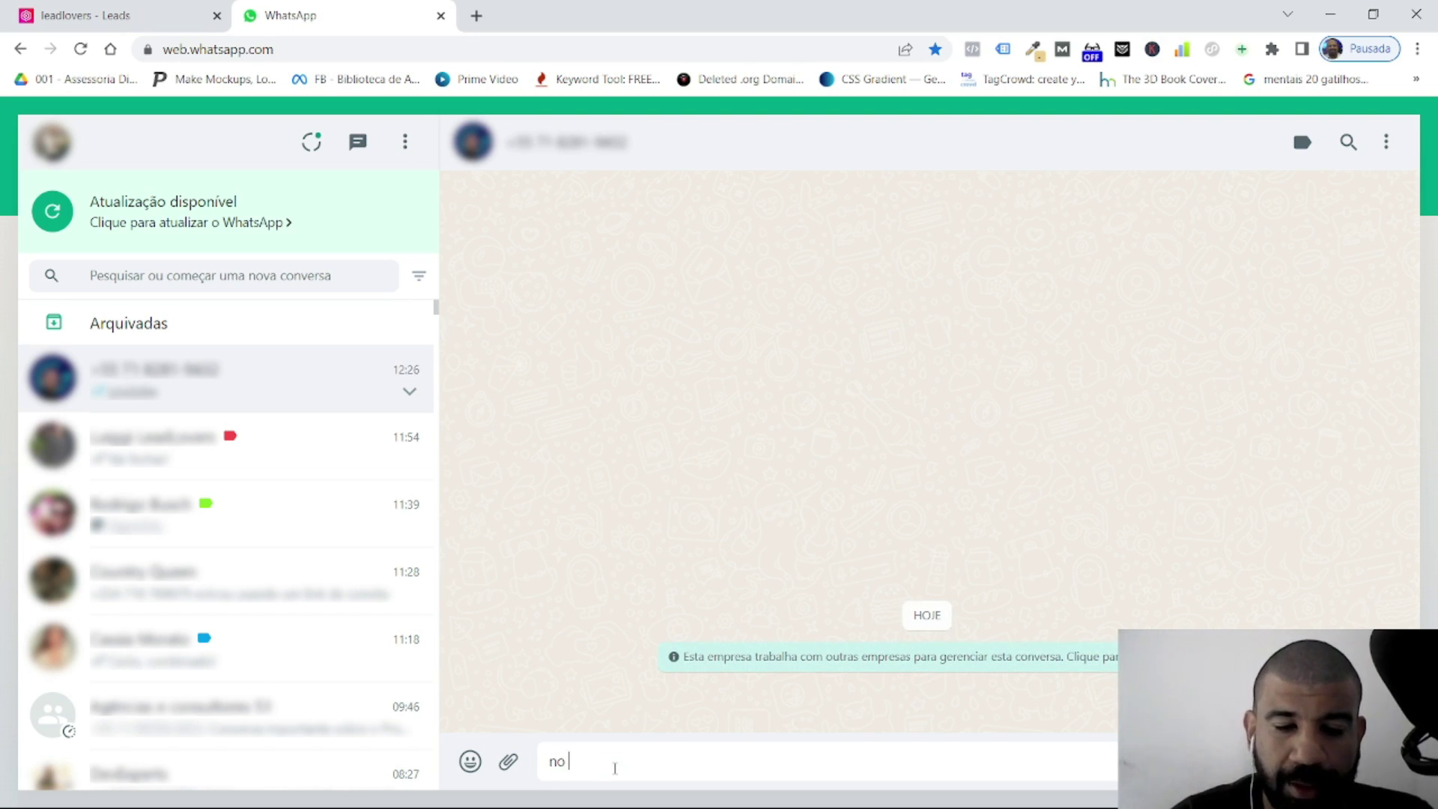
{"action": "type", "text": "youtb"}
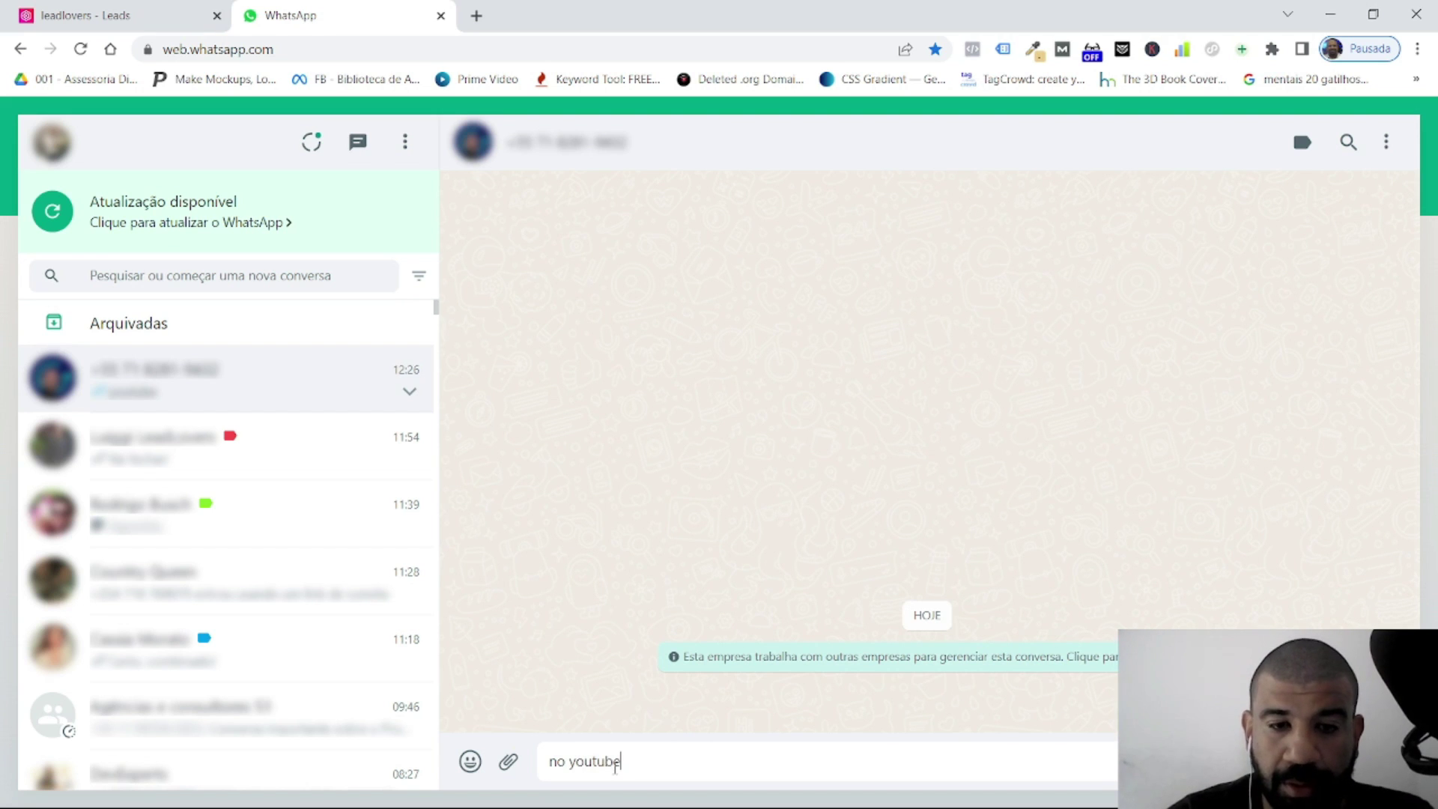
{"action": "type", "text": "e"}
{"action": "key", "text": "Return"}
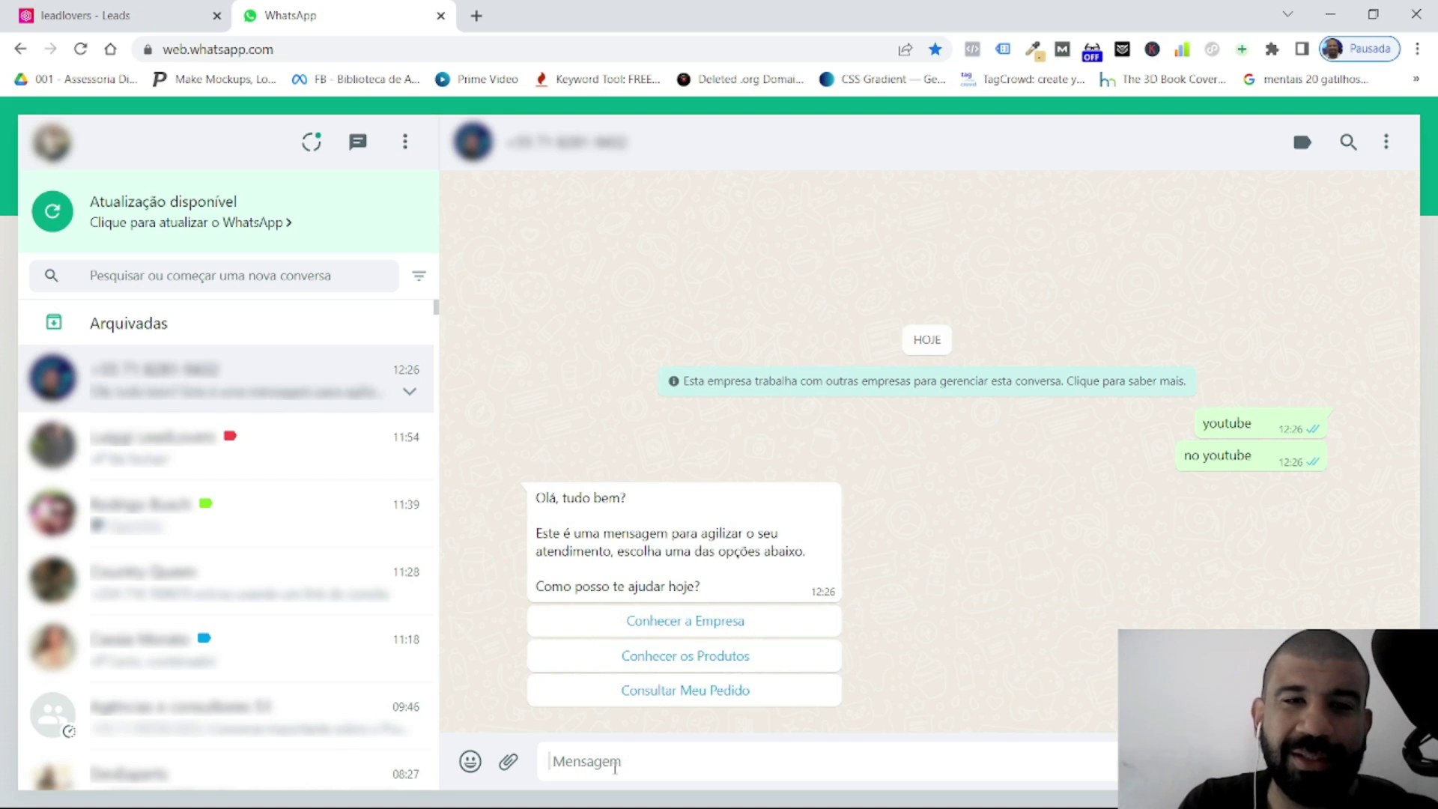
Step: Test the welcome message's replies by choosing "Conhecer os Produtos" and "Conhecer a Empresa"
{"action": "left_click", "coordinate": [682, 665]}
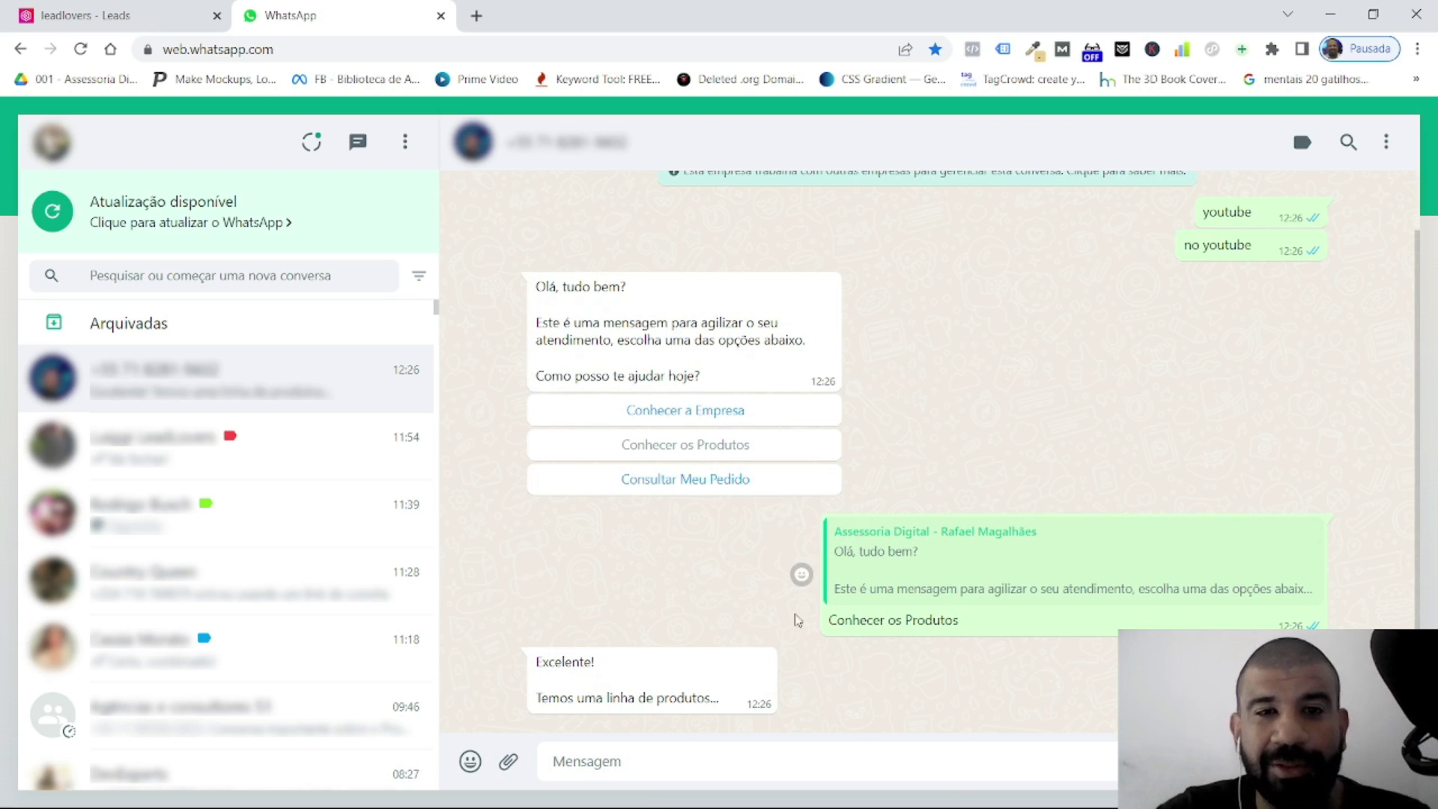
{"action": "left_click", "coordinate": [693, 416]}
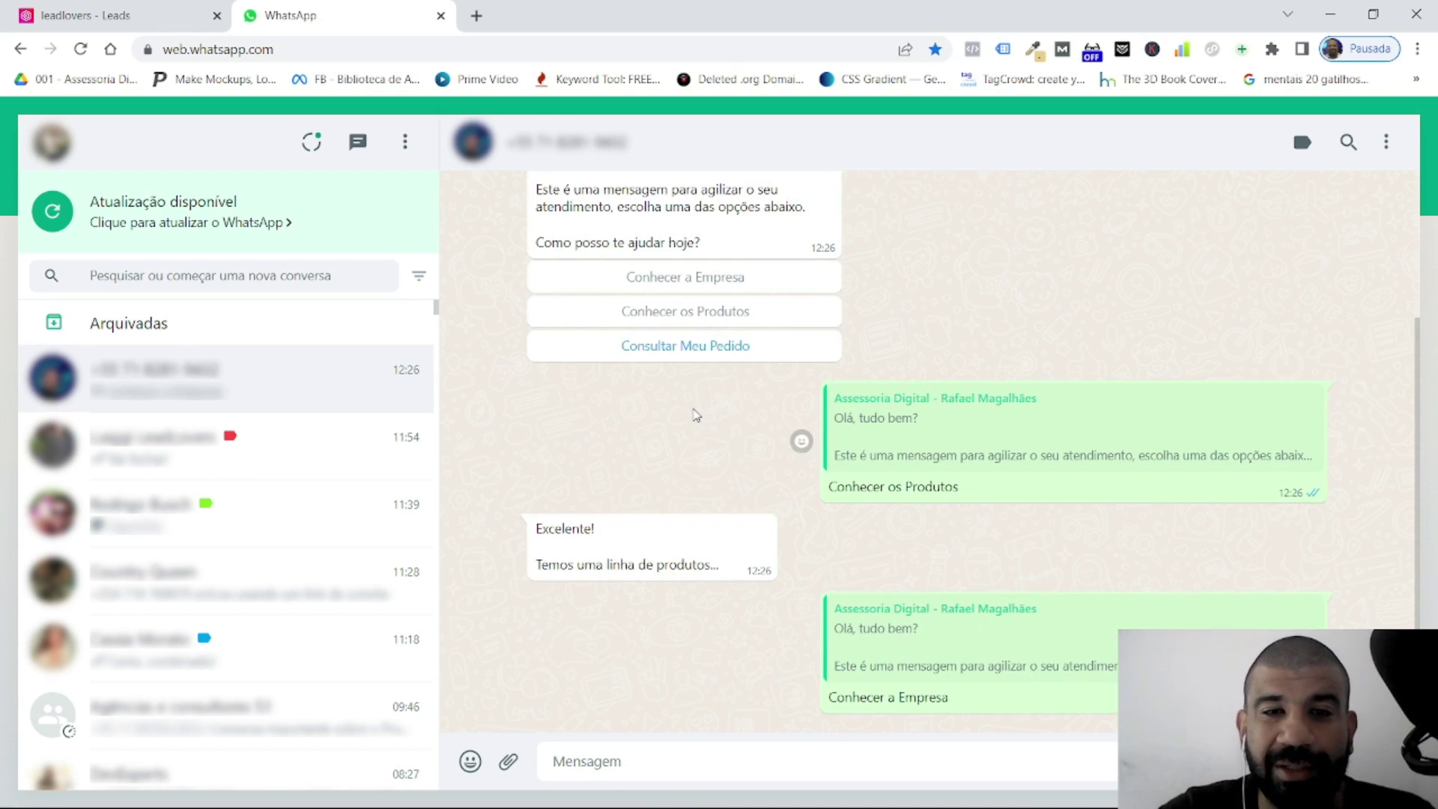